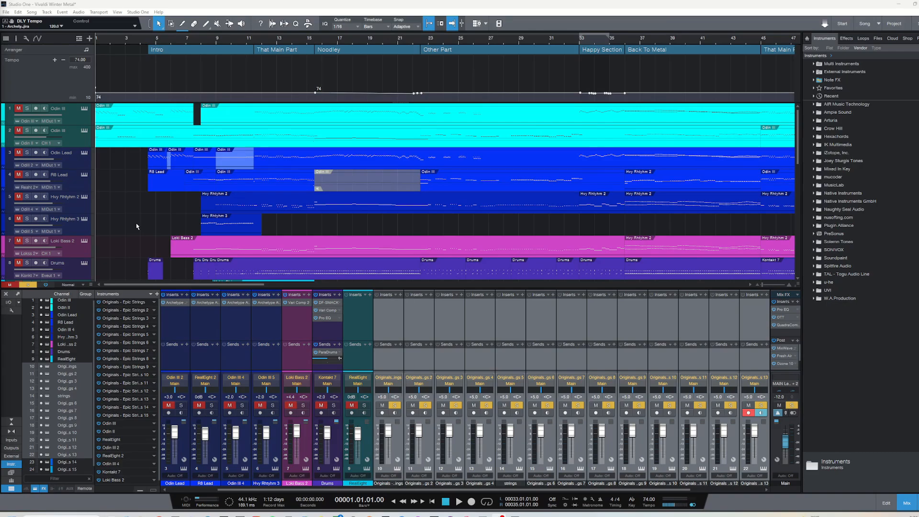
# Look over the arrangement's tracks, from the guitar, bass and drum parts through the imported Vivaldi string MIDI tracks
pyautogui.scroll(-8, 136, 226)
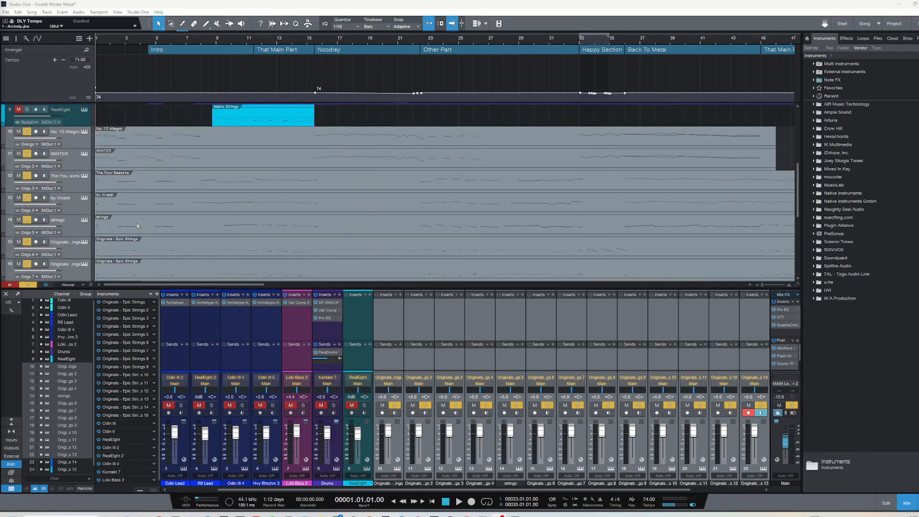
pyautogui.scroll(-8, 143, 225)
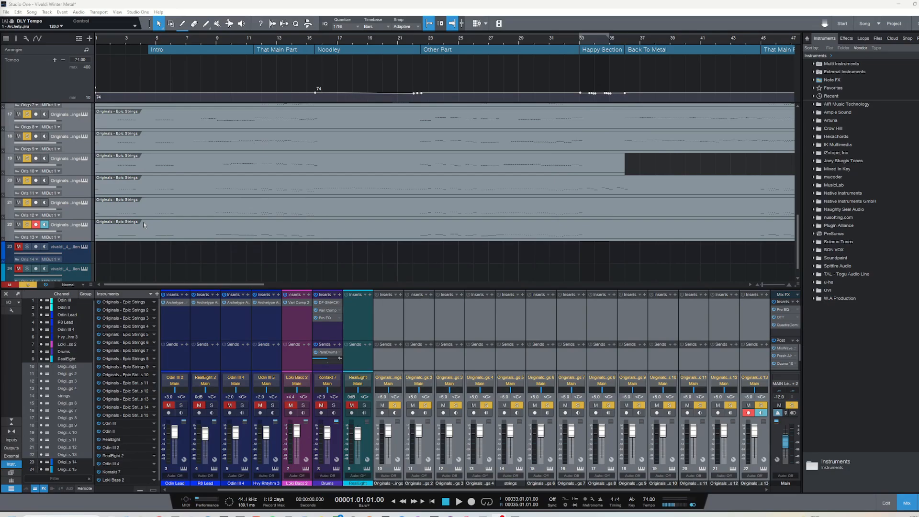
pyautogui.scroll(12, 144, 224)
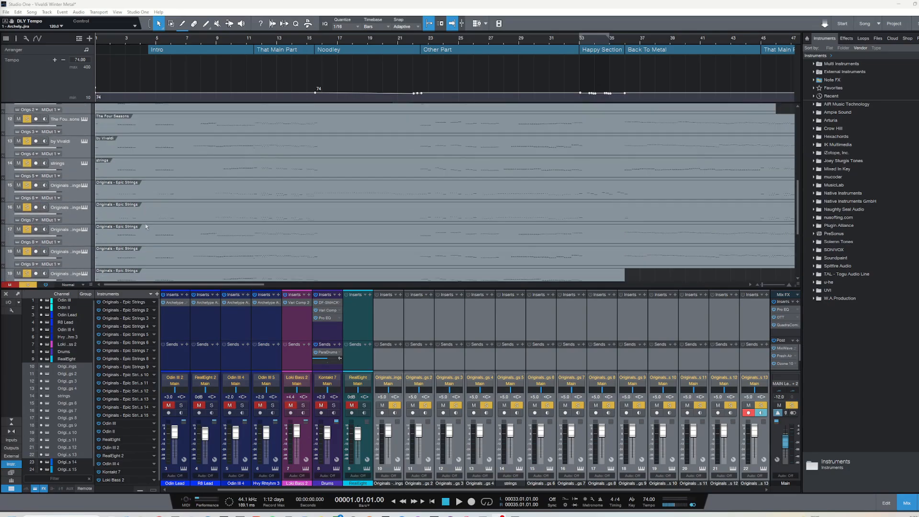
pyautogui.scroll(2, 147, 223)
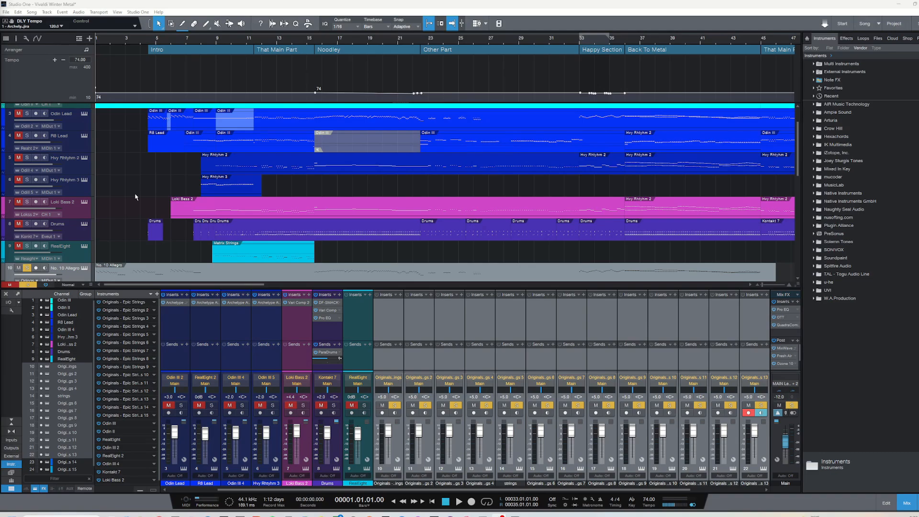
pyautogui.scroll(-5, 135, 197)
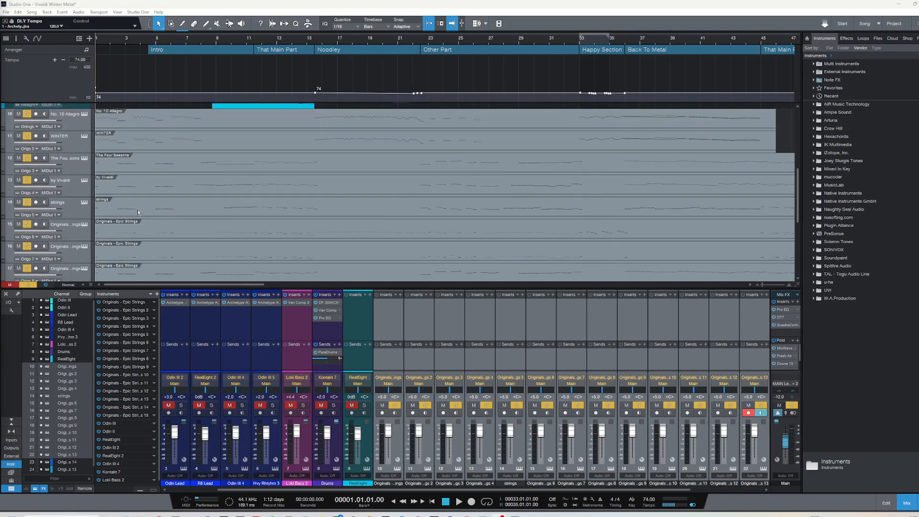
pyautogui.scroll(-5, 156, 207)
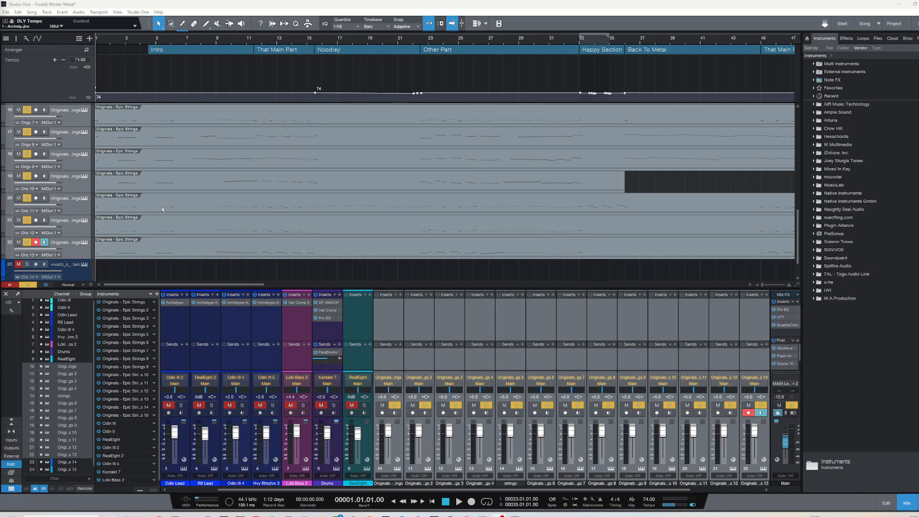
pyautogui.scroll(8, 163, 205)
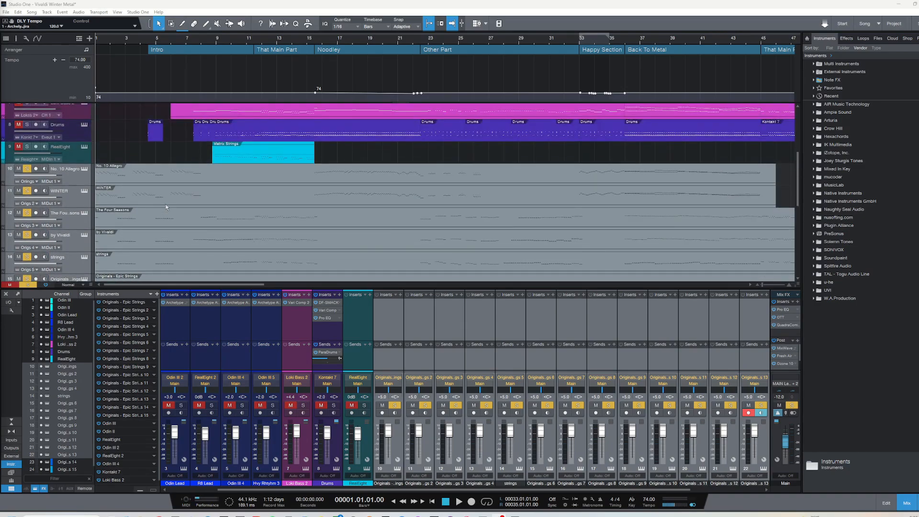
pyautogui.scroll(-2, 166, 207)
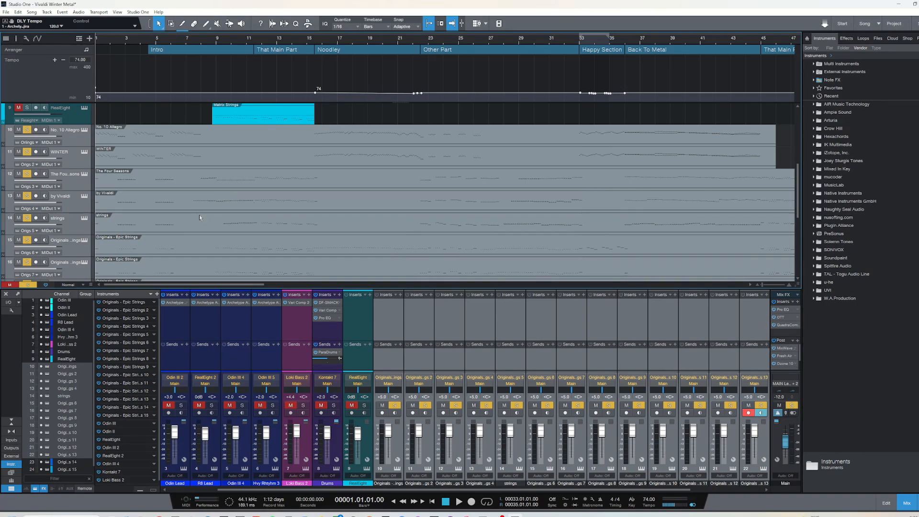
pyautogui.scroll(-4, 200, 217)
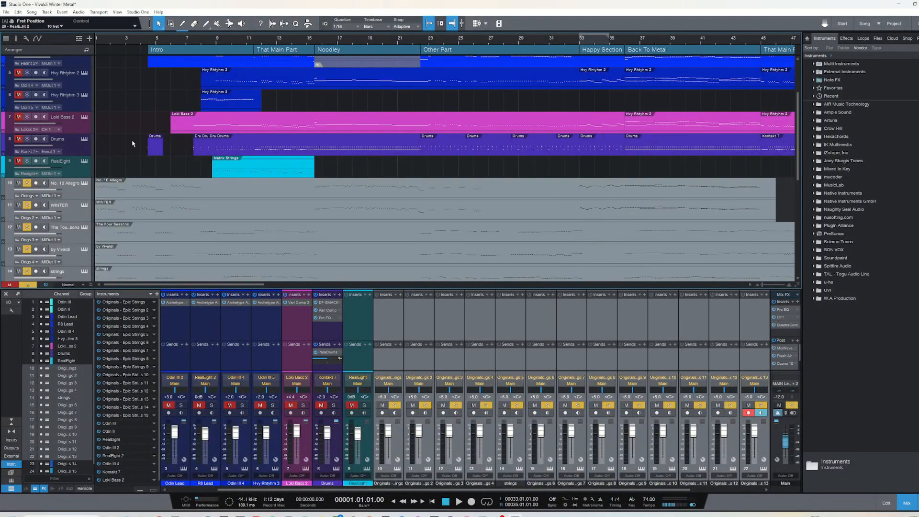
pyautogui.scroll(-4, 133, 143)
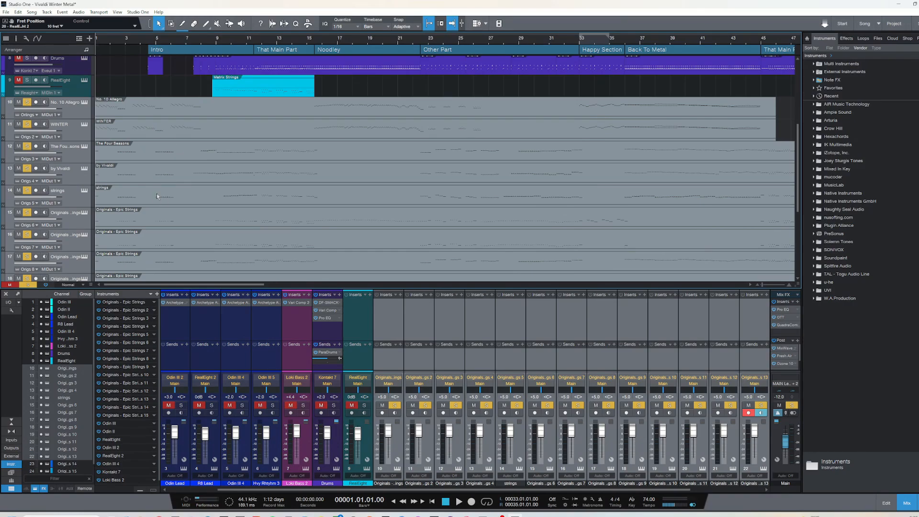
pyautogui.scroll(-3, 150, 194)
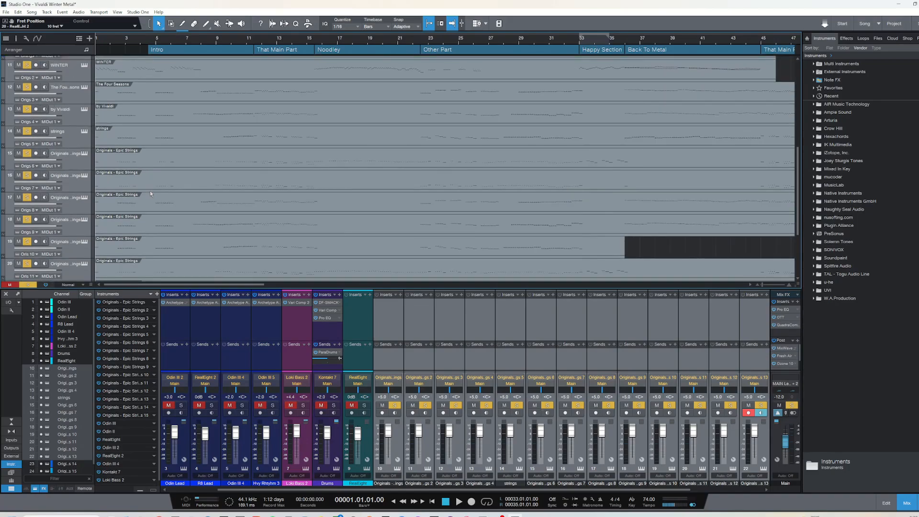
pyautogui.scroll(1, 153, 194)
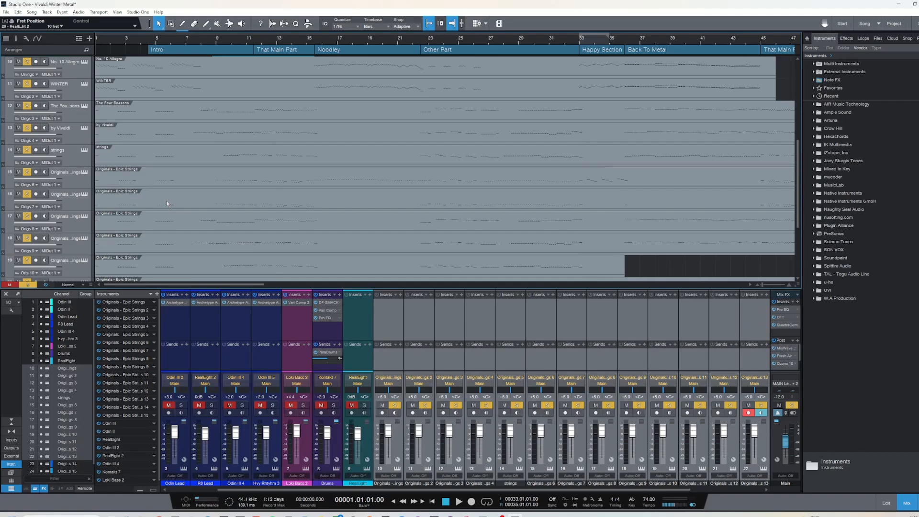
pyautogui.scroll(3, 167, 200)
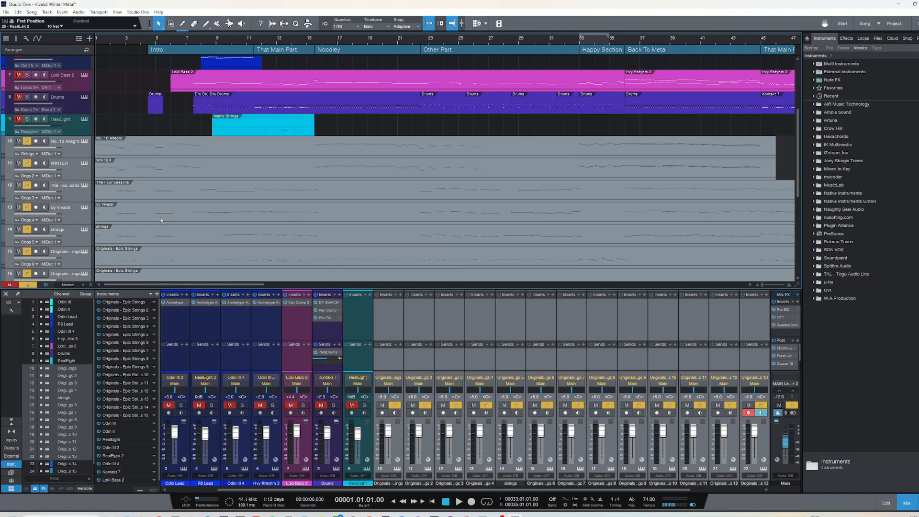
pyautogui.scroll(-3, 161, 220)
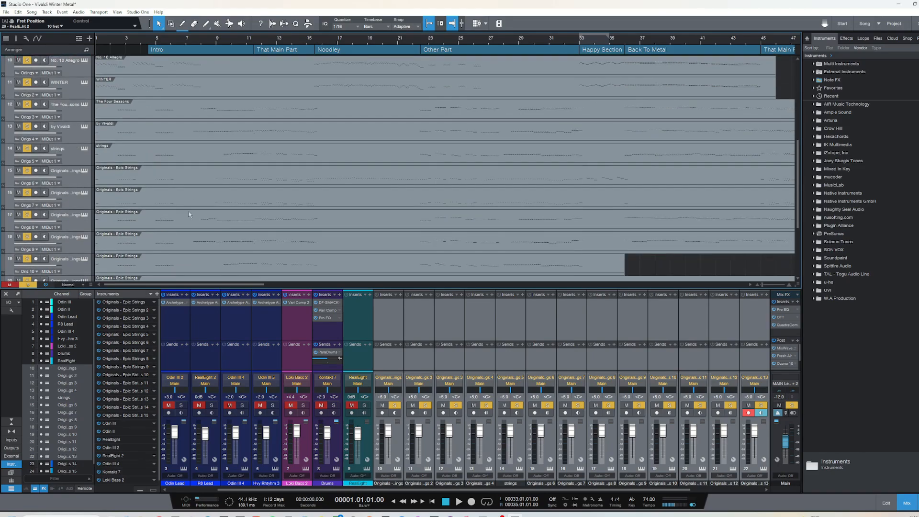
pyautogui.scroll(-1, 193, 209)
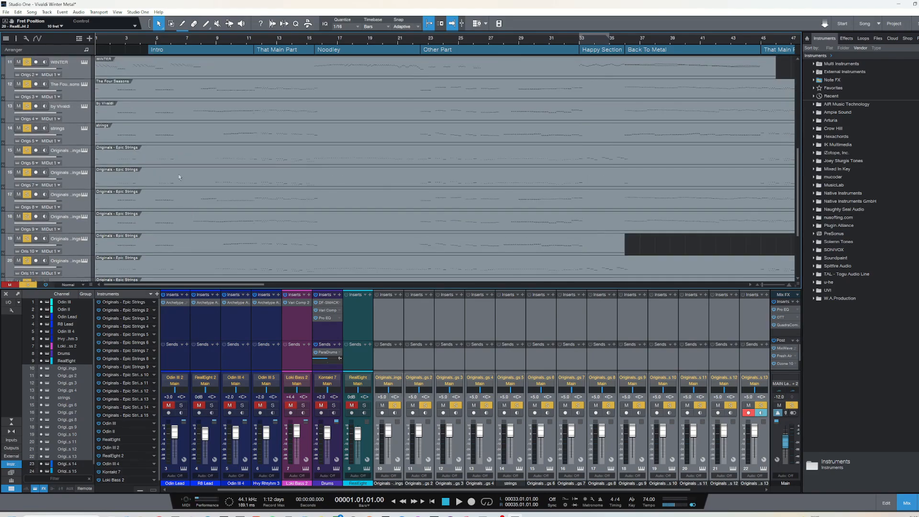
pyautogui.scroll(-3, 243, 201)
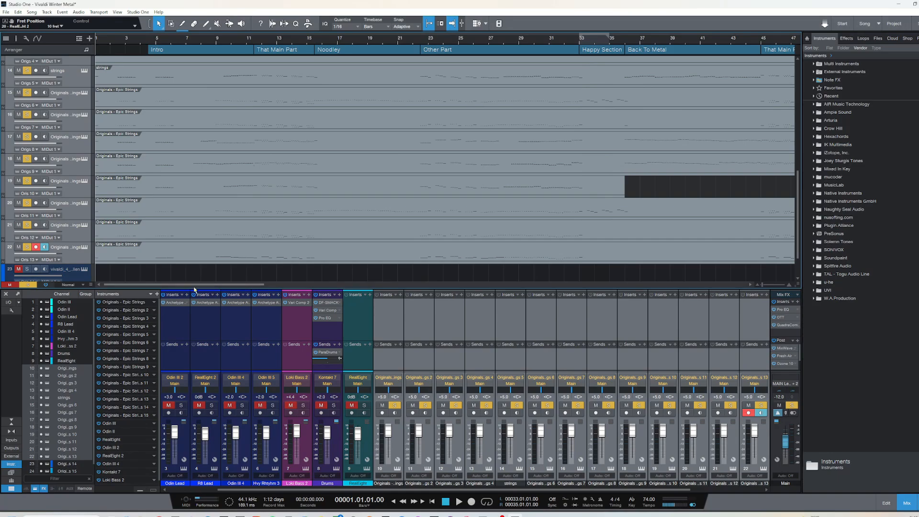
# Audition the soloed string tracks from the song start and from That Main Part, and return the playhead to the start
pyautogui.scroll(2, 175, 271)
pyautogui.press('space')
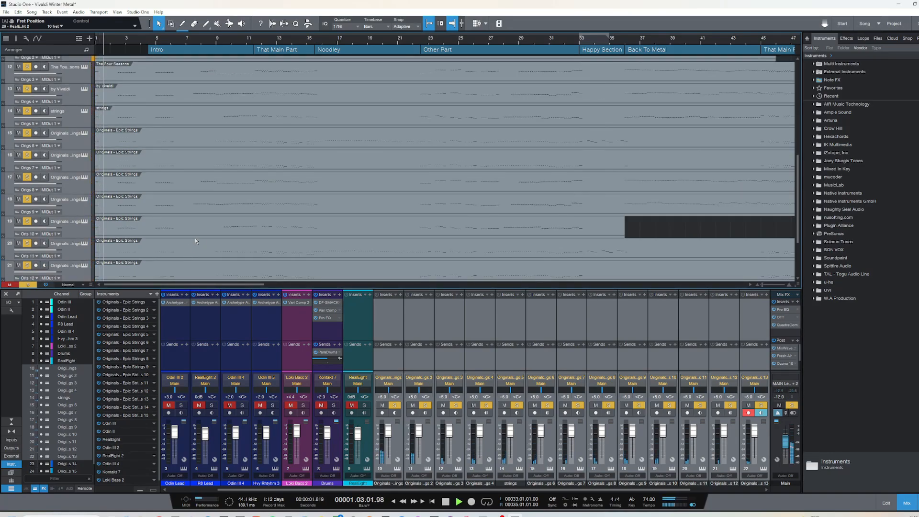
pyautogui.scroll(2, 187, 227)
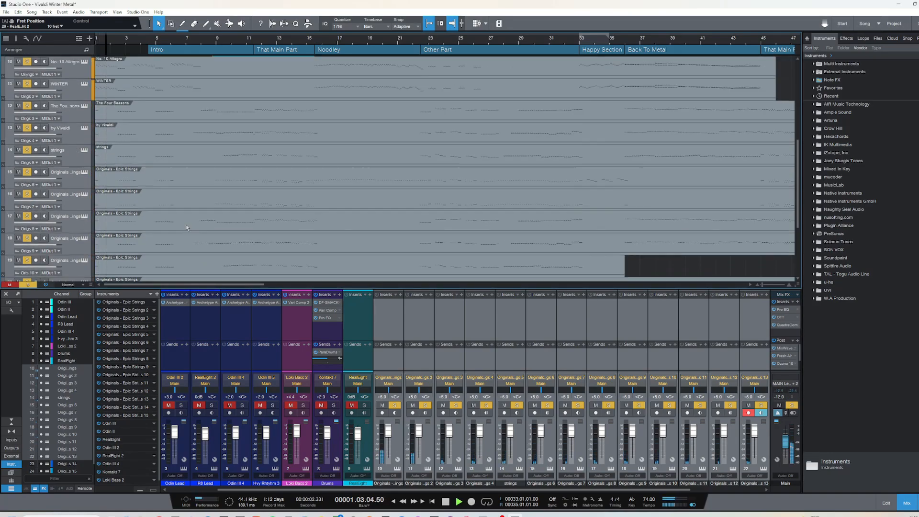
pyautogui.click(254, 41)
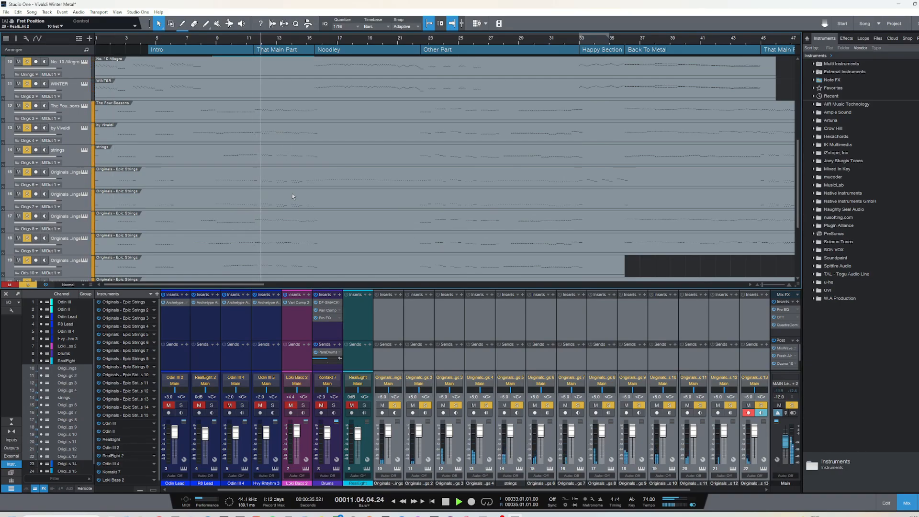
pyautogui.press('space')
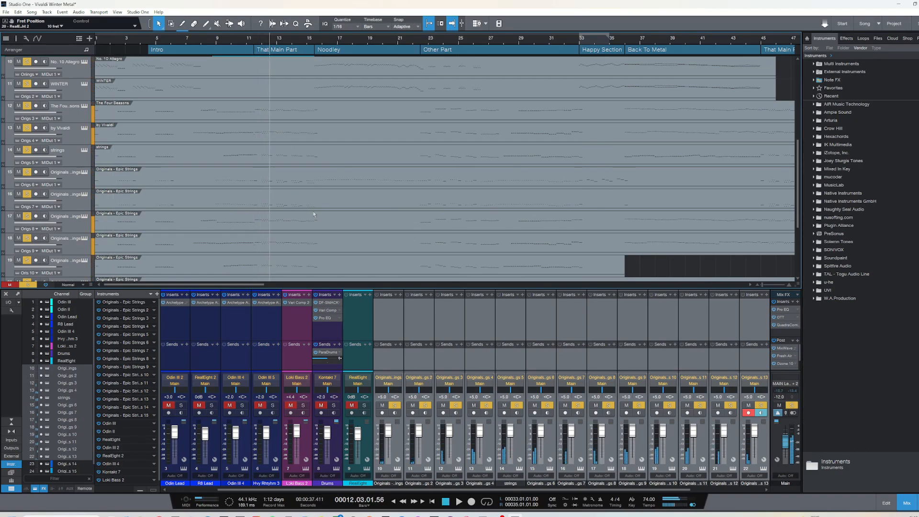
pyautogui.scroll(9, 255, 194)
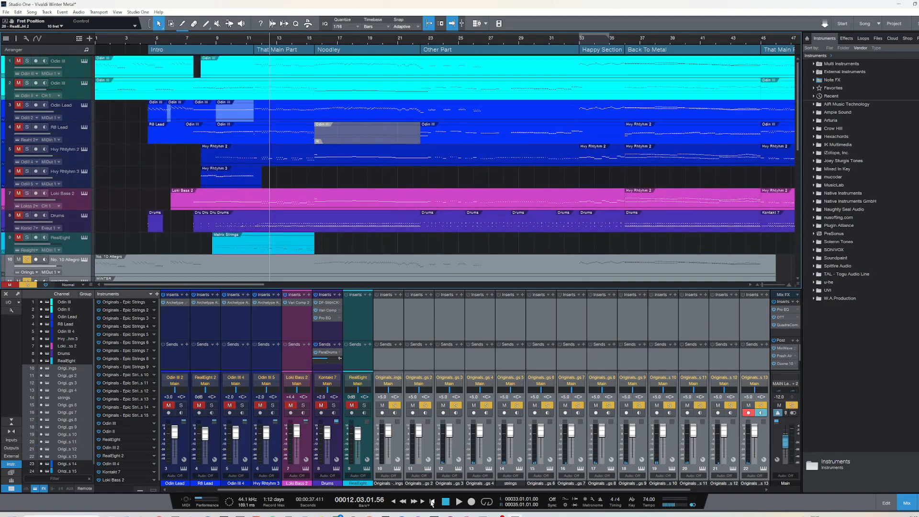
pyautogui.click(431, 501)
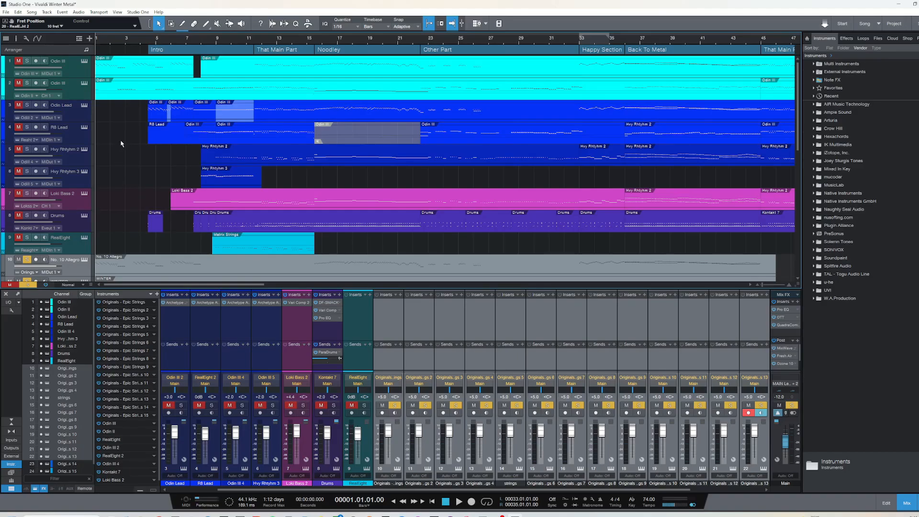
# Solo the first two Odin III tracks and audition them from the song start and from That Main Part
pyautogui.click(73, 98)
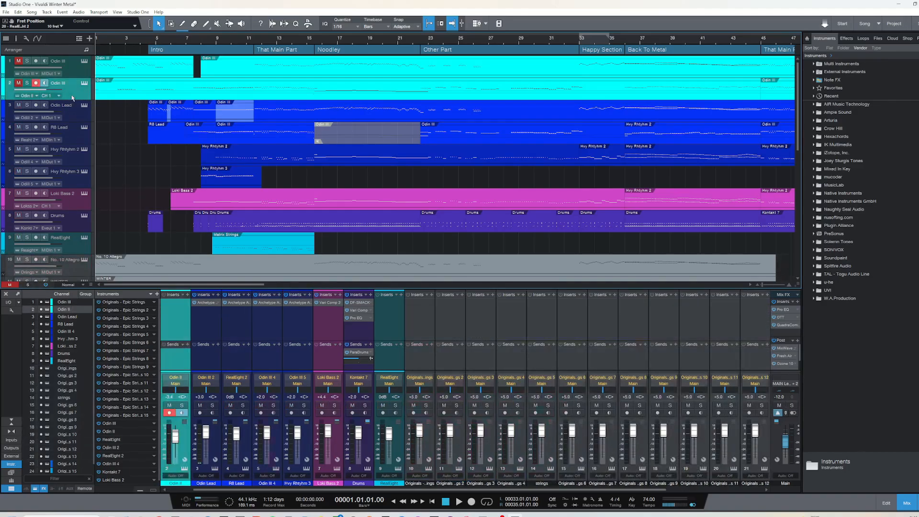
pyautogui.click(75, 70)
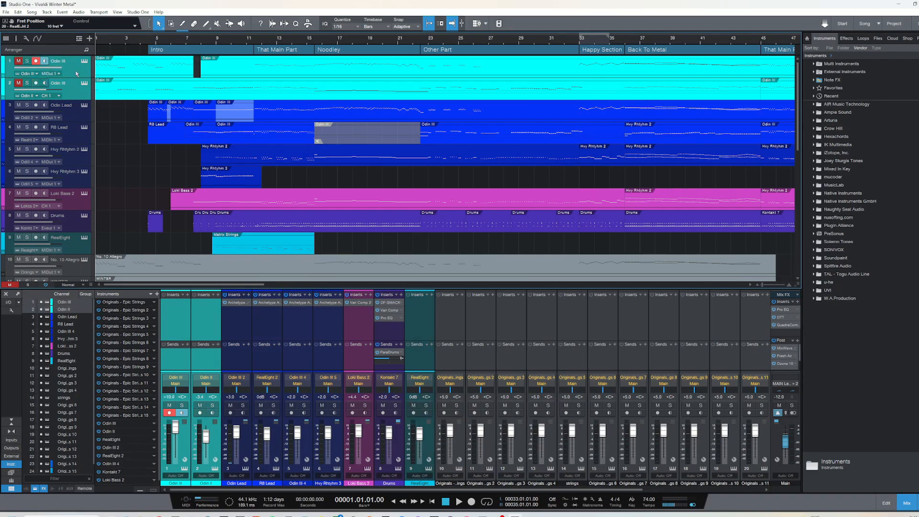
pyautogui.click(27, 83)
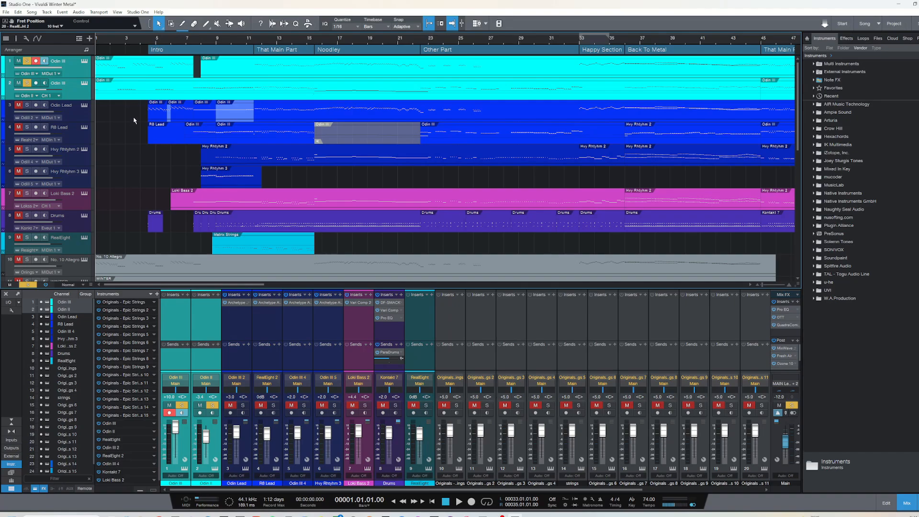
pyautogui.press('space')
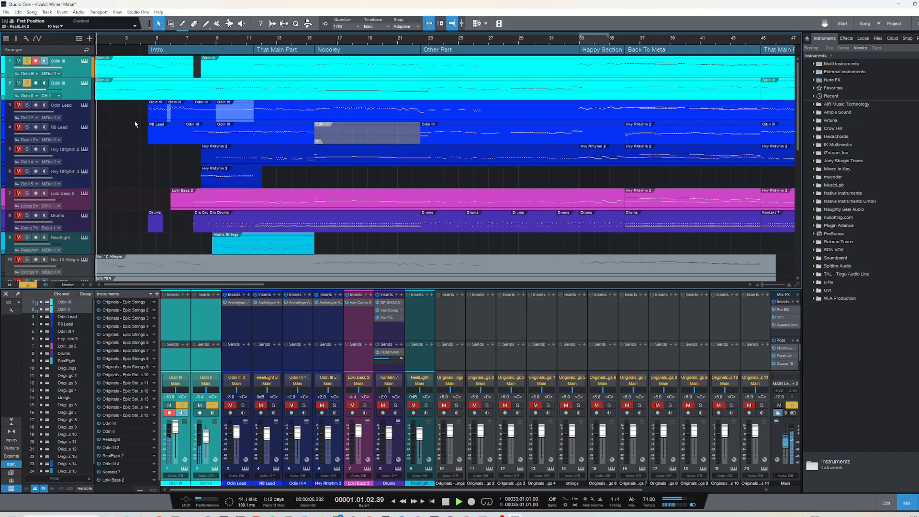
pyautogui.click(254, 41)
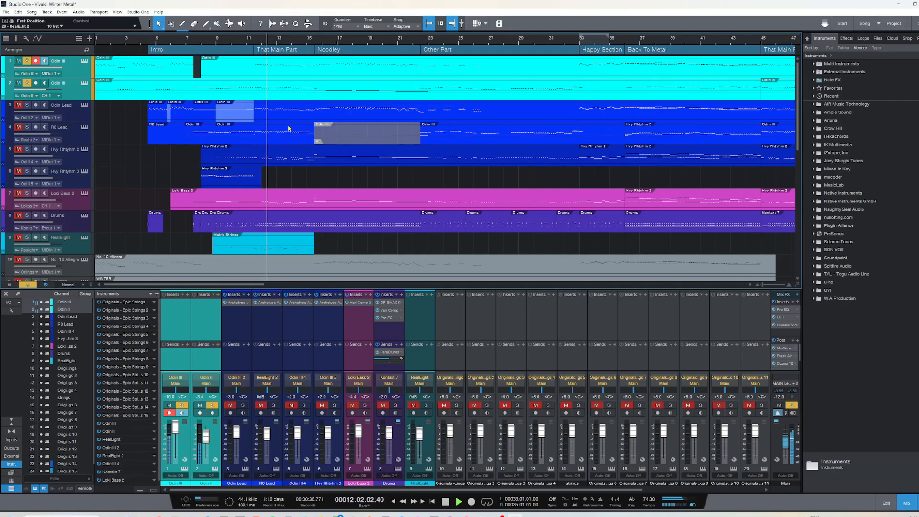
pyautogui.press('space')
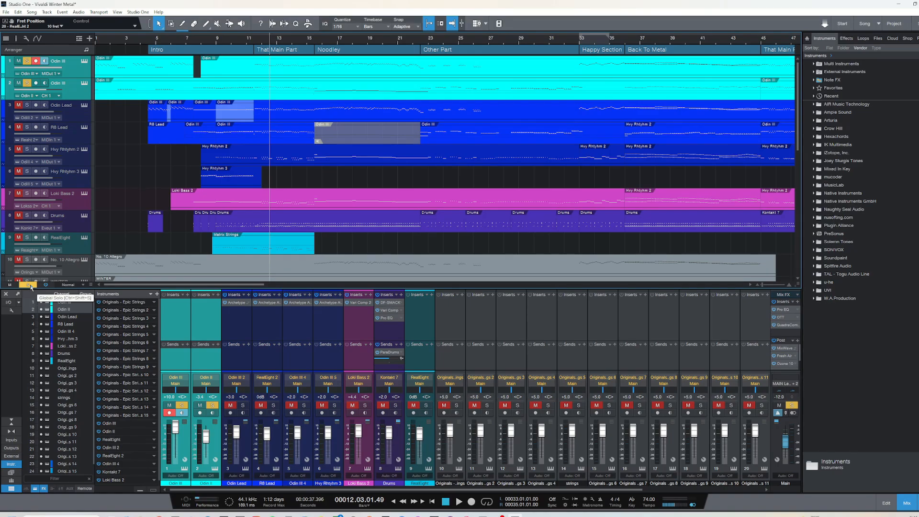
# Unsolo and mute the first two Odin III tracks, and select the Loki Bass 2 track
pyautogui.click(28, 284)
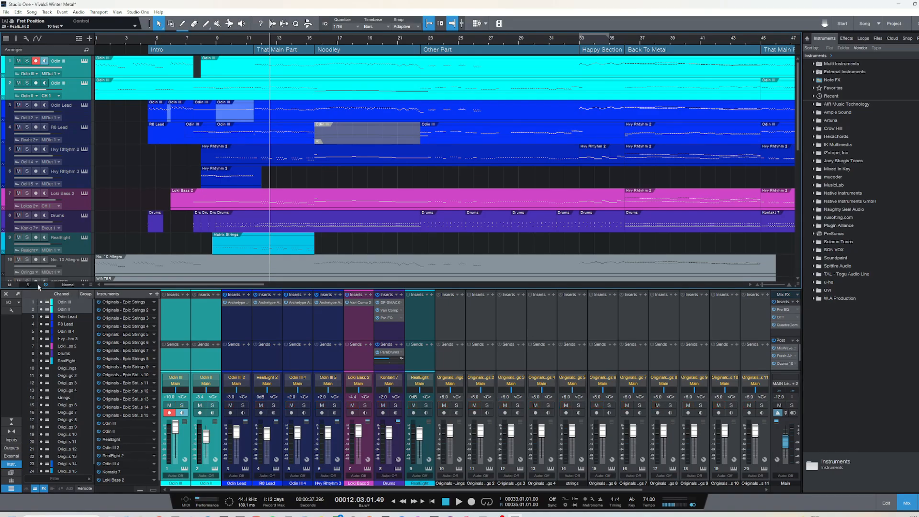
pyautogui.click(19, 84)
pyautogui.click(81, 206)
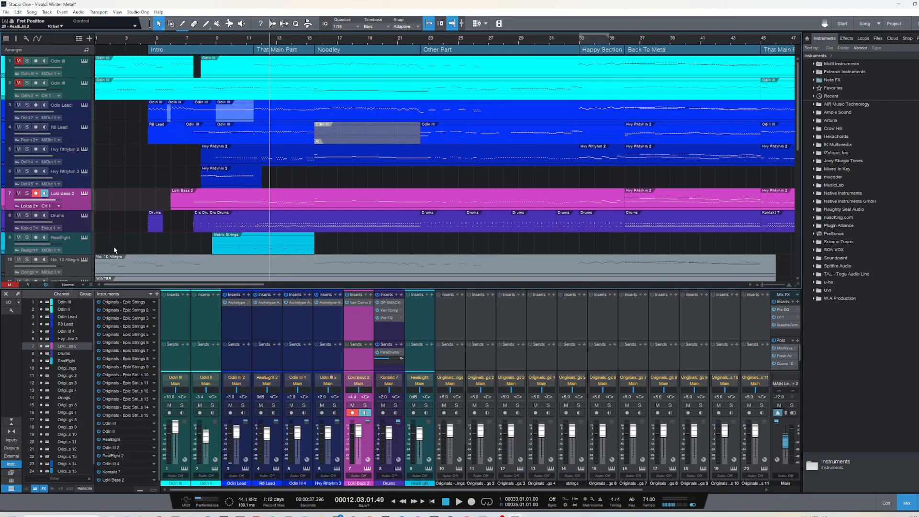
# Audition the unmuted arrangement from the start of the Intro and from That Main Part
pyautogui.scroll(-3, 115, 249)
pyautogui.scroll(3, 143, 188)
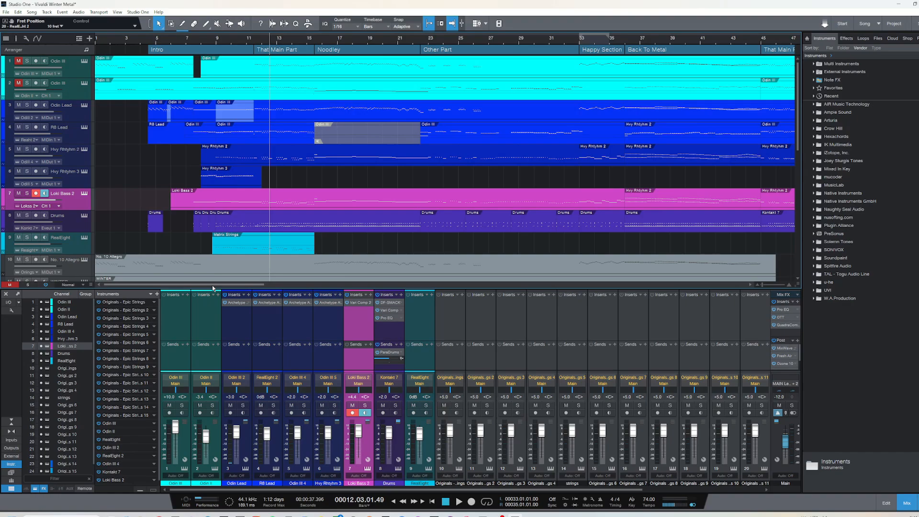
pyautogui.click(149, 44)
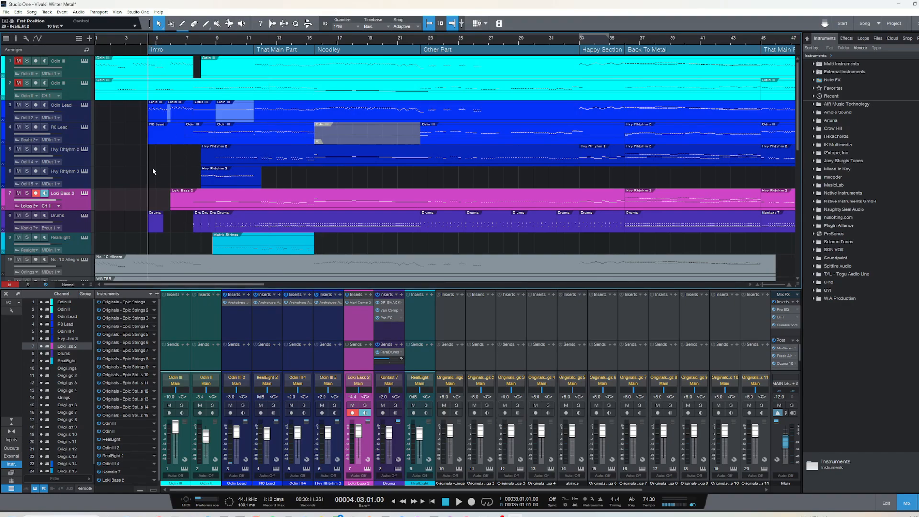
pyautogui.press('space')
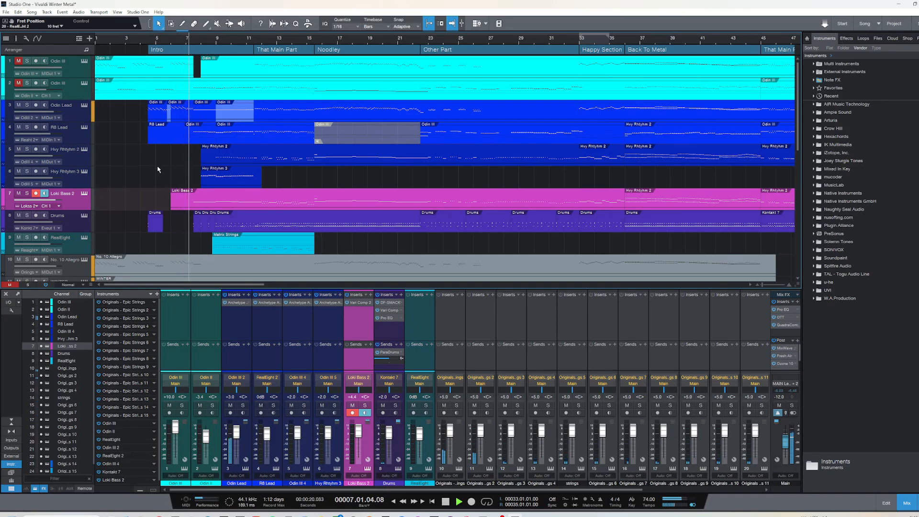
pyautogui.press('space')
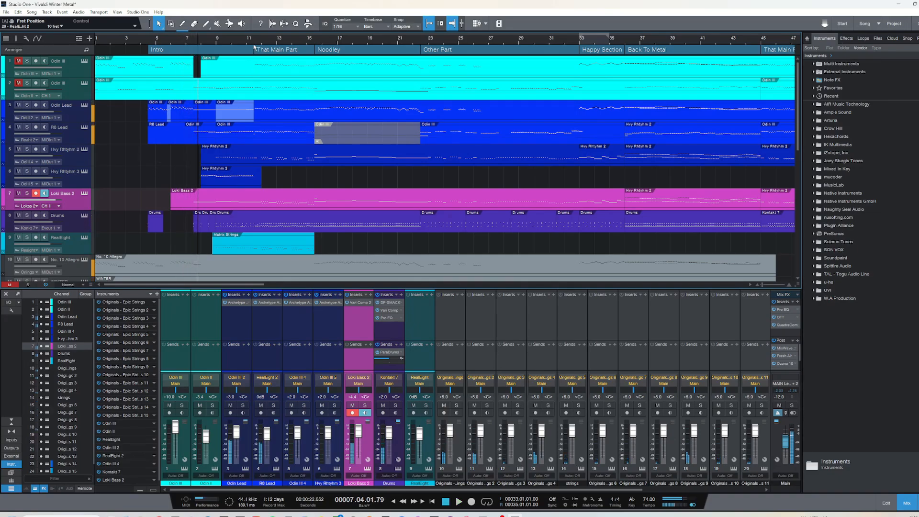
pyautogui.click(254, 41)
pyautogui.press('space')
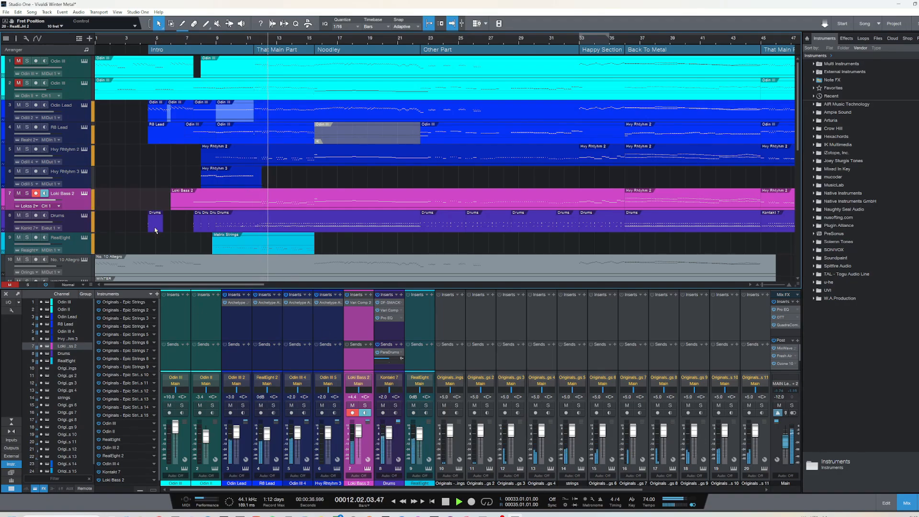
pyautogui.press('space')
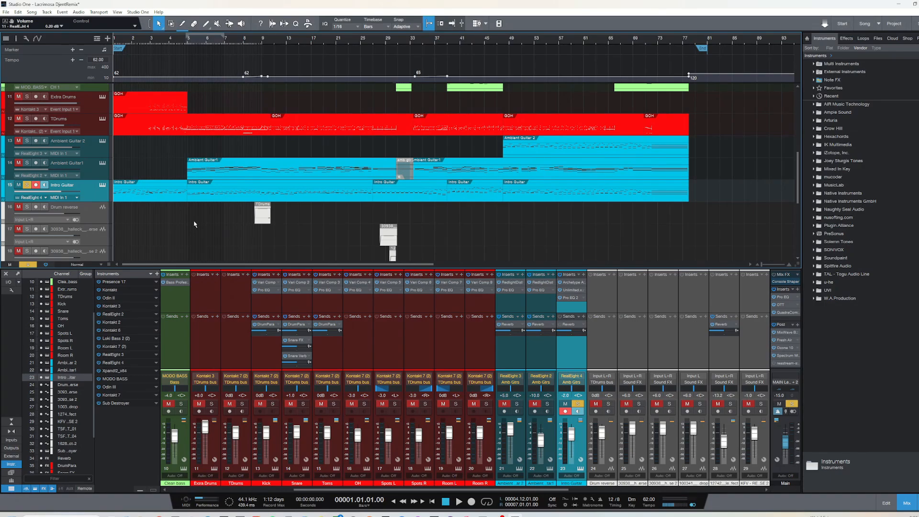
# Inspect the Intro Guitar track's RealEight instrument and audition the soloed track briefly from the song start
pyautogui.scroll(10, 193, 224)
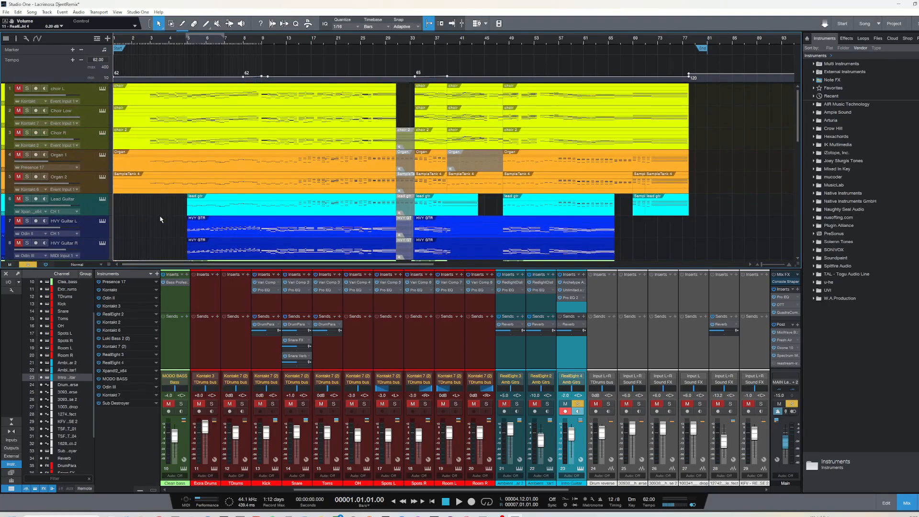
pyautogui.scroll(-10, 160, 219)
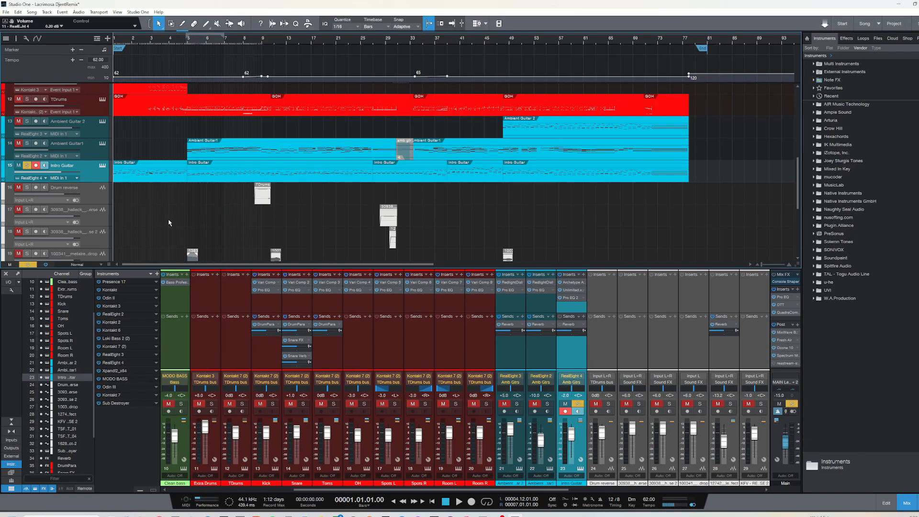
pyautogui.scroll(7, 168, 222)
pyautogui.scroll(-6, 170, 224)
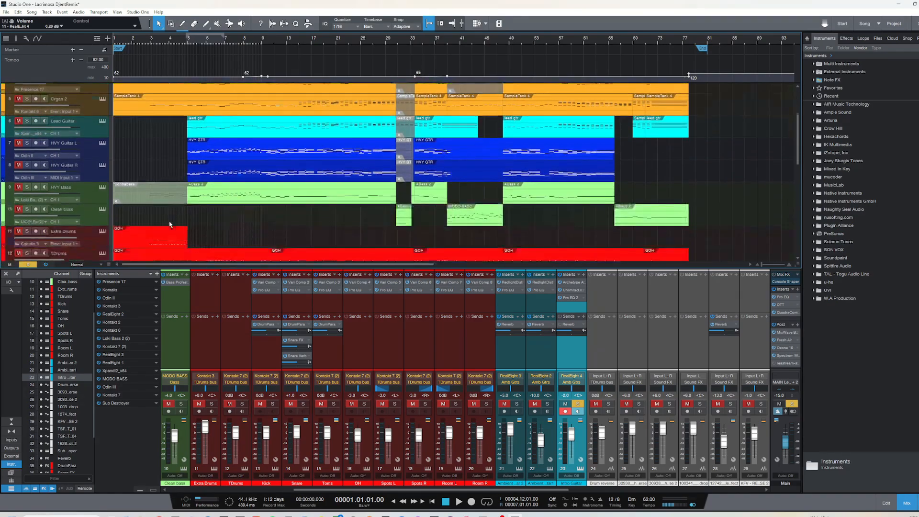
pyautogui.scroll(-1, 170, 224)
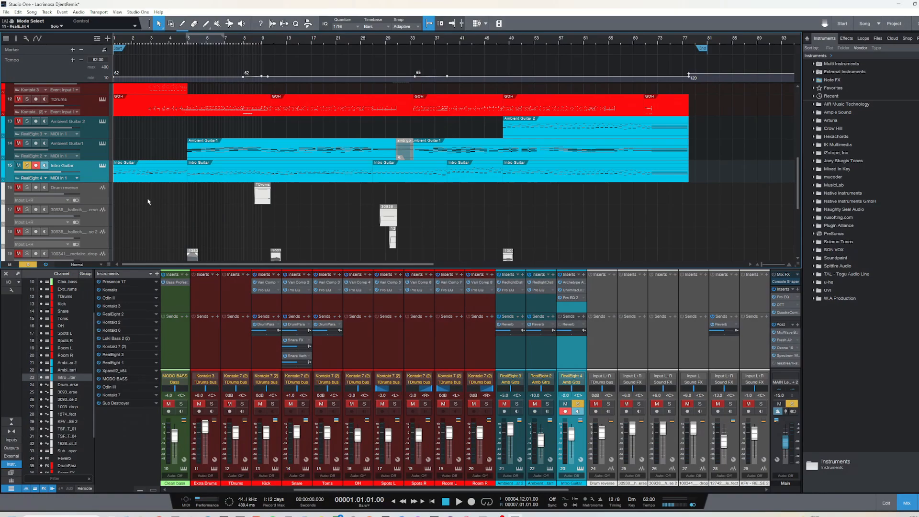
pyautogui.click(102, 166)
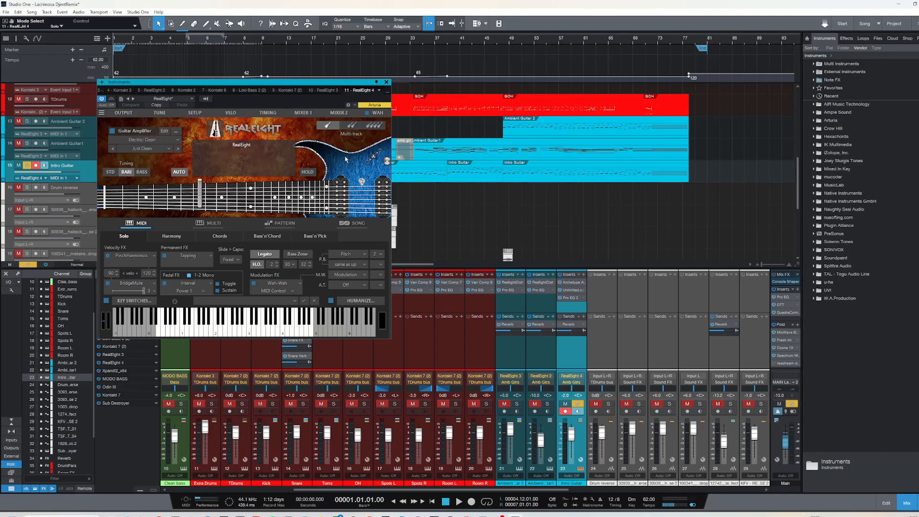
pyautogui.click(386, 83)
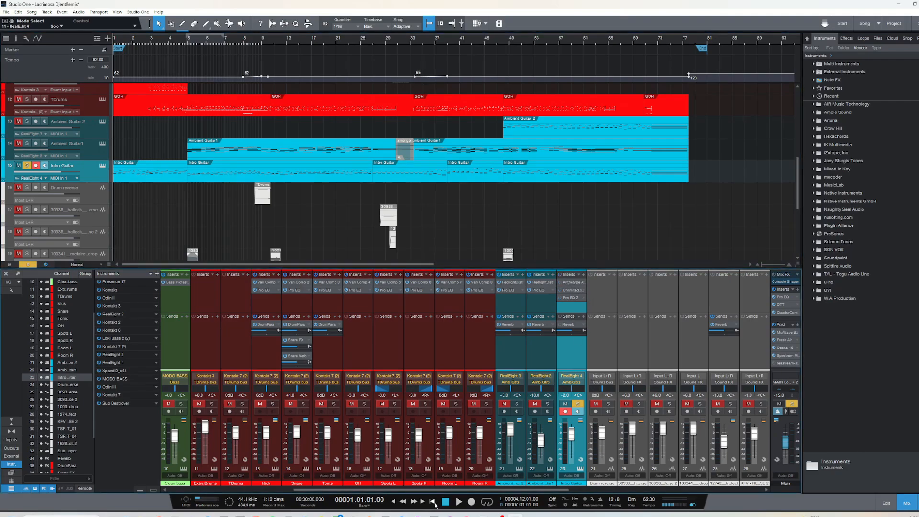
pyautogui.press('space')
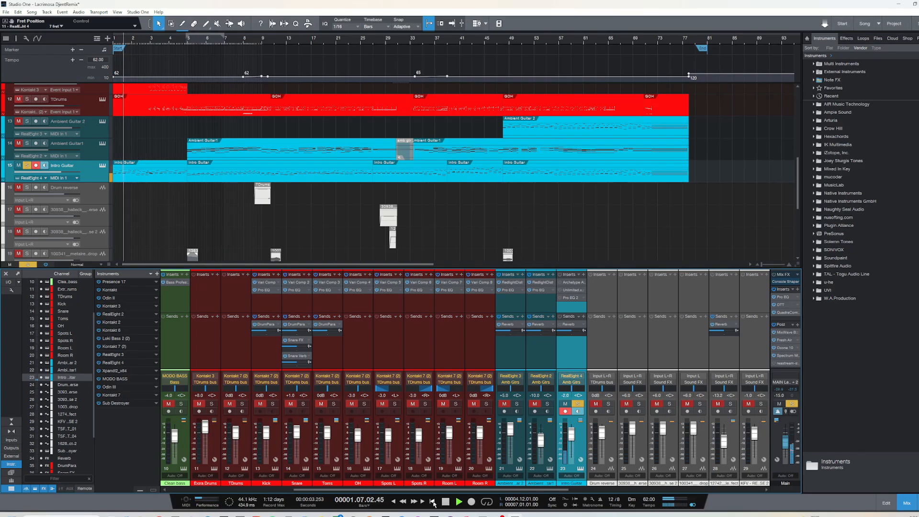
pyautogui.press('space')
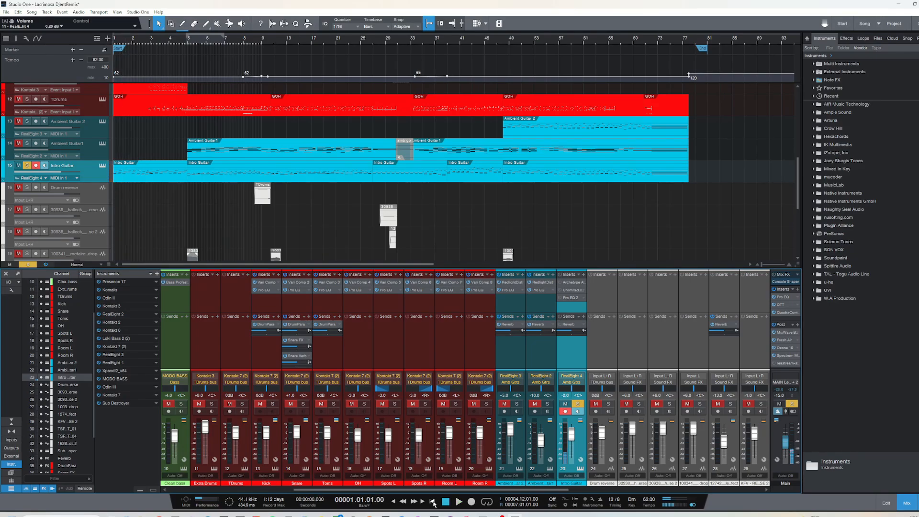
# Examine the notes of the first Intro Guitar clip in the note editor, and bring back the mixer
pyautogui.doubleClick(147, 168)
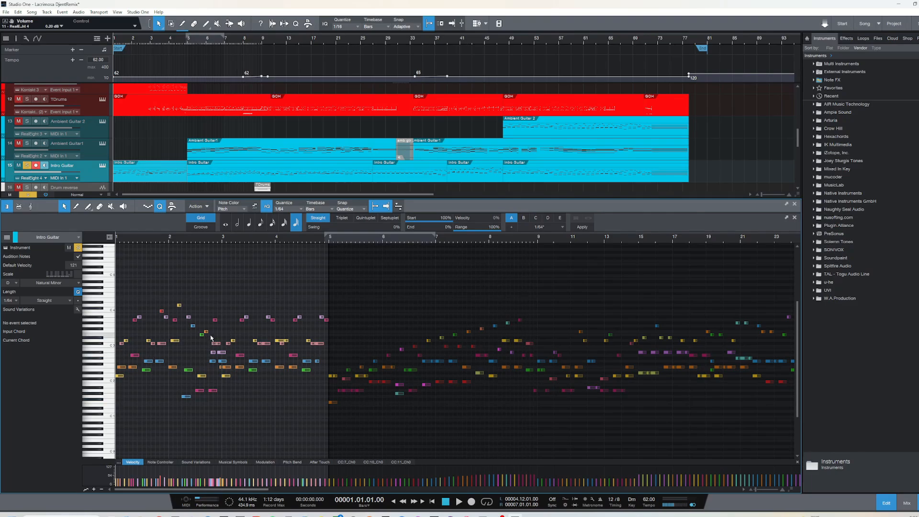
pyautogui.click(794, 204)
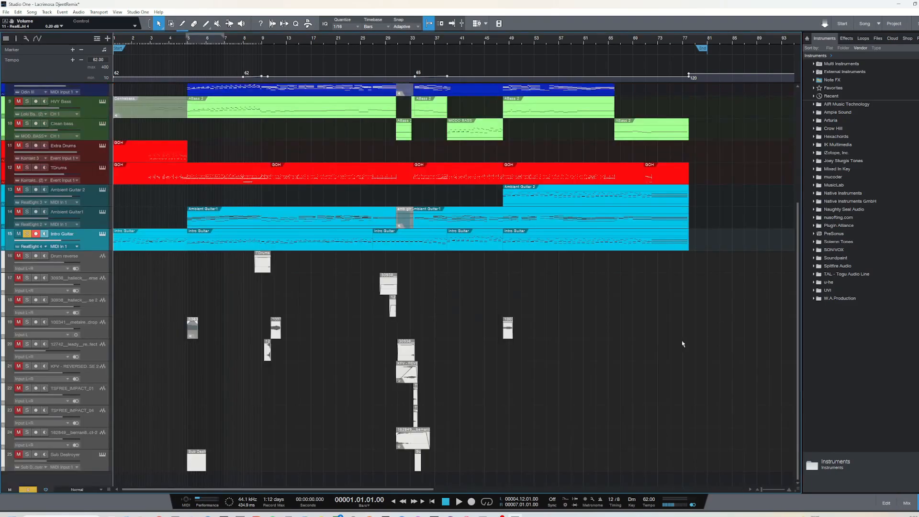
pyautogui.press('F3')
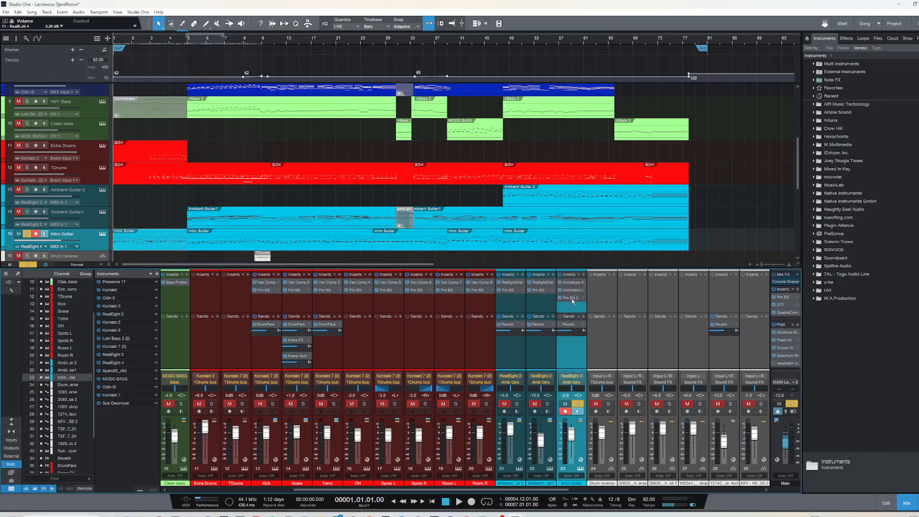
# Inspect the Pro EQ 2 insert on the Intro Guitar channel, audition the track from the song start, and return the playhead there
pyautogui.click(572, 298)
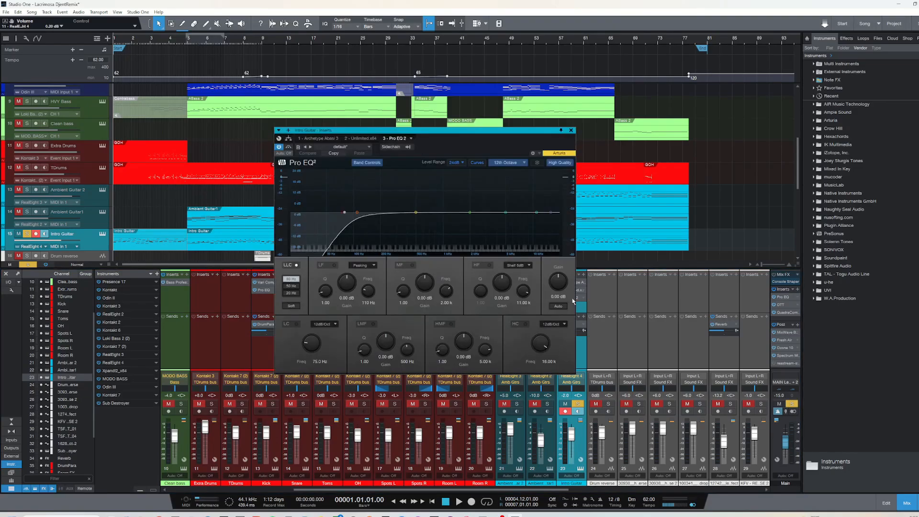
pyautogui.click(570, 131)
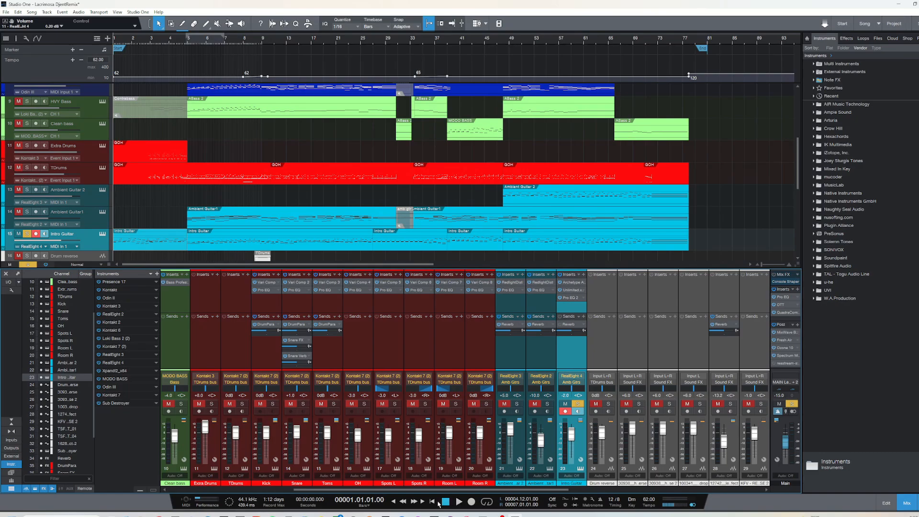
pyautogui.press('space')
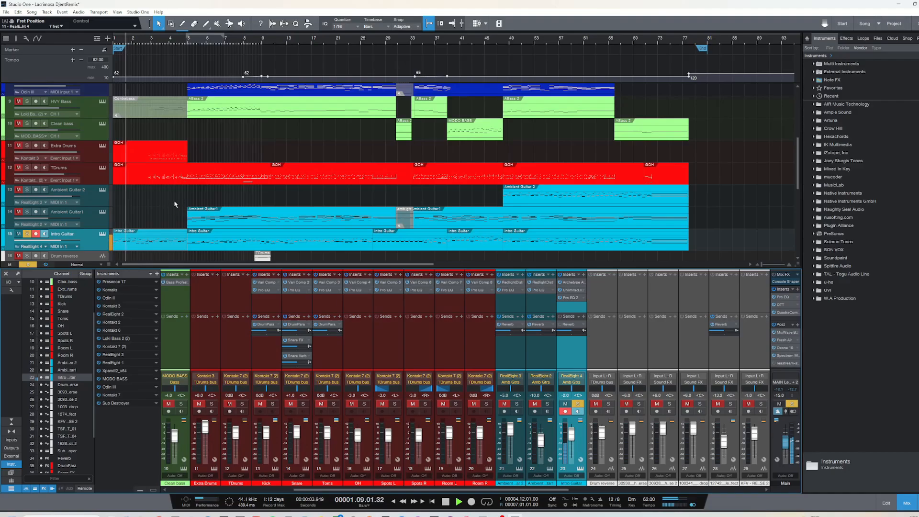
pyautogui.press('space')
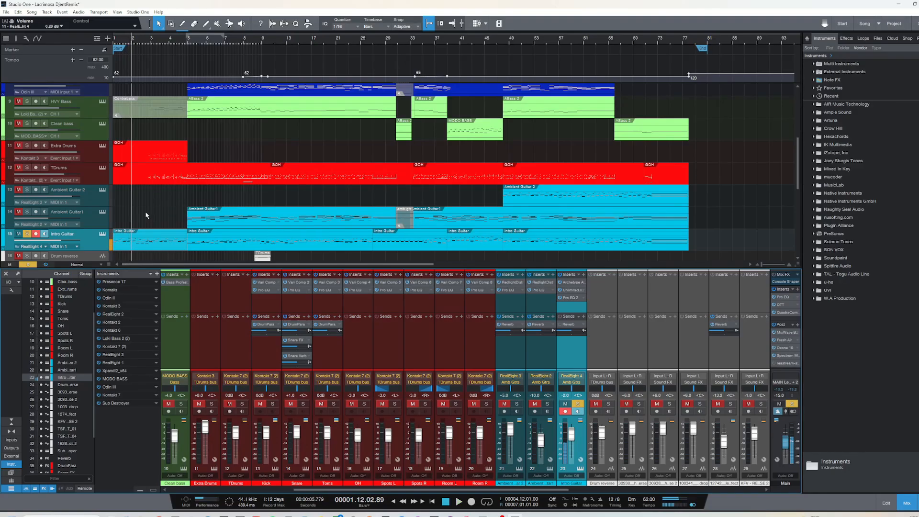
pyautogui.press(',')
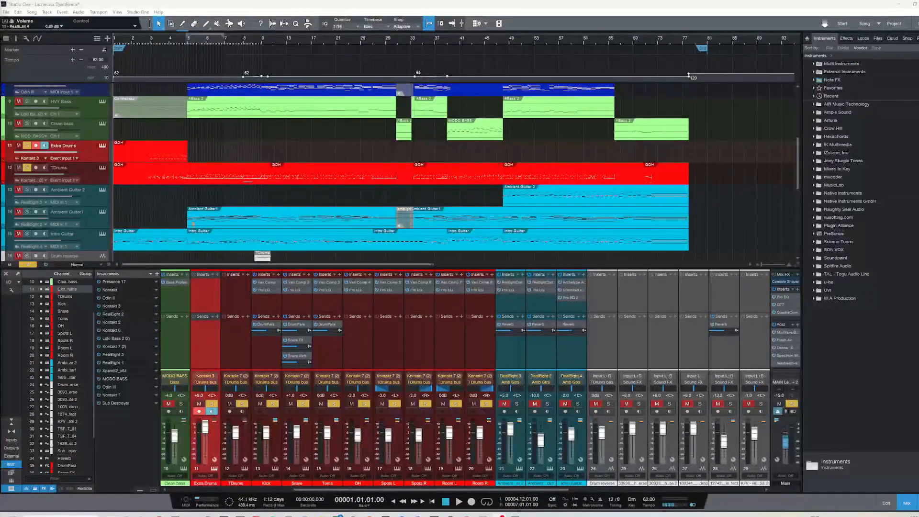
# Clear the existing solos and solo the choir L, Choir Low and Choir R tracks
pyautogui.click(162, 203)
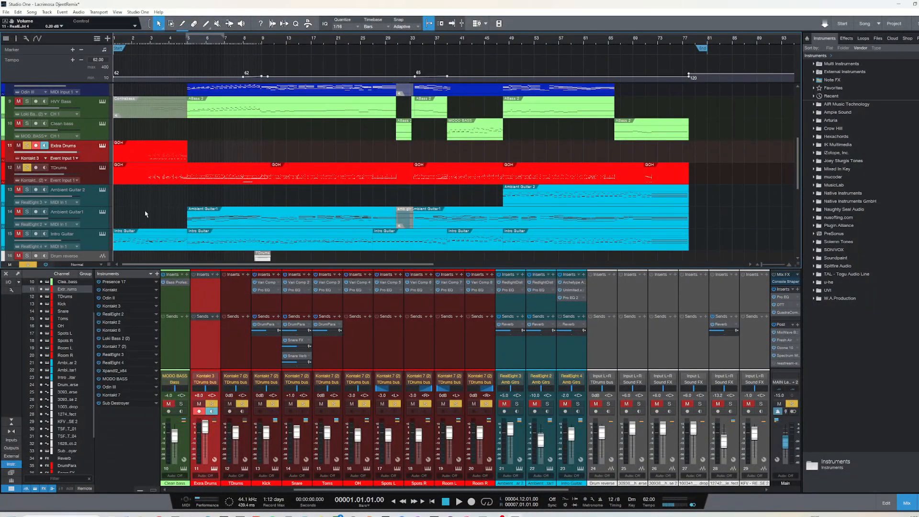
pyautogui.hotkey('shift', 's')
pyautogui.scroll(5, 148, 192)
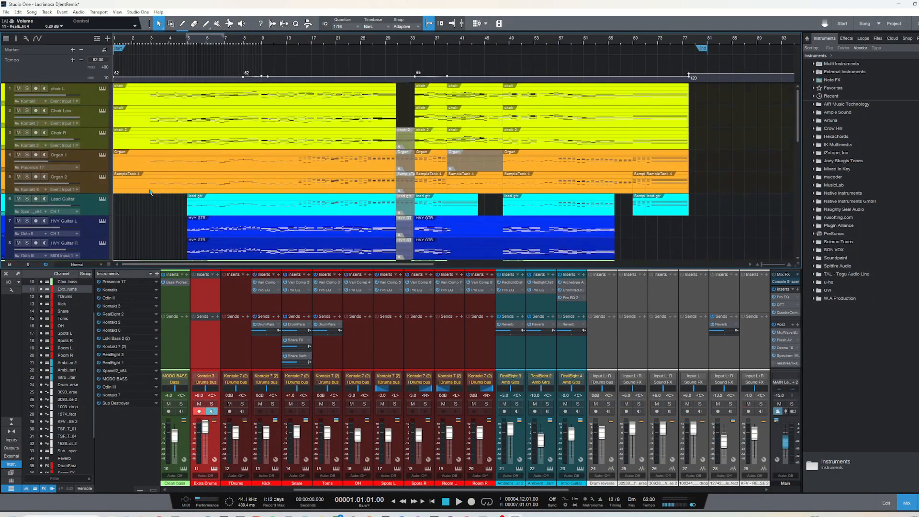
pyautogui.click(27, 89)
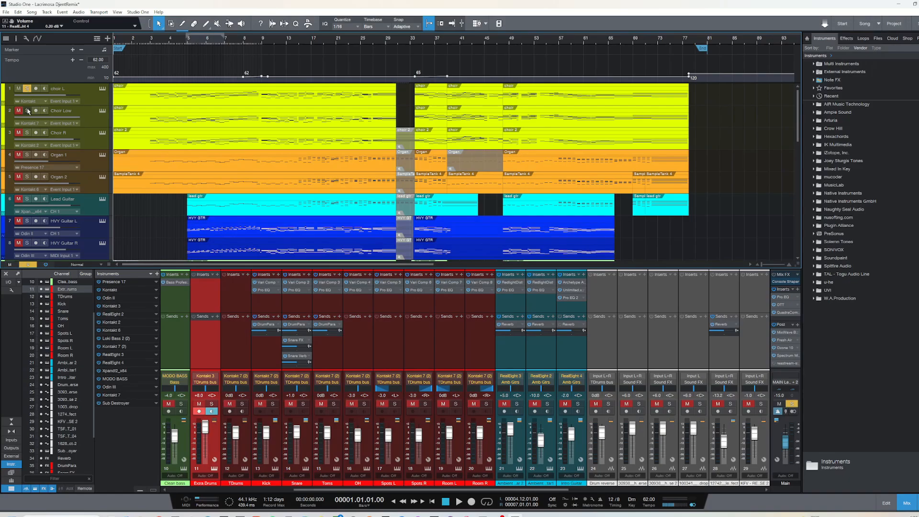
pyautogui.click(27, 111)
pyautogui.click(27, 133)
# Audition the three soloed choir tracks from bar 3
pyautogui.click(150, 42)
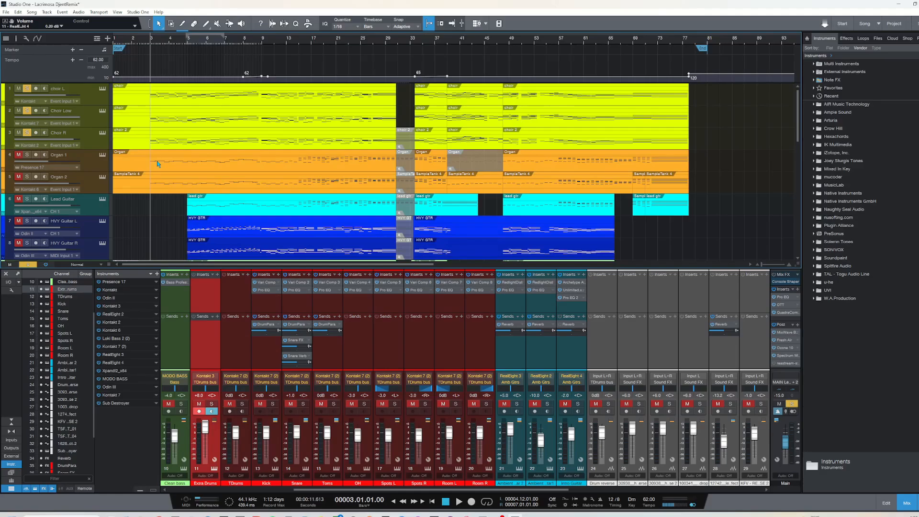
pyautogui.press('space')
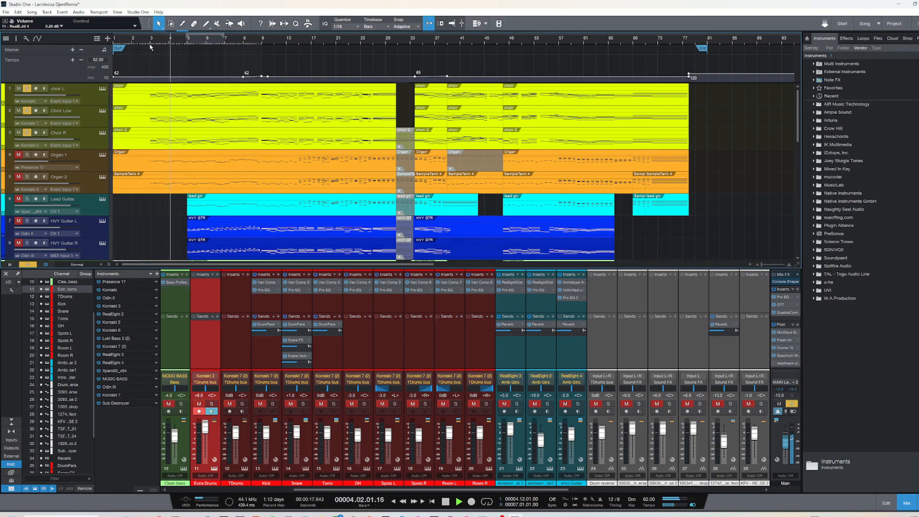
pyautogui.press('space')
# Inspect the Kontakt instruments of choir L and Choir R, sounding a test note on each
pyautogui.click(102, 93)
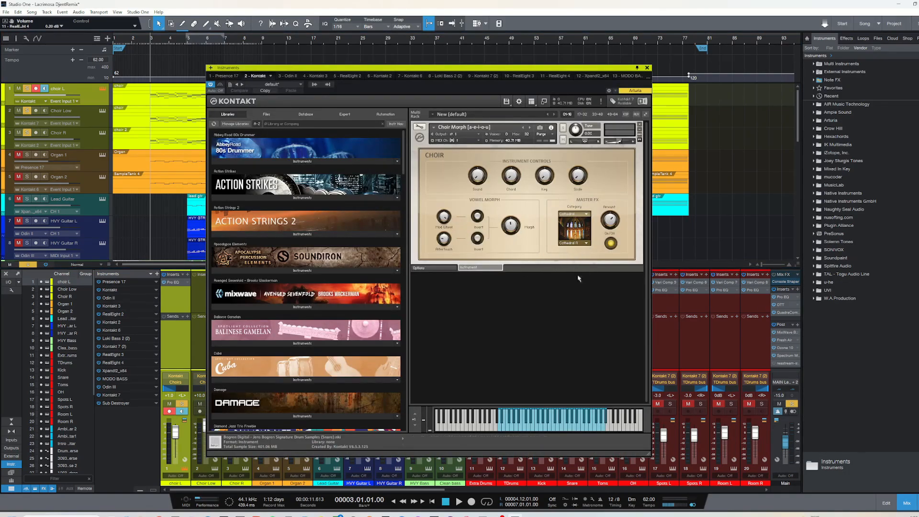
pyautogui.click(538, 429)
pyautogui.click(646, 69)
pyautogui.click(102, 134)
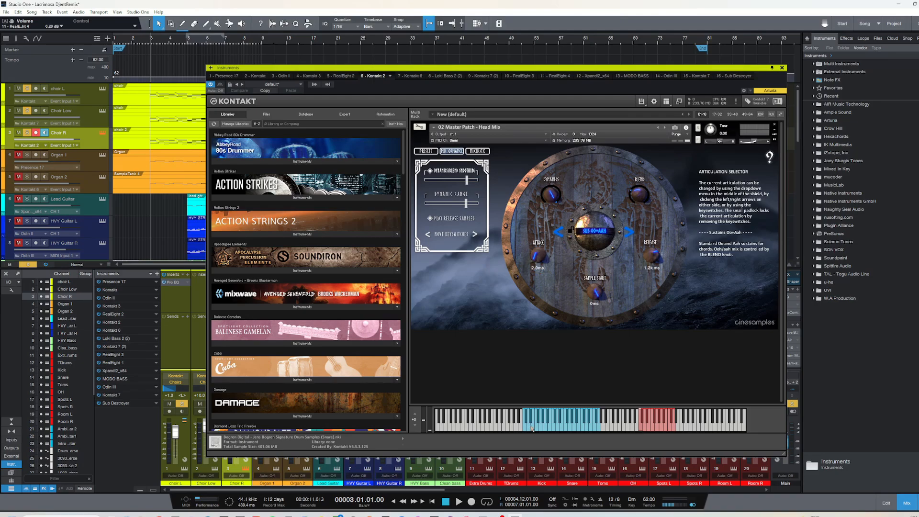
pyautogui.click(559, 430)
pyautogui.click(782, 68)
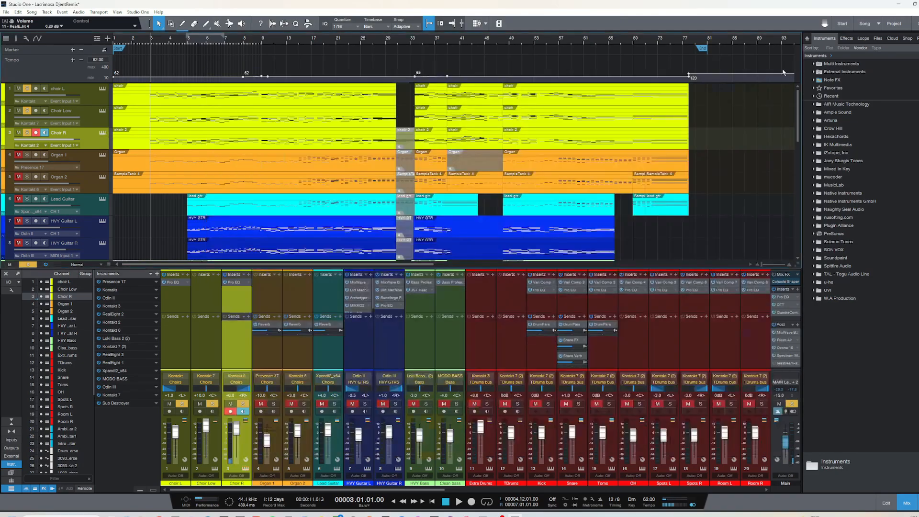
# Show Choir Low's Kontakt instrument and audition that track alone from bar 3
pyautogui.click(107, 113)
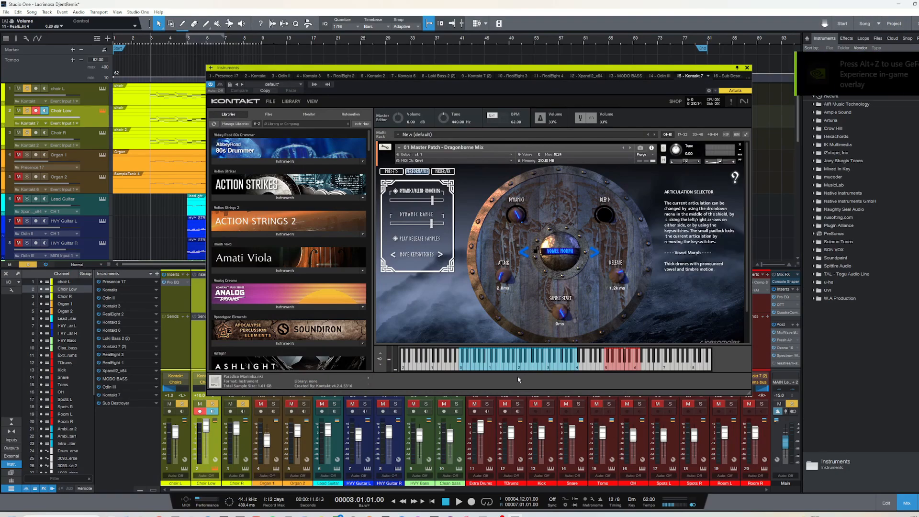
pyautogui.click(26, 89)
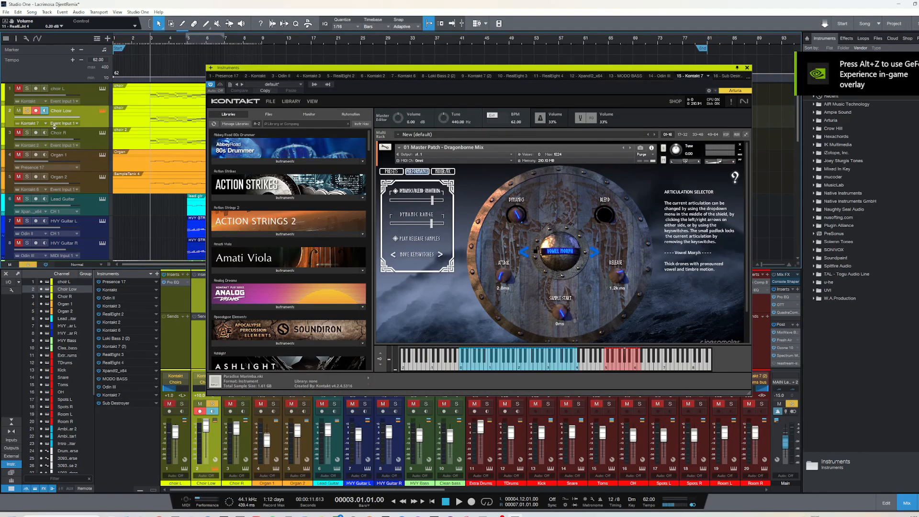
pyautogui.press('space')
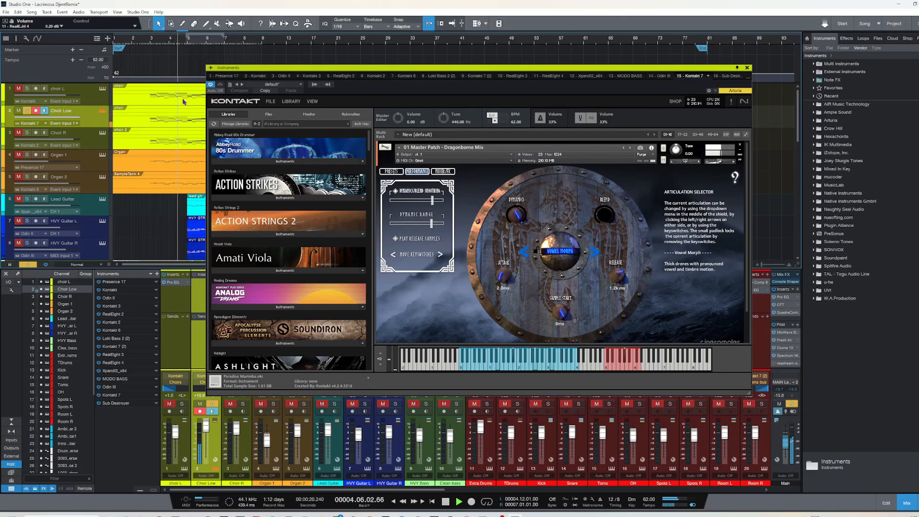
pyautogui.press('space')
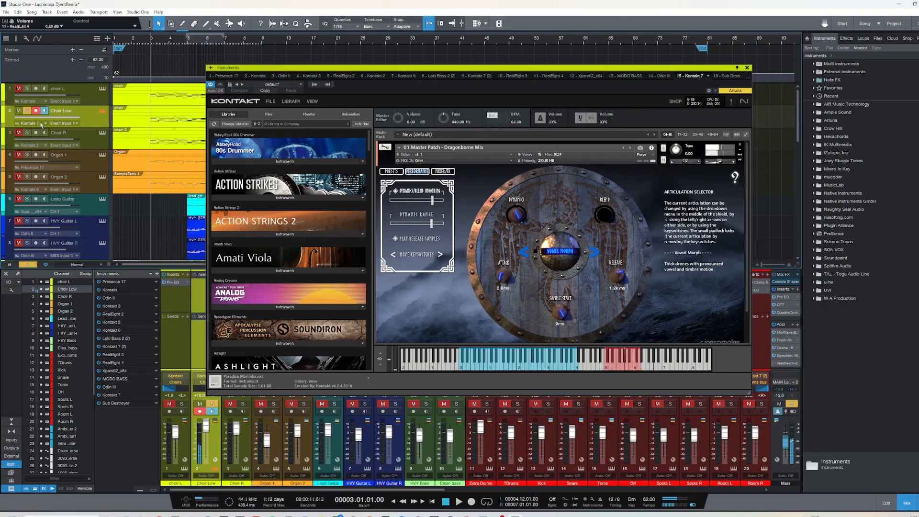
# Solo all three choir tracks again and close Choir Low's instrument window
pyautogui.click(27, 110)
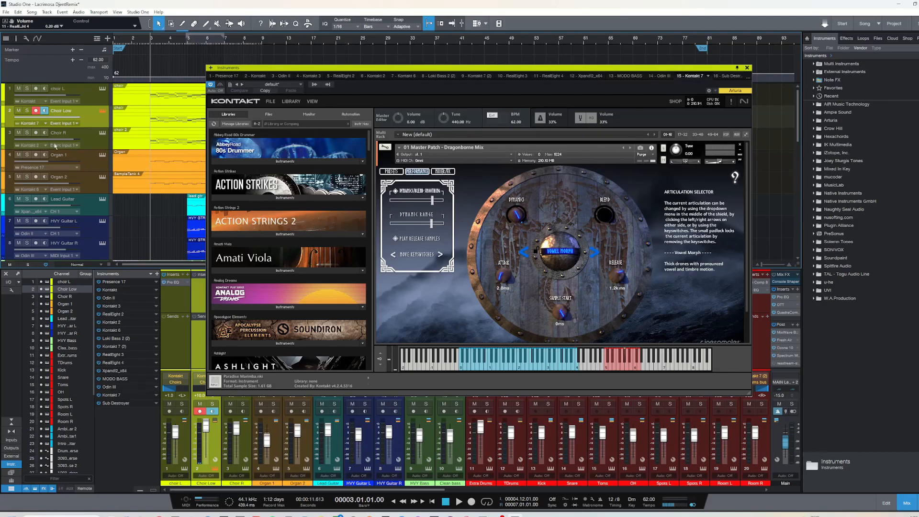
pyautogui.click(27, 133)
pyautogui.click(27, 111)
pyautogui.click(27, 89)
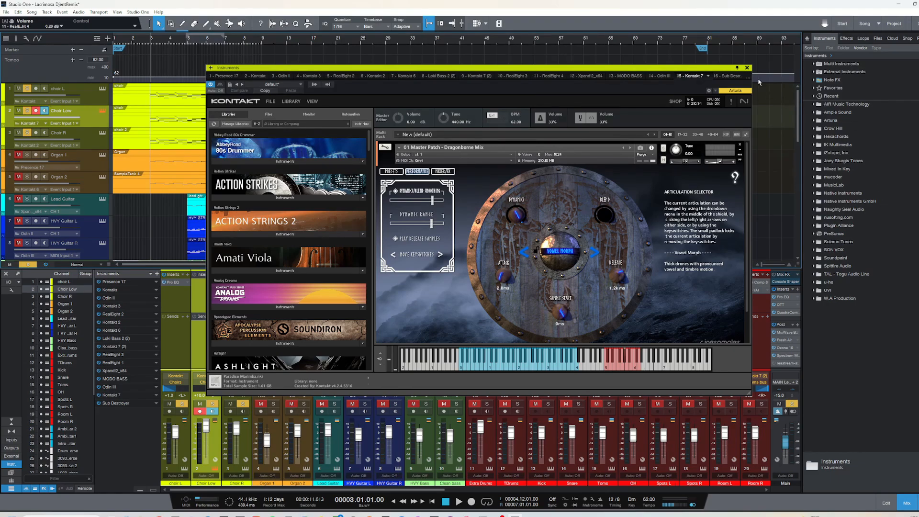
pyautogui.click(747, 68)
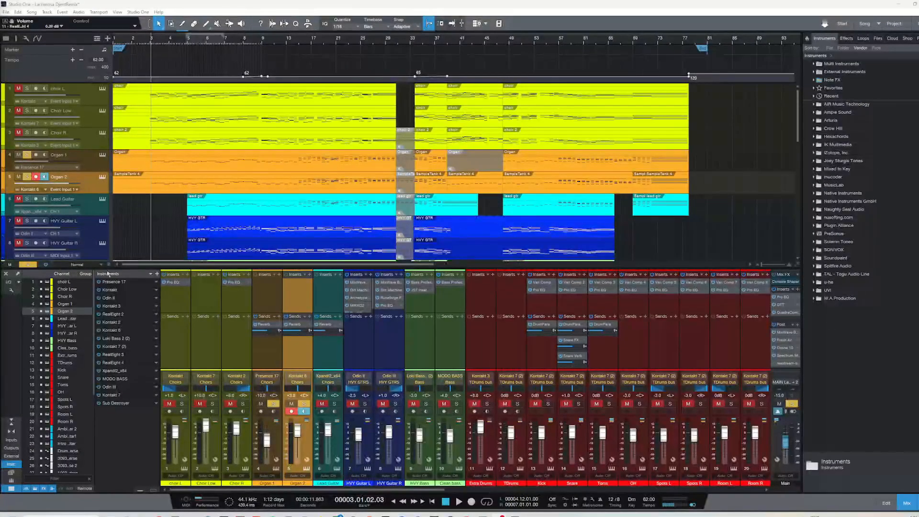
# Solo Organ 1 and Organ 2 instead of the choirs, and sound test notes on Organ 1's Church Organ instrument
pyautogui.click(129, 239)
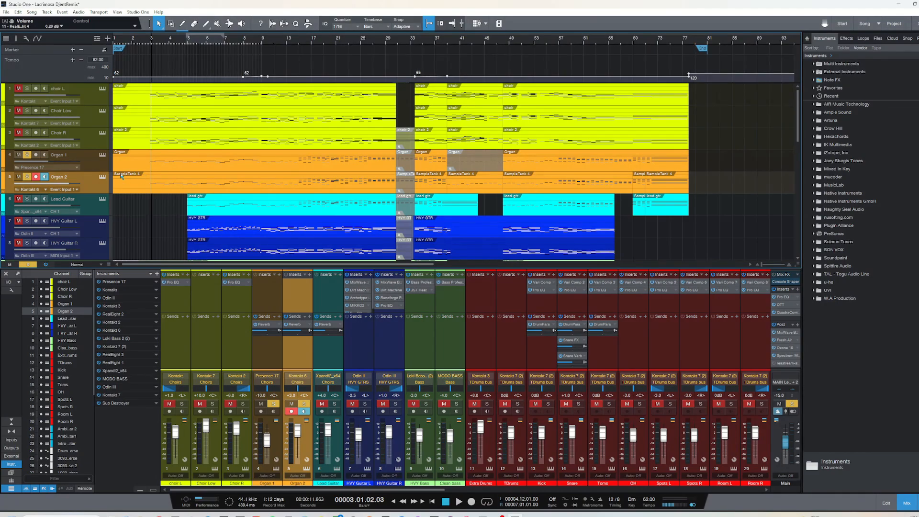
pyautogui.click(102, 156)
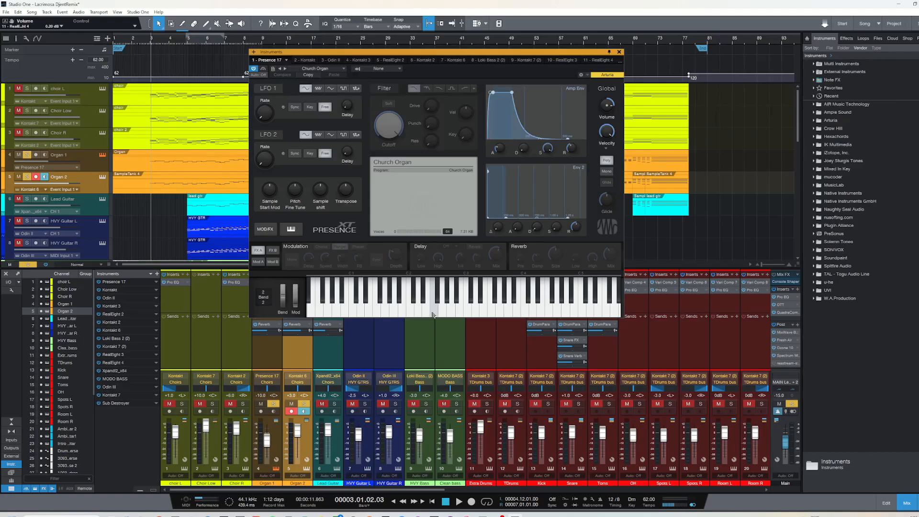
pyautogui.click(377, 311)
pyautogui.click(459, 312)
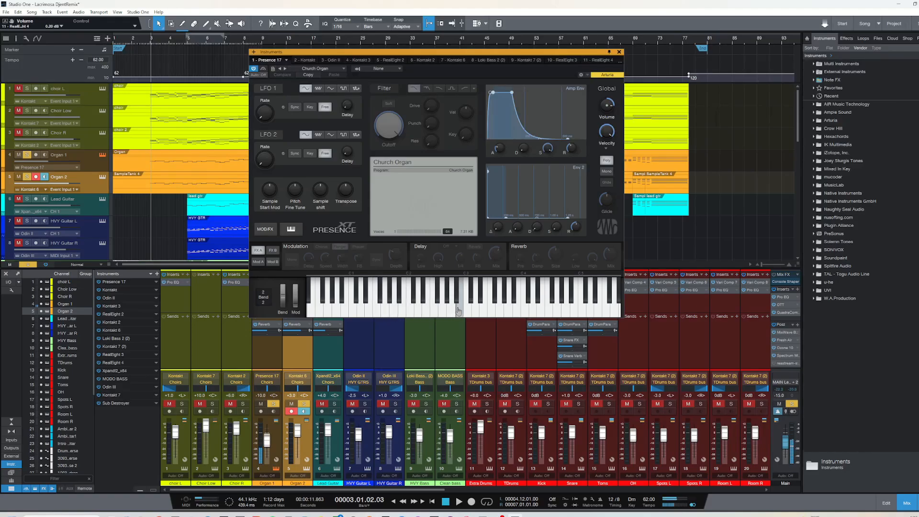
pyautogui.click(499, 312)
pyautogui.click(441, 312)
pyautogui.click(618, 51)
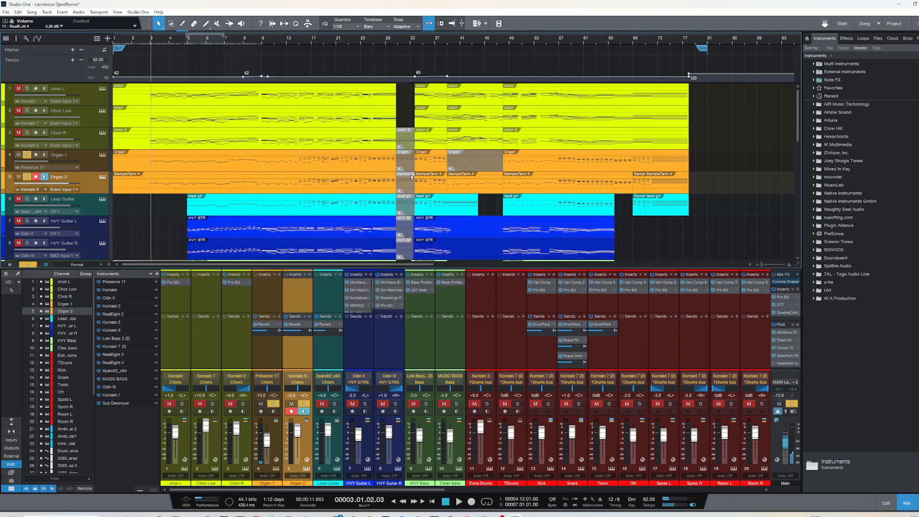
# Show Organ 2's Kontakt instrument, sound test notes on it, and close its window
pyautogui.click(102, 177)
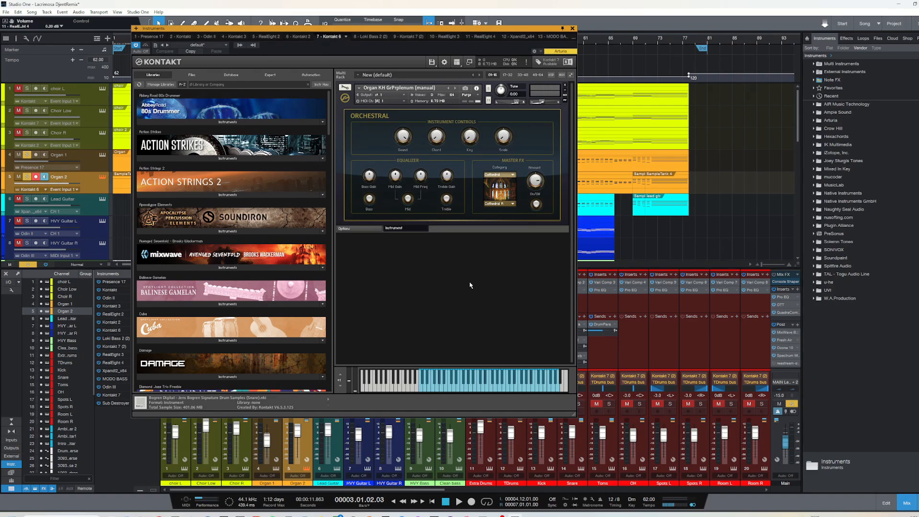
pyautogui.click(450, 389)
pyautogui.click(496, 390)
pyautogui.click(572, 28)
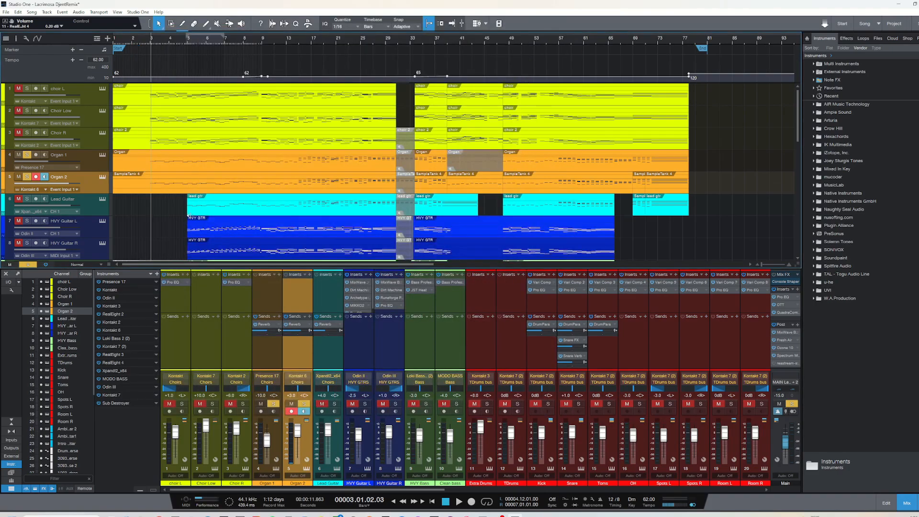
# Audition the two soloed organ tracks together from bar 3 and return the playhead to bar 3
pyautogui.press('space')
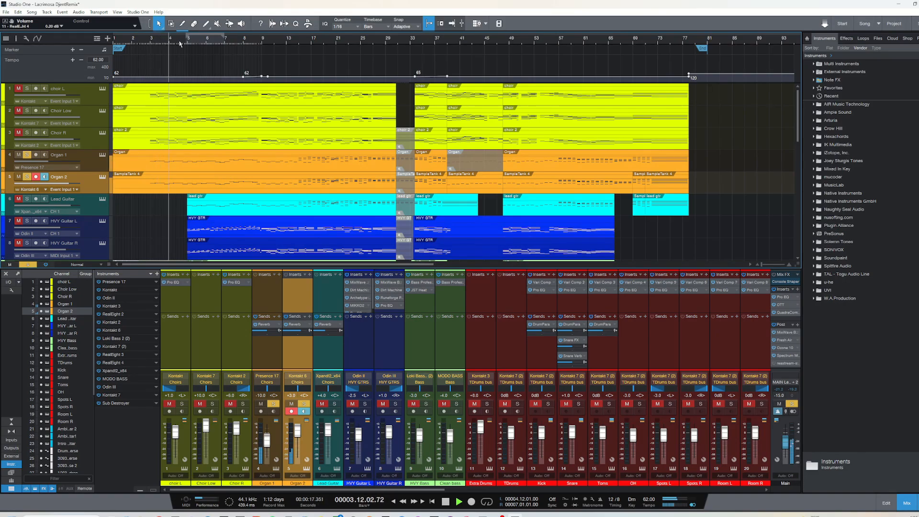
pyautogui.press('space')
pyautogui.click(153, 46)
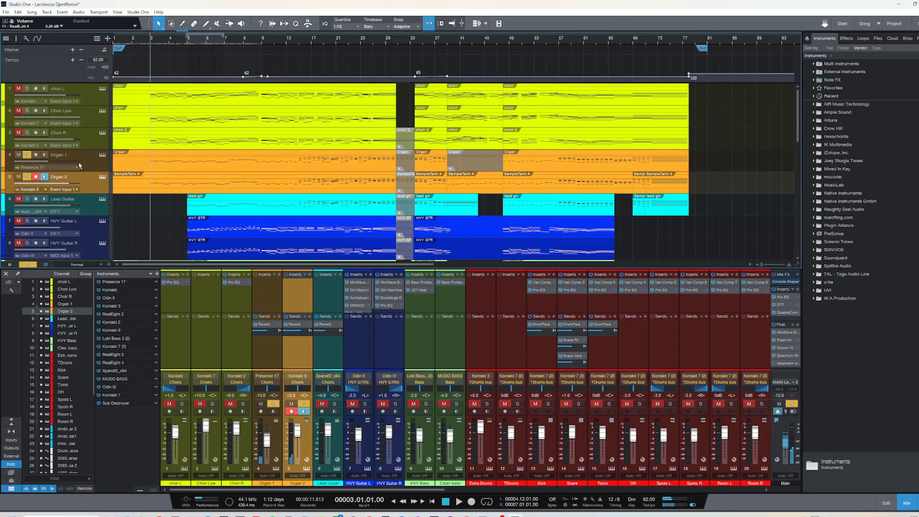
# Solo Choir R, Choir Low and choir L alongside the organs and audition the combination from bar 3
pyautogui.click(26, 133)
pyautogui.click(27, 110)
pyautogui.click(27, 89)
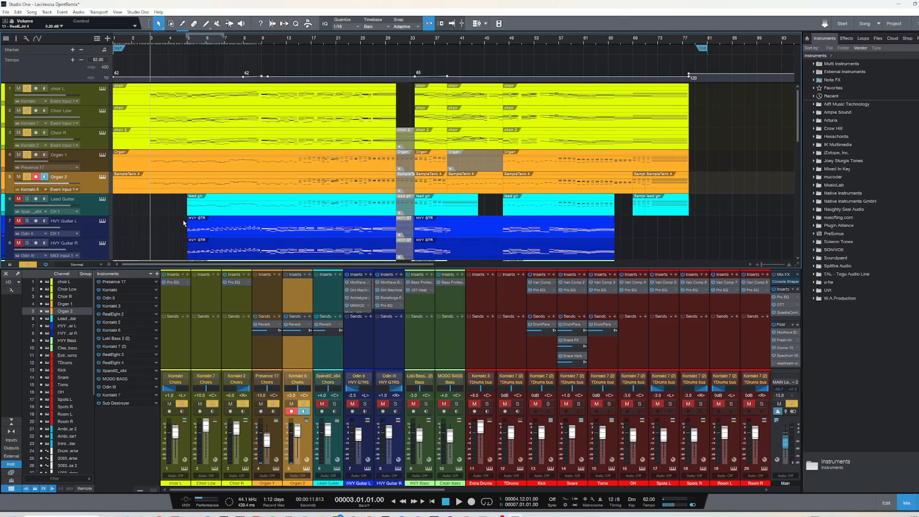
pyautogui.press('space')
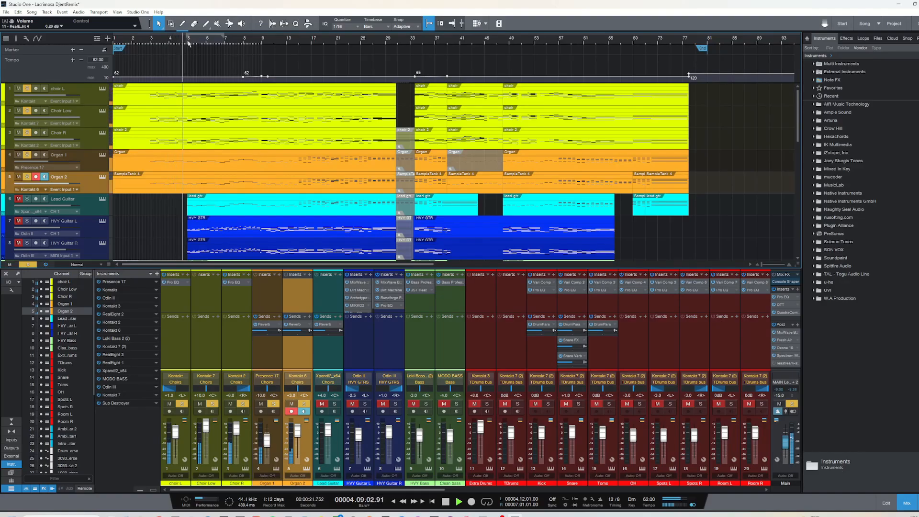
pyautogui.press('space')
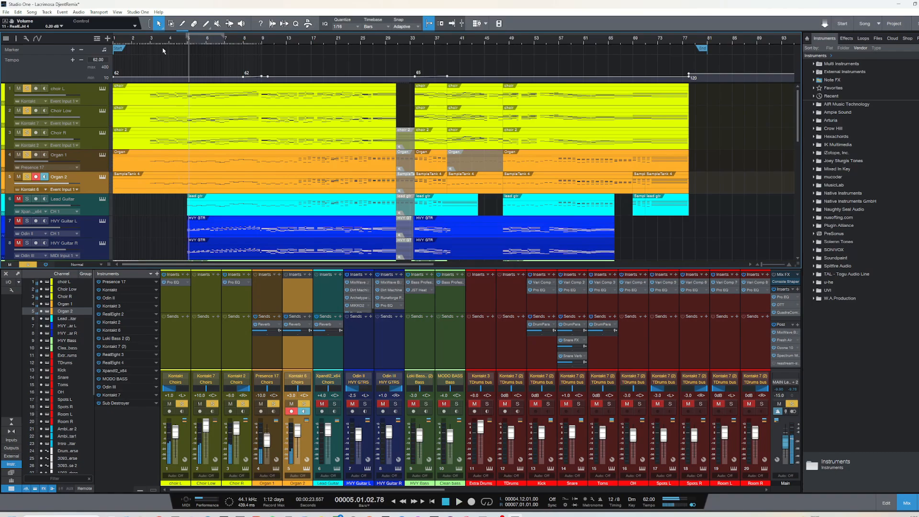
pyautogui.click(151, 43)
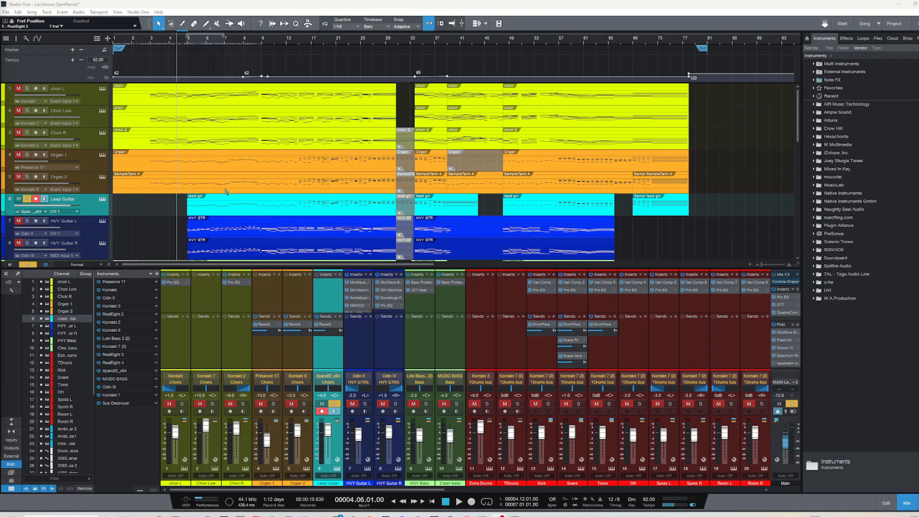
# Inspect the Lead Guitar's Xpand!2 instrument and audition that soloed track from bar 5
pyautogui.click(102, 199)
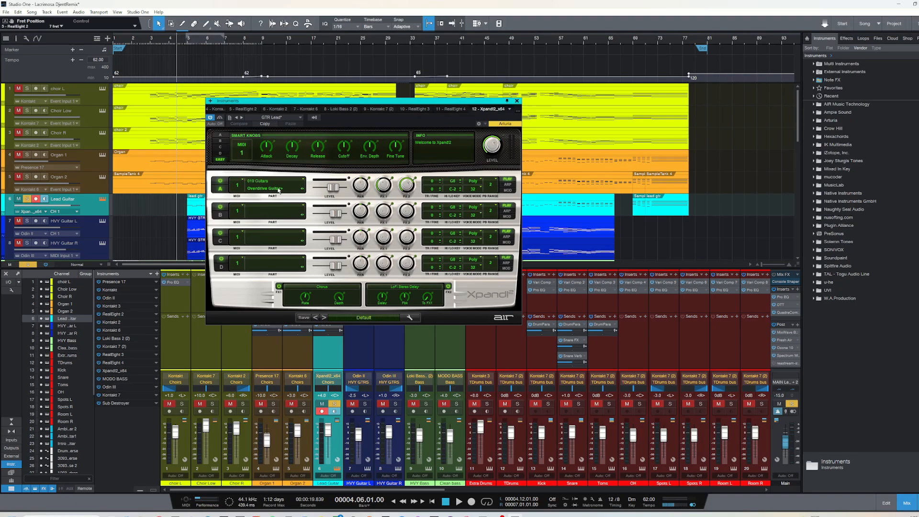
pyautogui.click(517, 102)
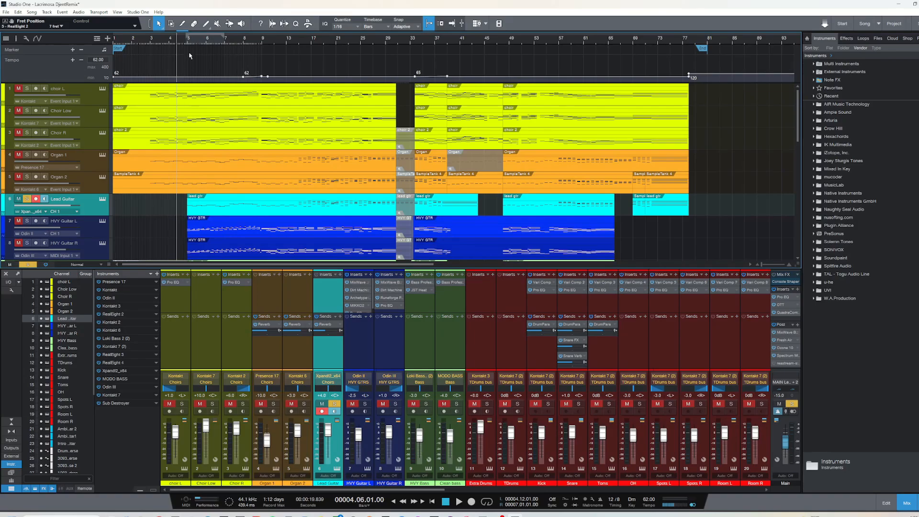
pyautogui.click(187, 43)
pyautogui.press('space')
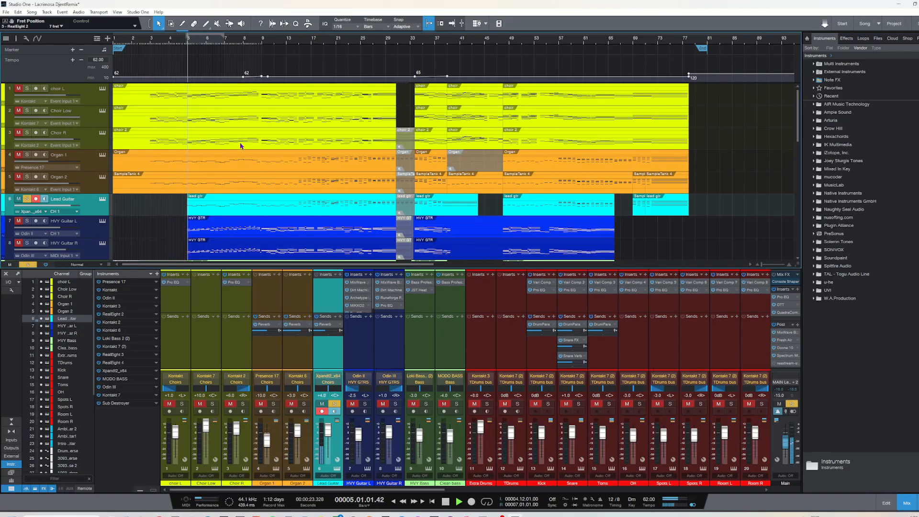
pyautogui.press('space')
# Solo Organ 1 and Organ 2 along with Lead Guitar and audition the three tracks together
pyautogui.click(19, 177)
pyautogui.click(27, 177)
pyautogui.click(18, 155)
pyautogui.click(27, 154)
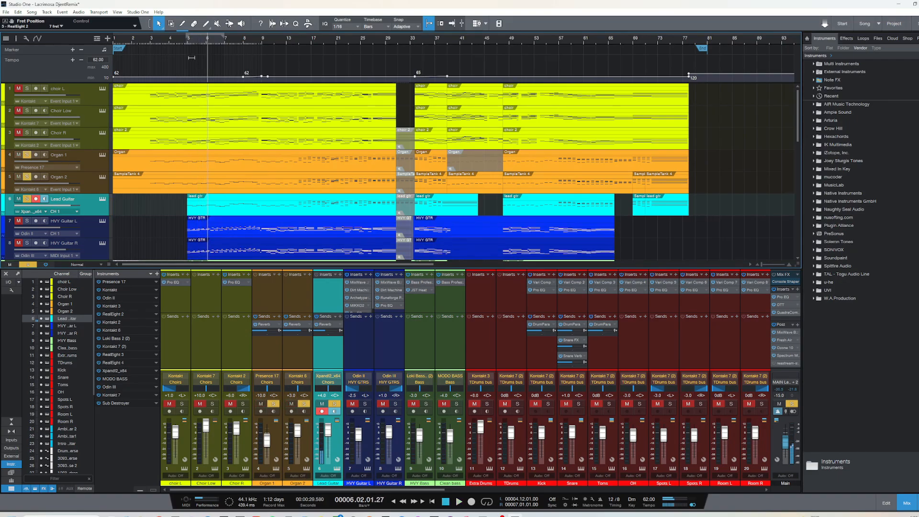
pyautogui.press('space')
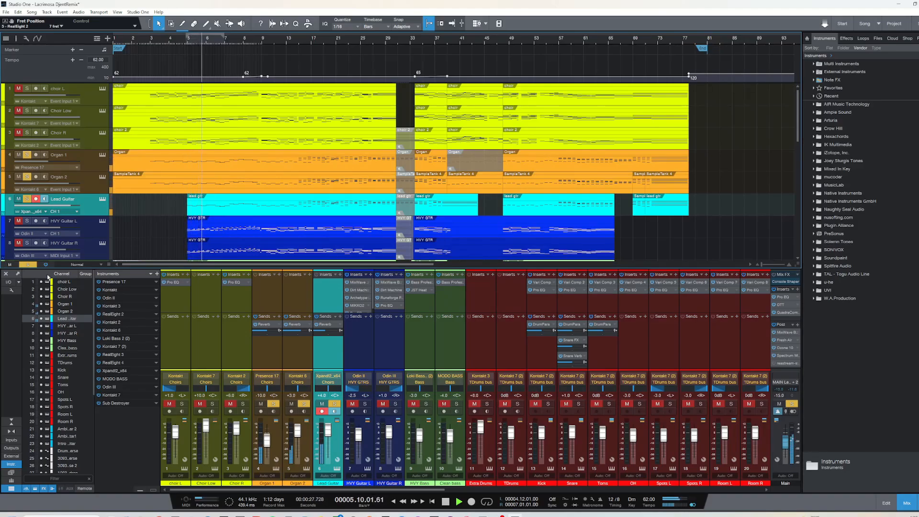
pyautogui.press('space')
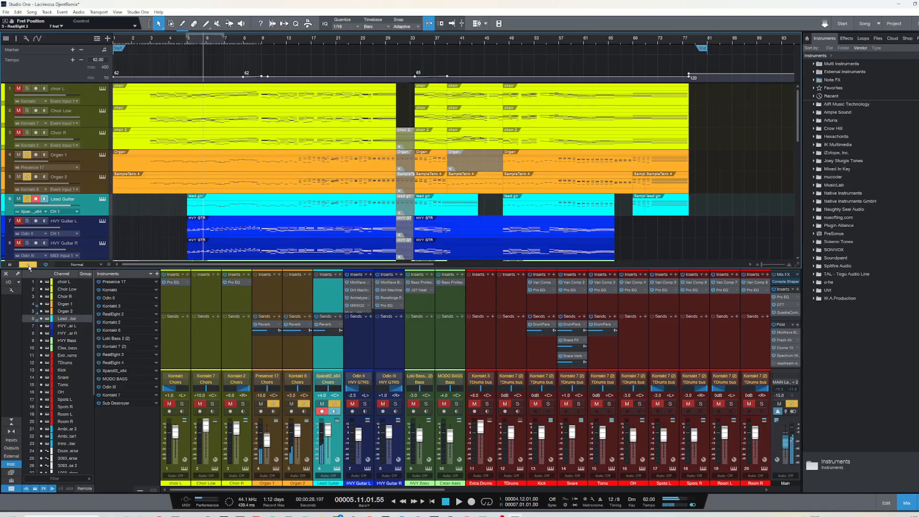
# Return the playhead to bar 5 and inspect the Little Plate reverb on Lead Guitar's send
pyautogui.click(190, 44)
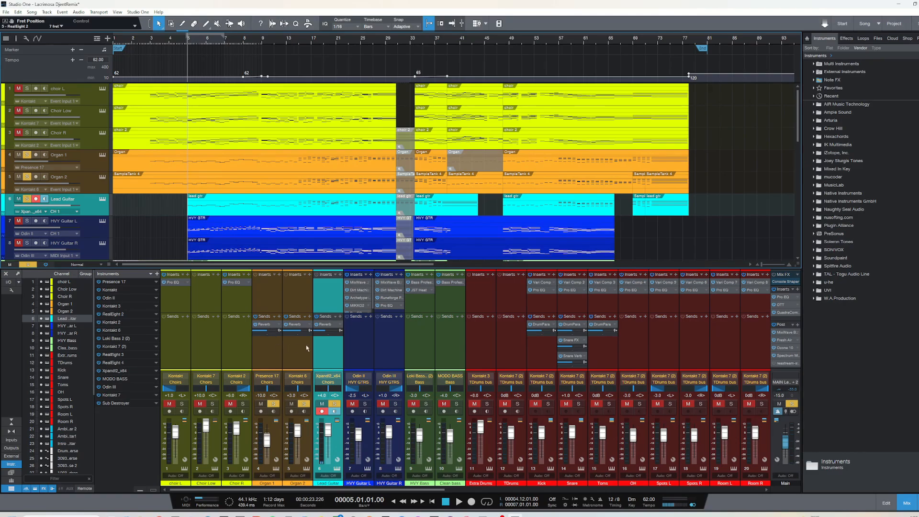
pyautogui.click(327, 325)
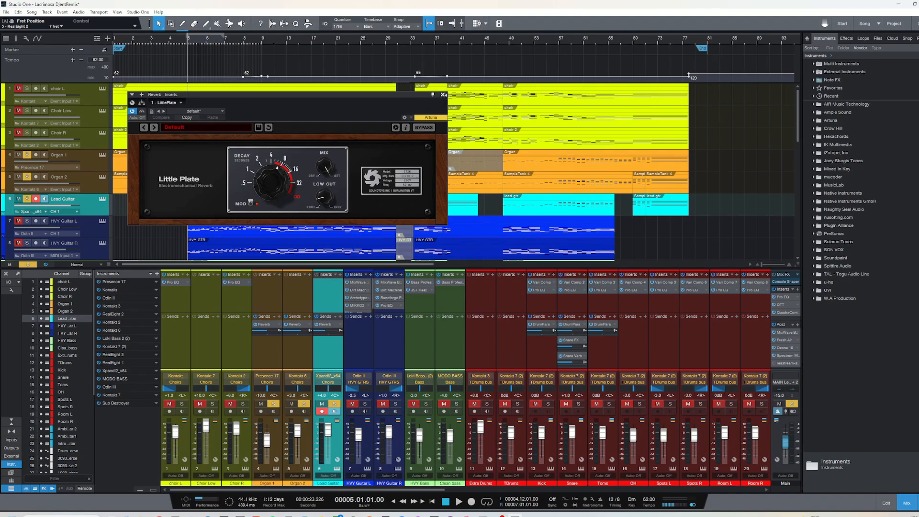
pyautogui.click(443, 96)
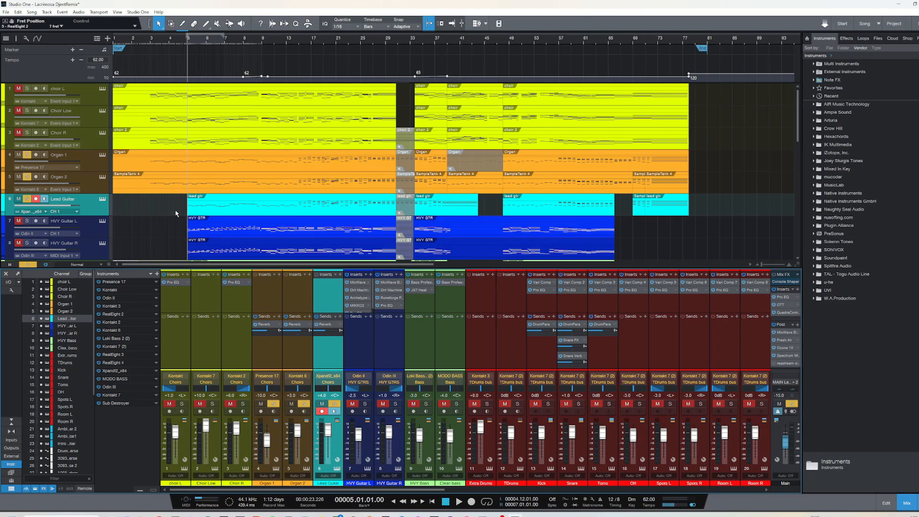
# Solo HVY Guitar L and HVY Guitar R and remove the solo from Lead Guitar
pyautogui.scroll(-2, 175, 213)
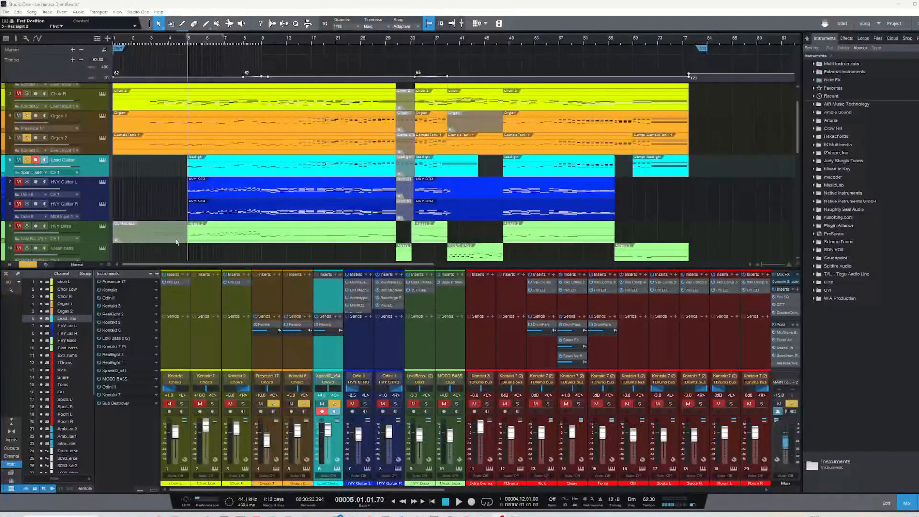
pyautogui.click(27, 181)
pyautogui.click(28, 203)
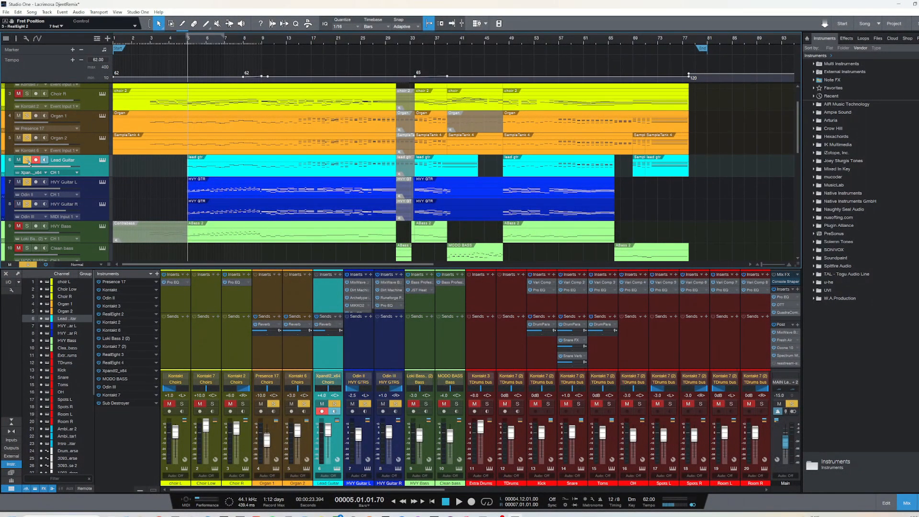
pyautogui.click(27, 160)
# Inspect HVY Guitar L's Odin II instrument and HVY Guitar R's Odin III instrument, closing each window
pyautogui.click(106, 187)
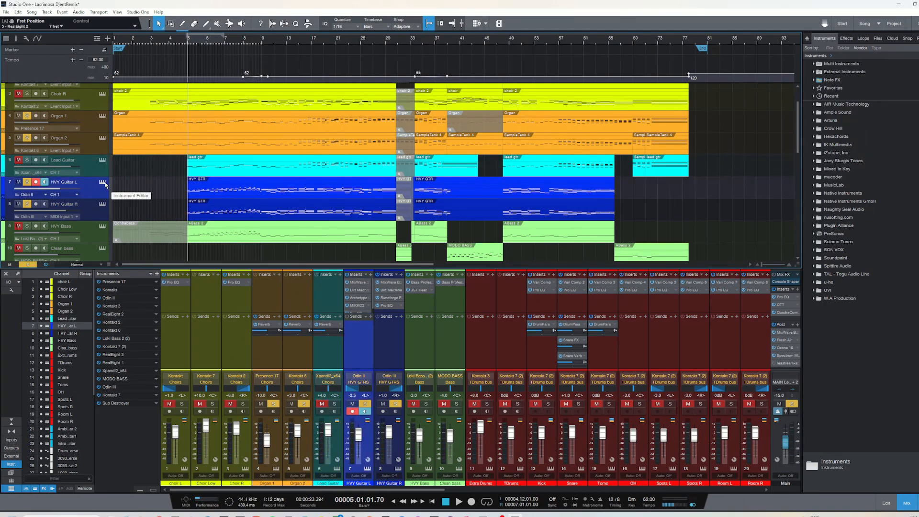
pyautogui.click(106, 184)
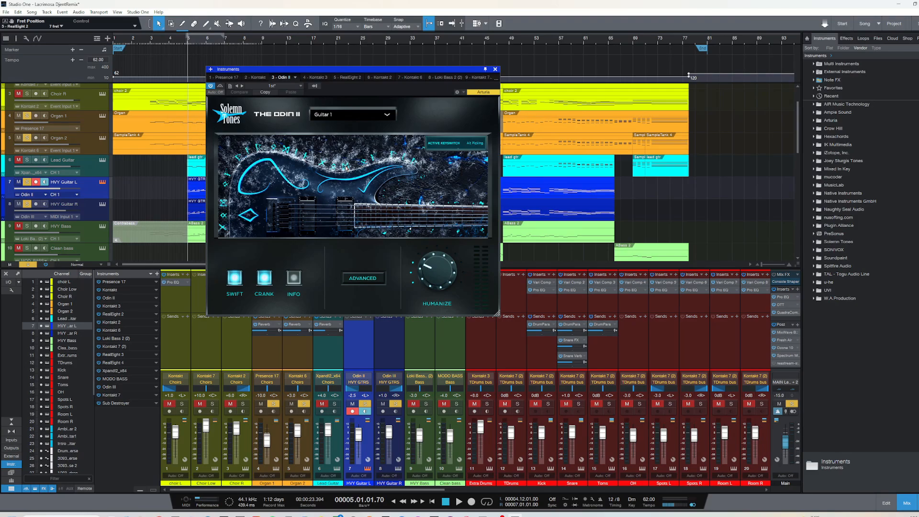
pyautogui.click(495, 70)
pyautogui.click(102, 204)
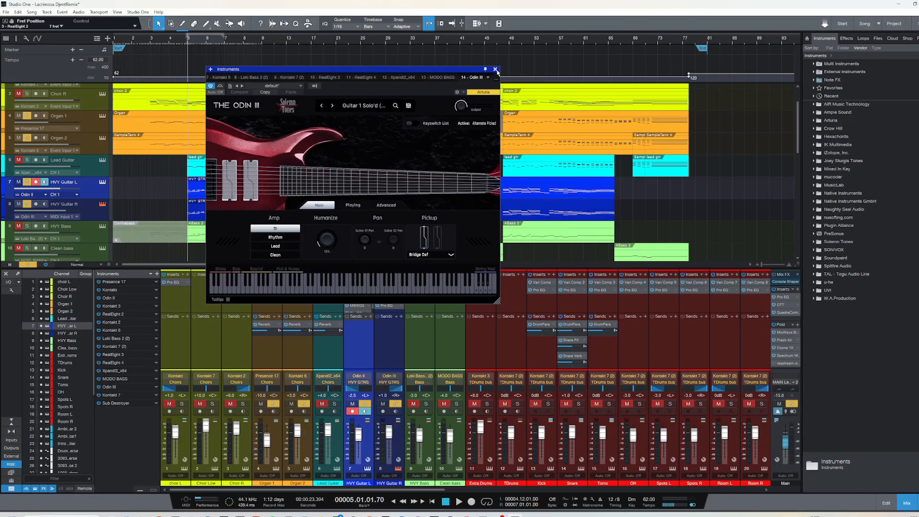
pyautogui.click(495, 69)
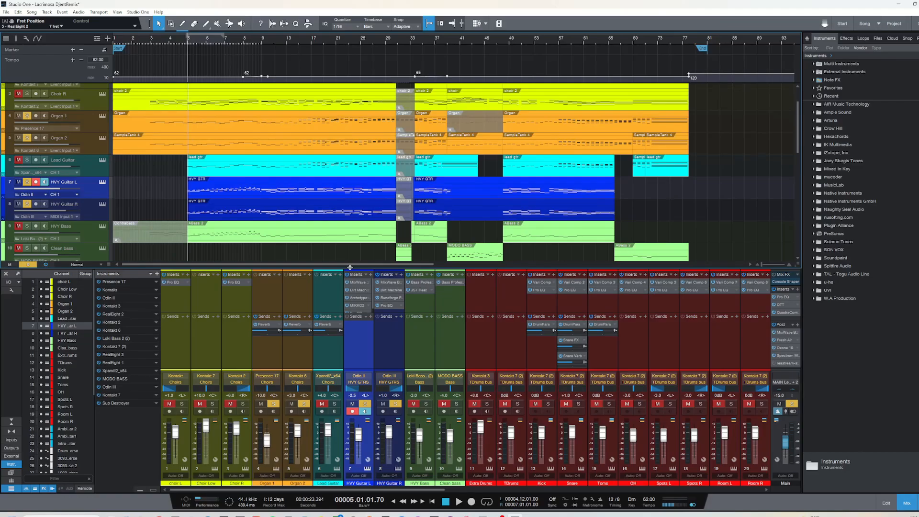
# Enlarge the mixer console and inspect the Sidewidener II and Pro EQ inserts on the HVY GTRS bus
pyautogui.scroll(-1, 155, 212)
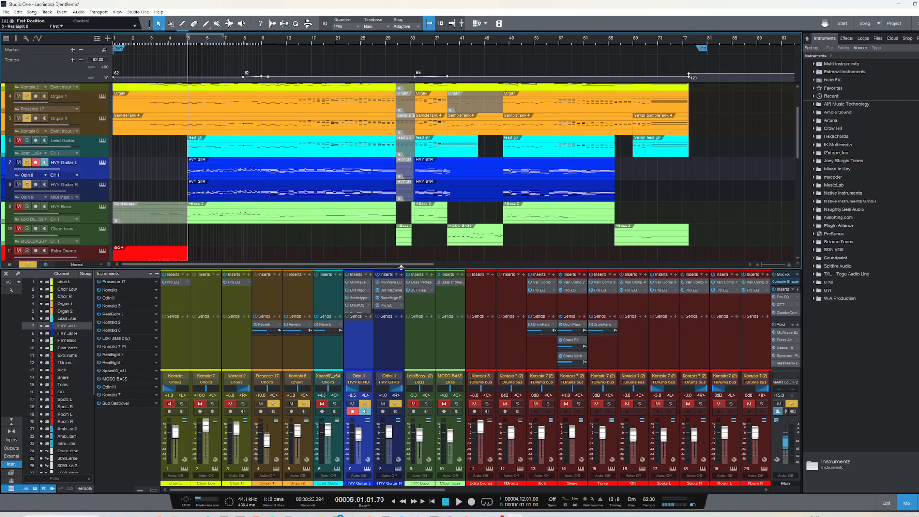
pyautogui.moveTo(401, 267); pyautogui.dragTo(401, 252)
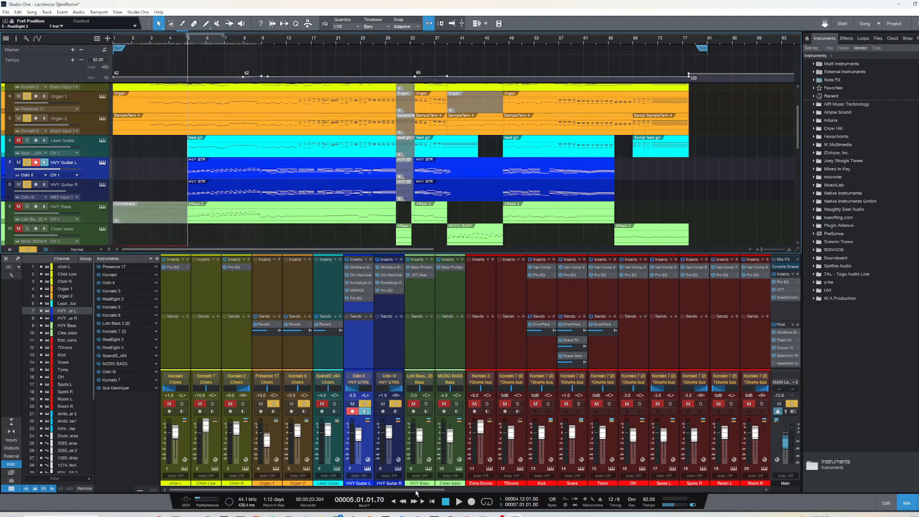
pyautogui.moveTo(415, 490); pyautogui.dragTo(378, 495)
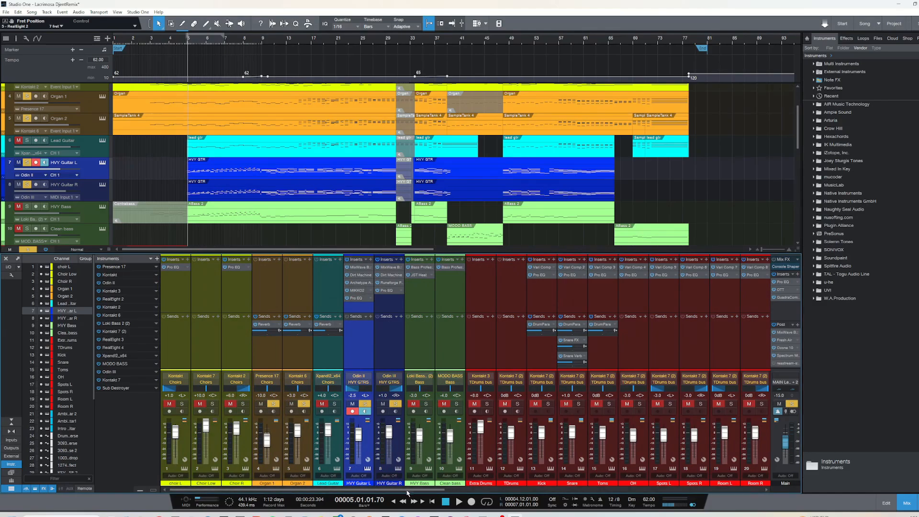
pyautogui.moveTo(409, 493); pyautogui.dragTo(750, 487)
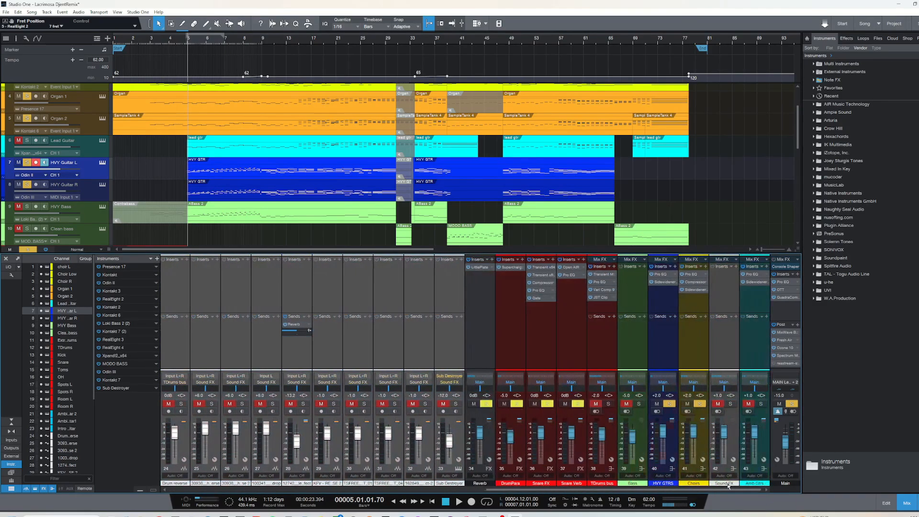
pyautogui.click(665, 282)
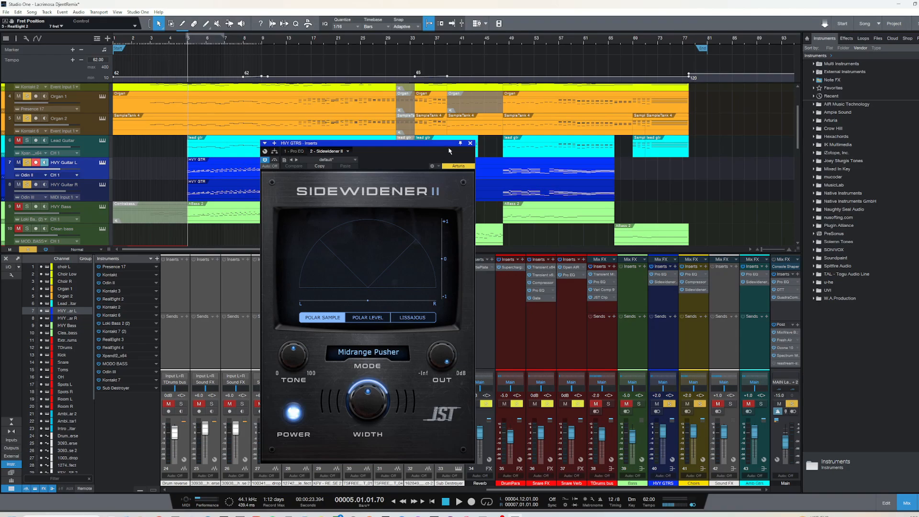
pyautogui.moveTo(392, 411)
pyautogui.click(470, 143)
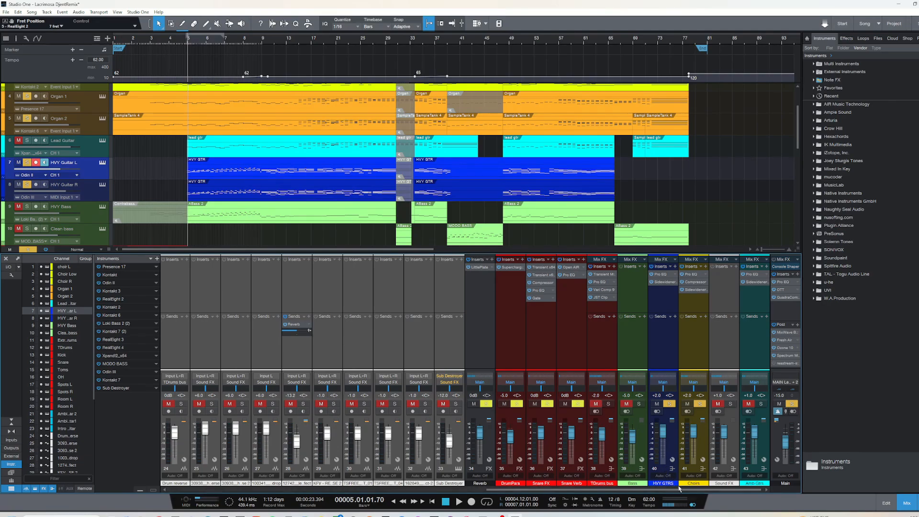
pyautogui.click(663, 275)
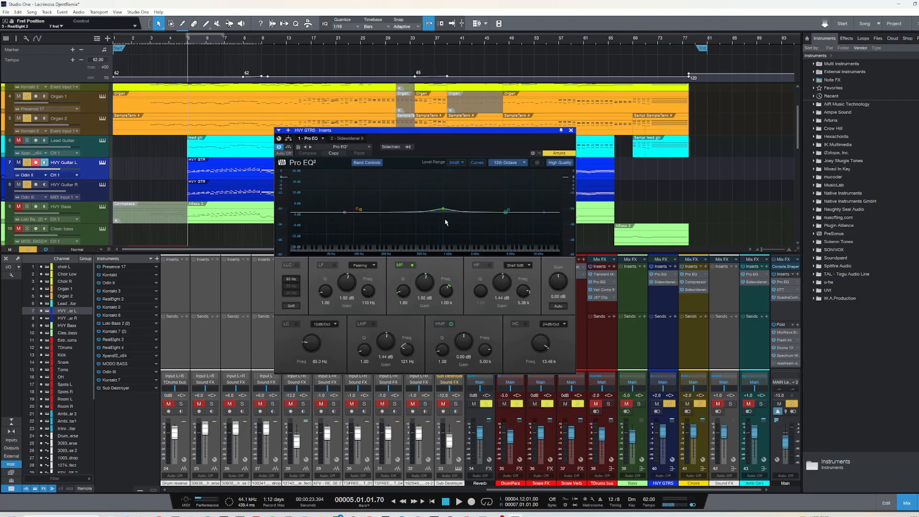
pyautogui.click(571, 130)
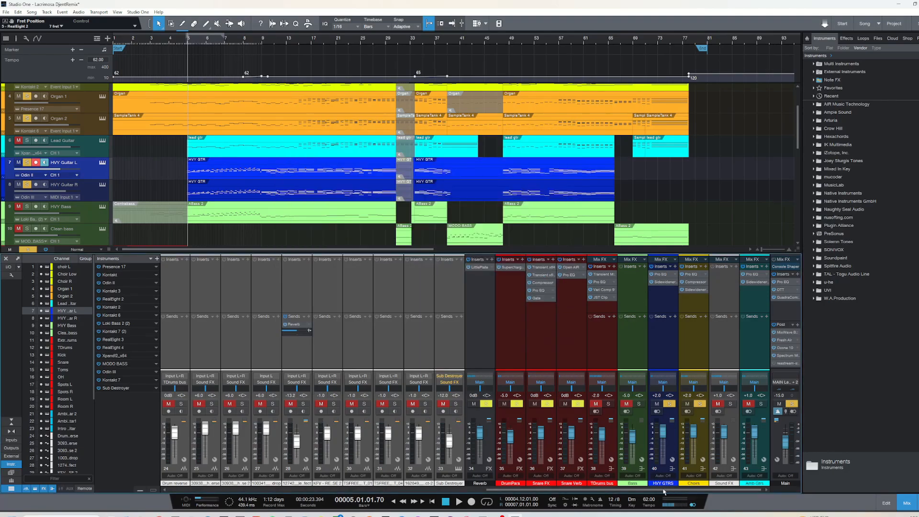
# Solo only HVY Guitar L, audition it from bar 5 while viewing its notes in the editor, and return to bar 5
pyautogui.moveTo(663, 491); pyautogui.dragTo(338, 490)
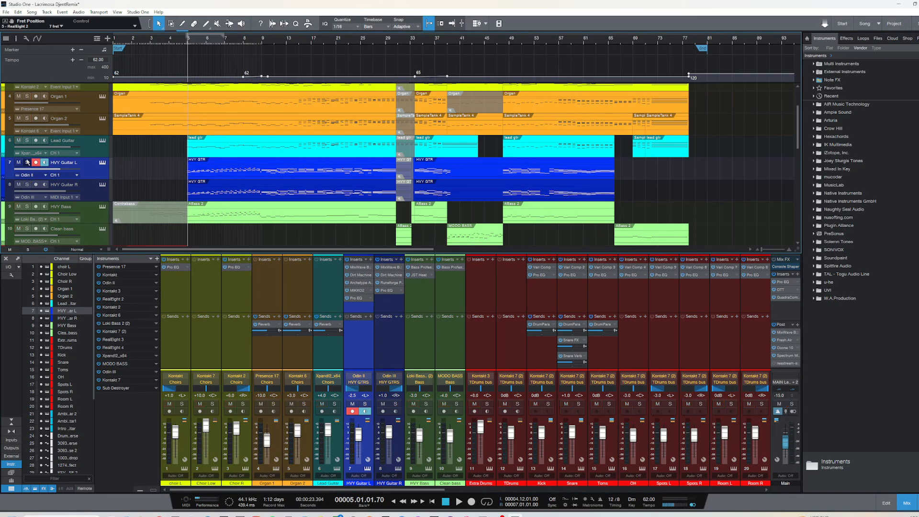
pyautogui.press('space')
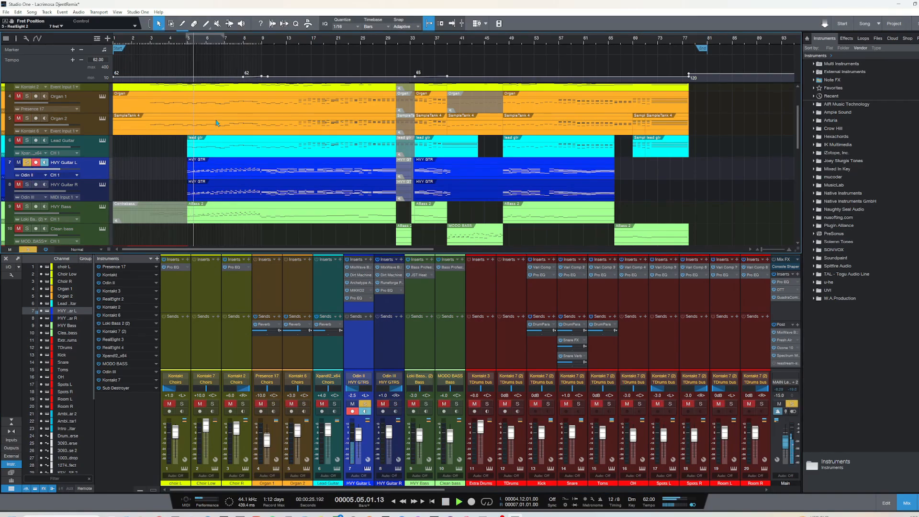
pyautogui.click(223, 176)
pyautogui.doubleClick(223, 177)
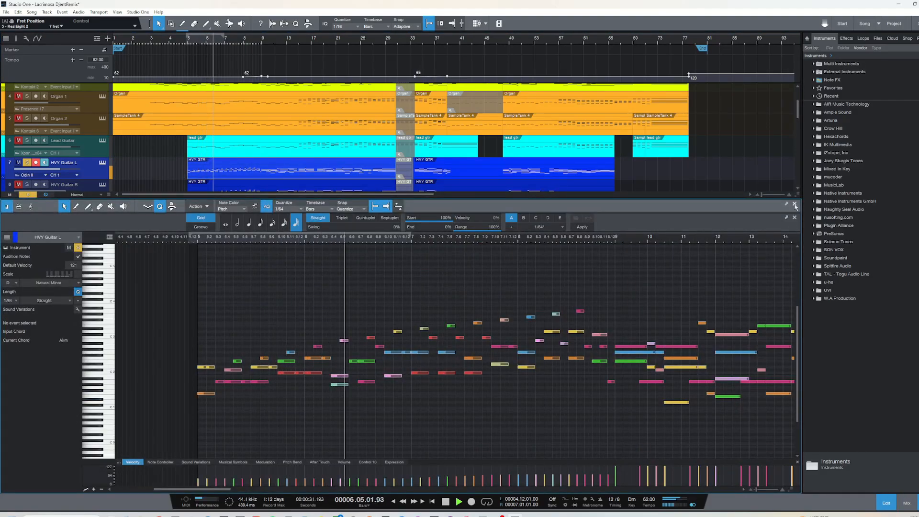
pyautogui.click(794, 204)
pyautogui.click(188, 46)
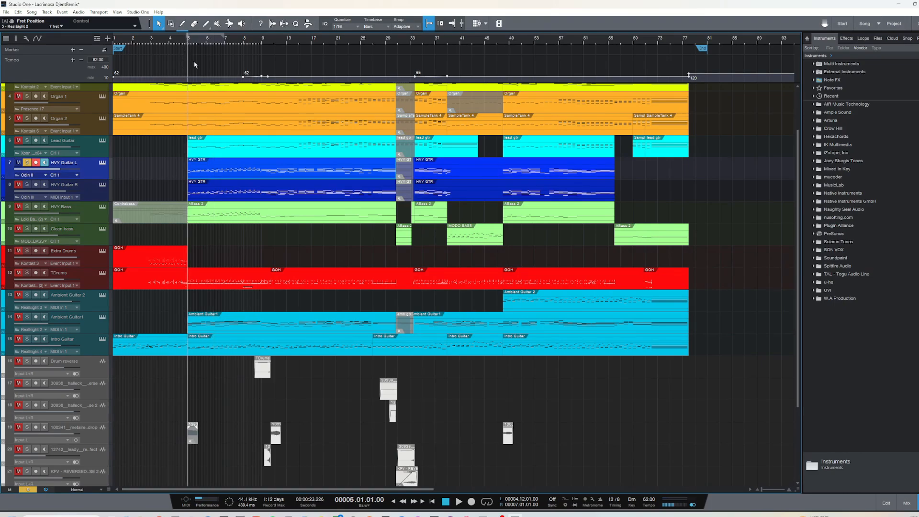
# Solo only HVY Guitar R and audition it from bar 5 while viewing its notes in the editor, closing the editor after
pyautogui.click(27, 184)
pyautogui.click(27, 163)
pyautogui.press('space')
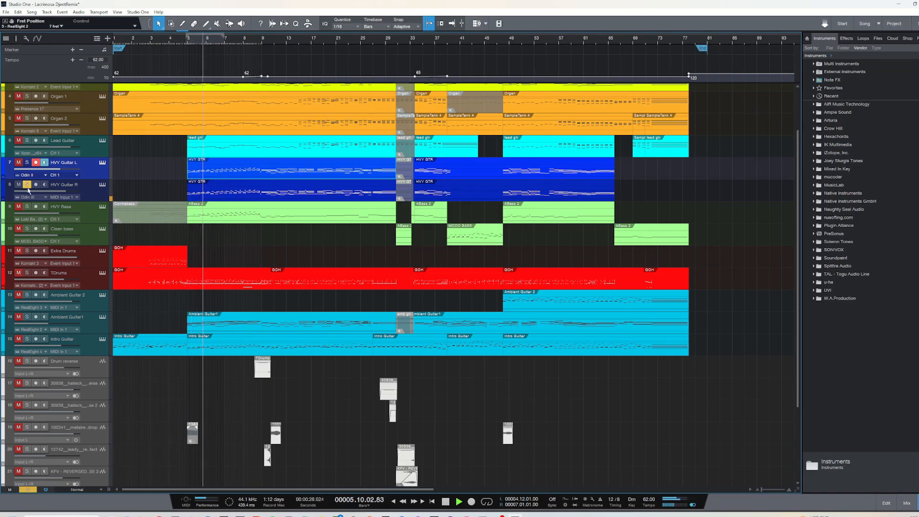
pyautogui.doubleClick(253, 184)
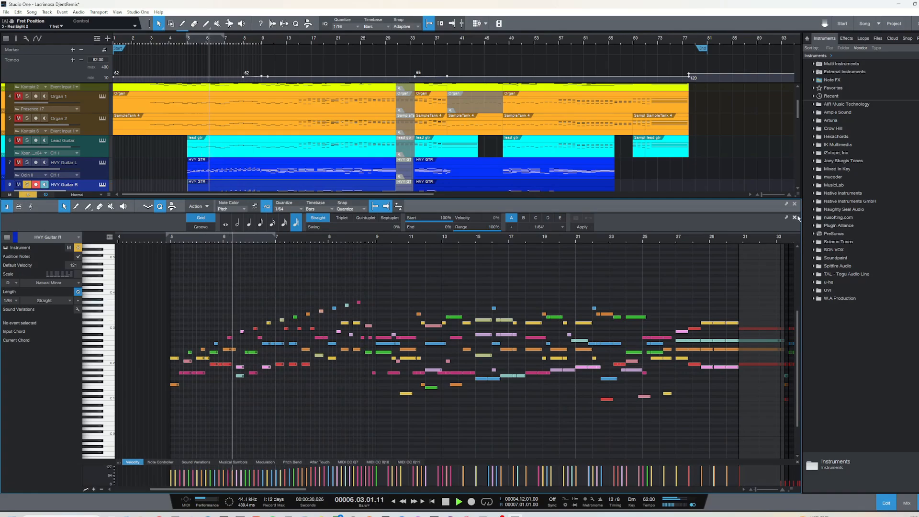
pyautogui.click(794, 204)
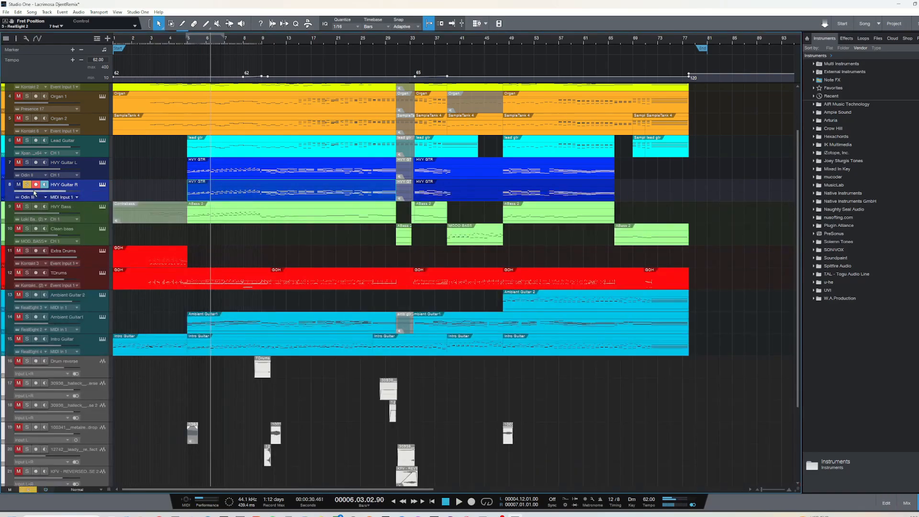
# Add HVY Guitar L to the solo and audition both heavy guitars together from bar 5
pyautogui.click(27, 163)
pyautogui.click(188, 41)
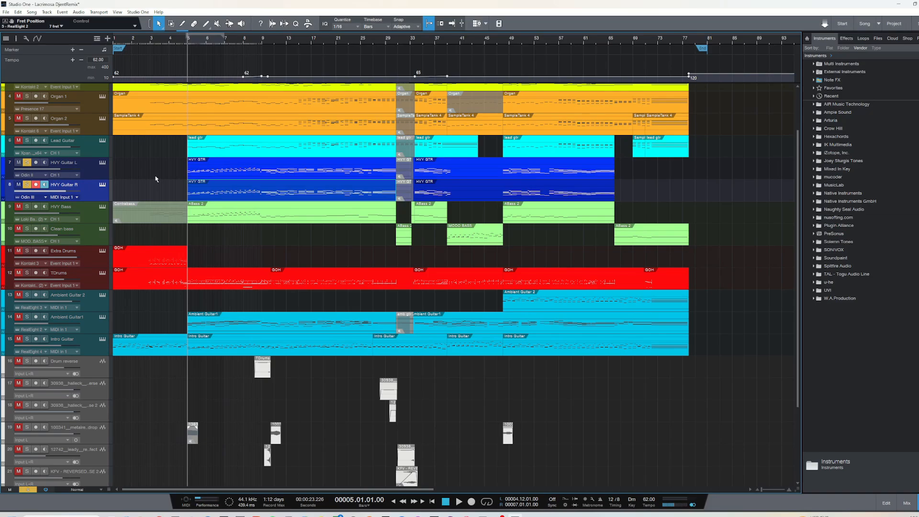
pyautogui.press('space')
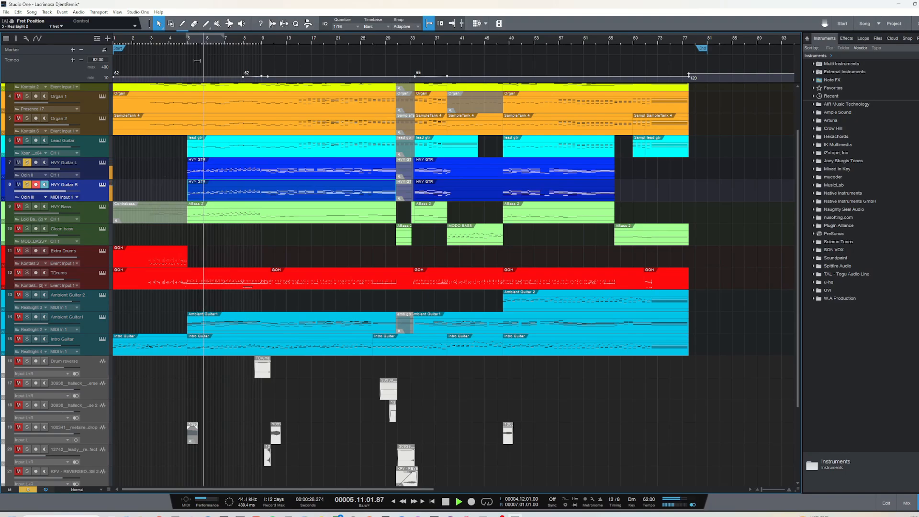
pyautogui.press('space')
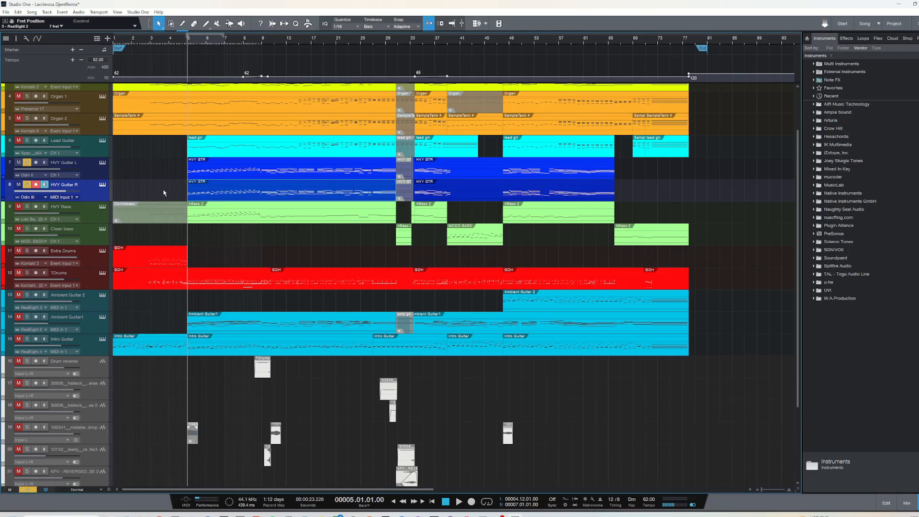
# Solo only HVY Bass and inspect its Loki Bass II instrument, closing the window
pyautogui.click(97, 220)
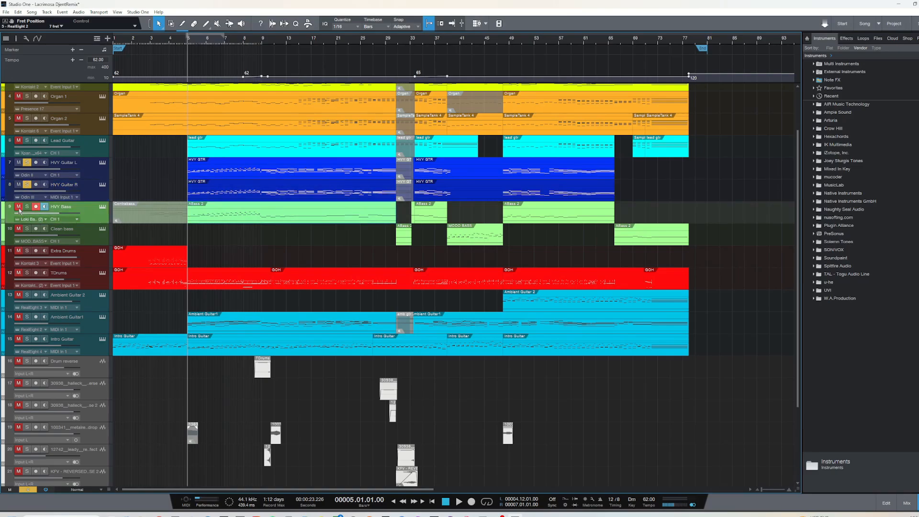
pyautogui.click(27, 206)
pyautogui.click(28, 162)
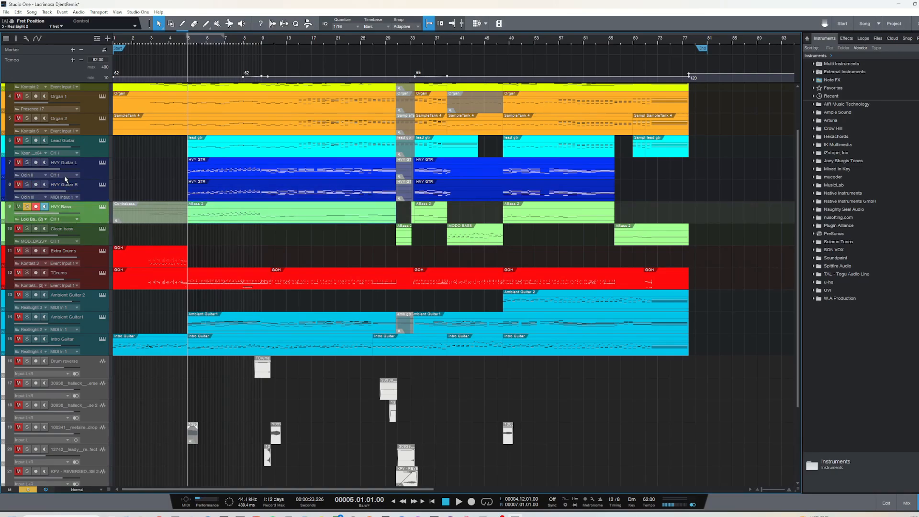
pyautogui.click(101, 206)
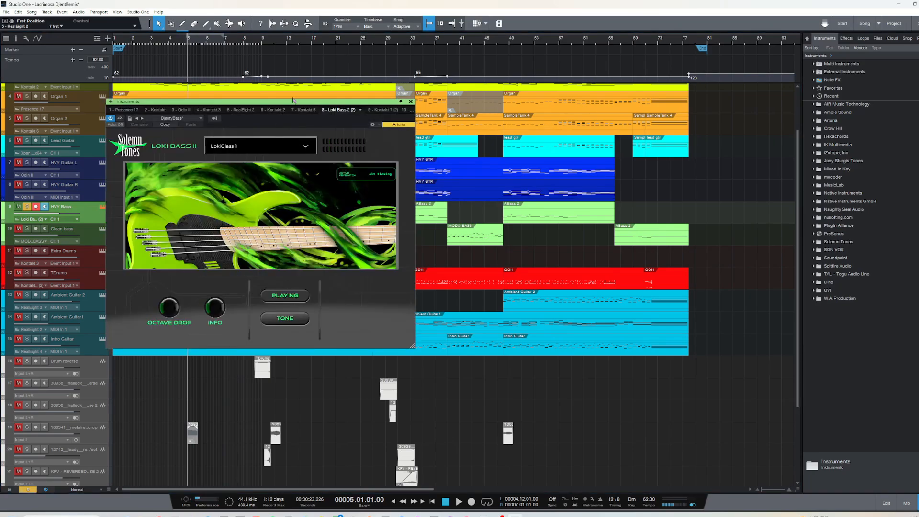
pyautogui.moveTo(288, 106); pyautogui.dragTo(329, 115)
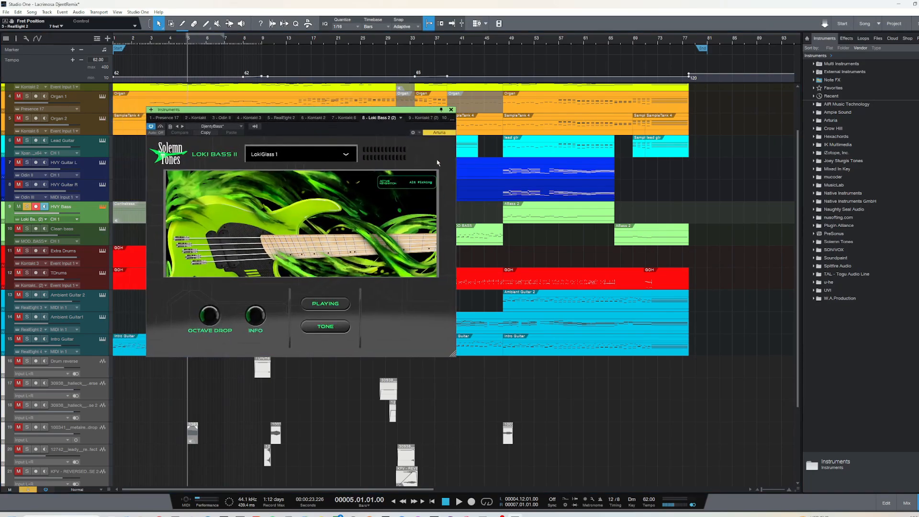
pyautogui.click(451, 109)
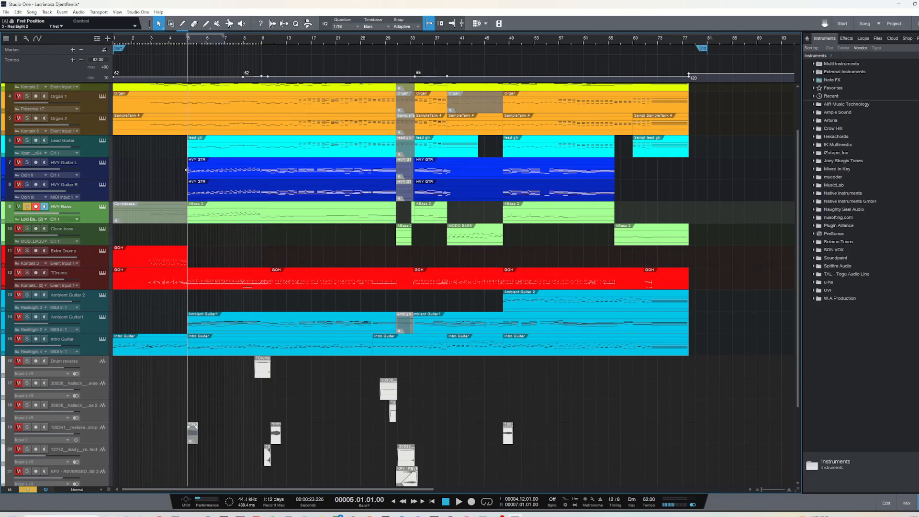
# Audition the soloed HVY Bass from bar 5 and show the mixer console
pyautogui.press('space')
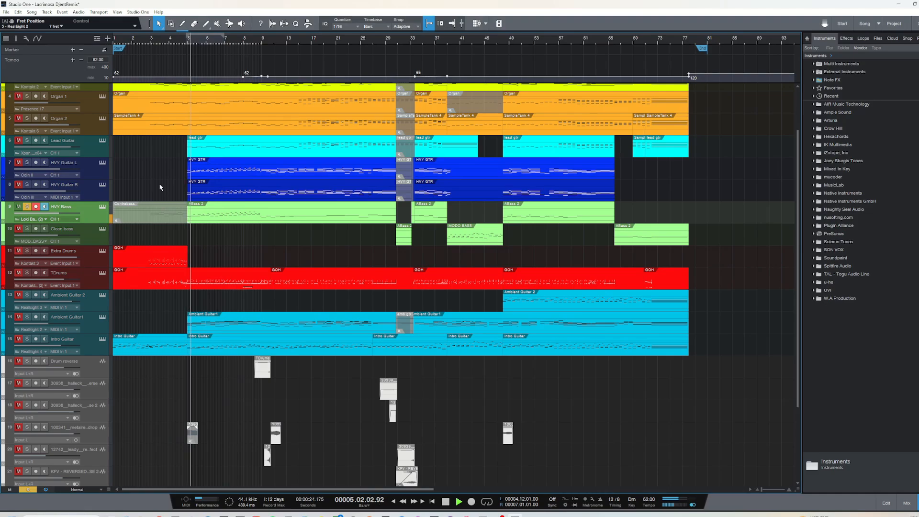
pyautogui.press('F3')
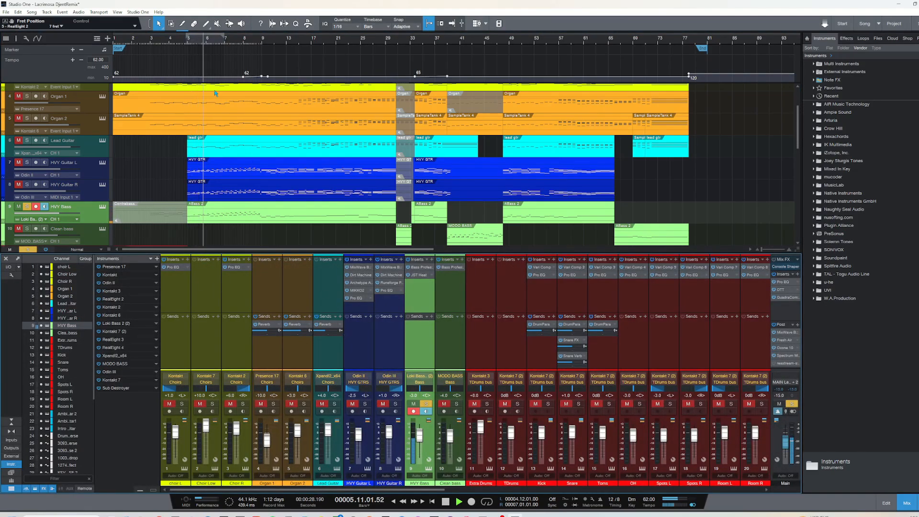
pyautogui.press('space')
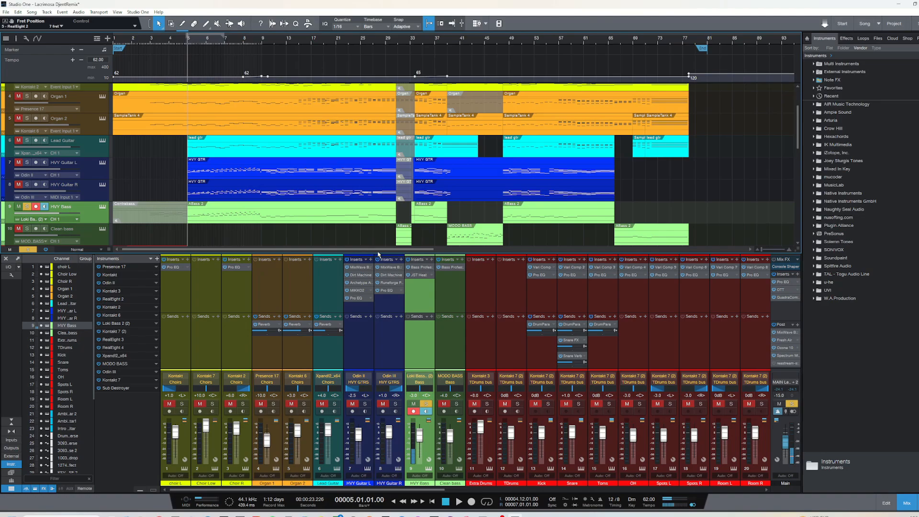
# Inspect the Bass Professor MK2 and JST Heat inserts on the HVY Bass channel, closing each window
pyautogui.click(419, 267)
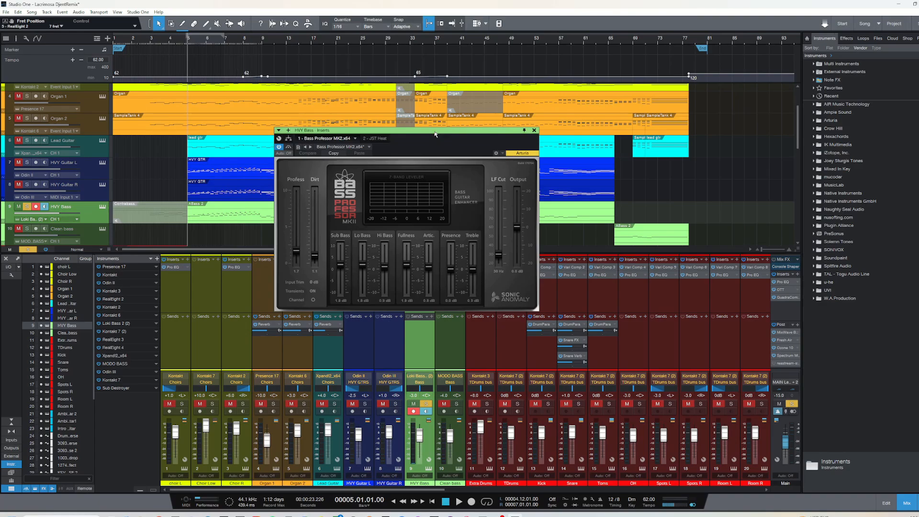
pyautogui.moveTo(434, 133); pyautogui.dragTo(444, 136)
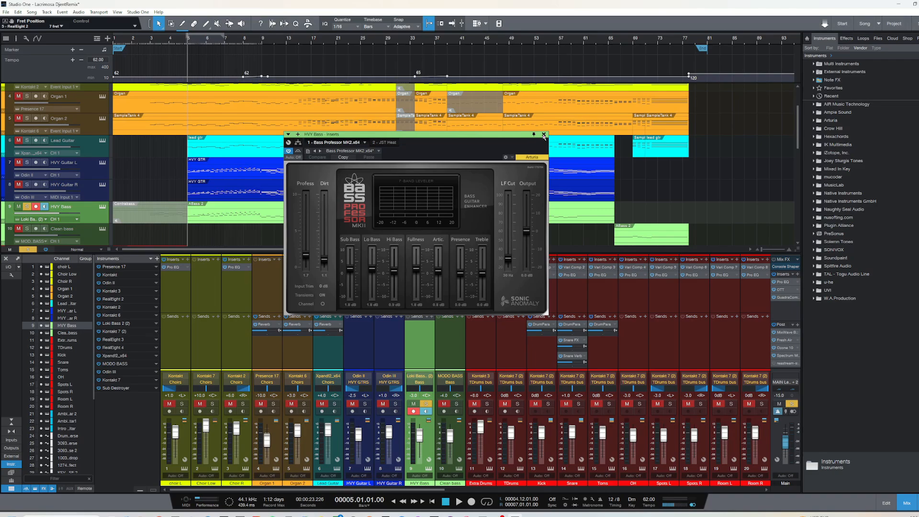
pyautogui.click(544, 135)
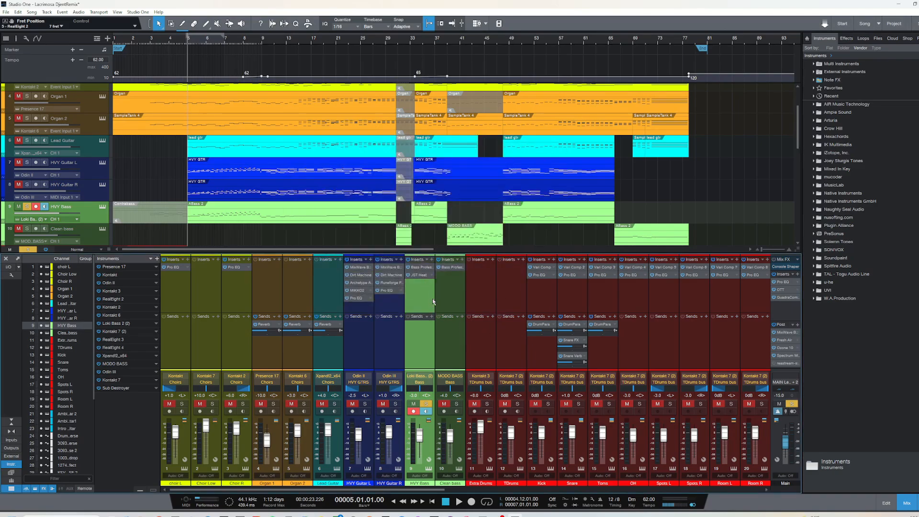
pyautogui.click(419, 274)
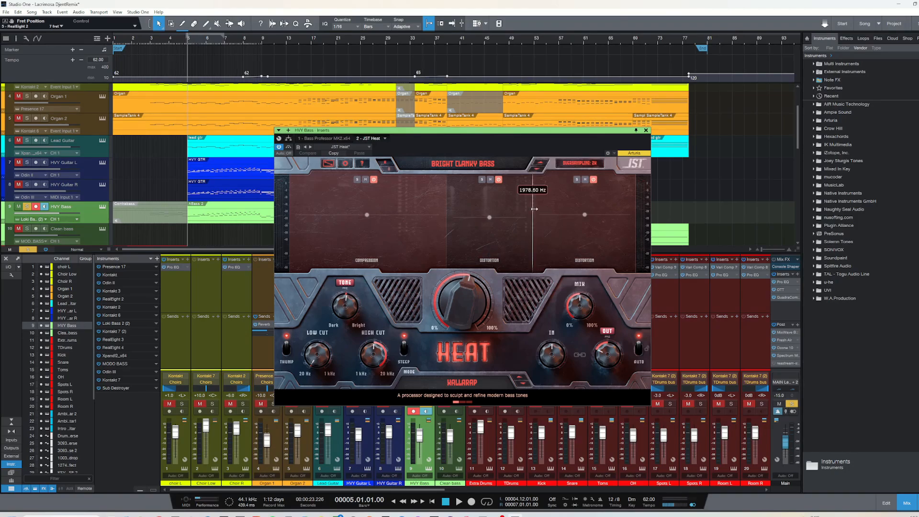
pyautogui.moveTo(498, 132); pyautogui.dragTo(481, 132)
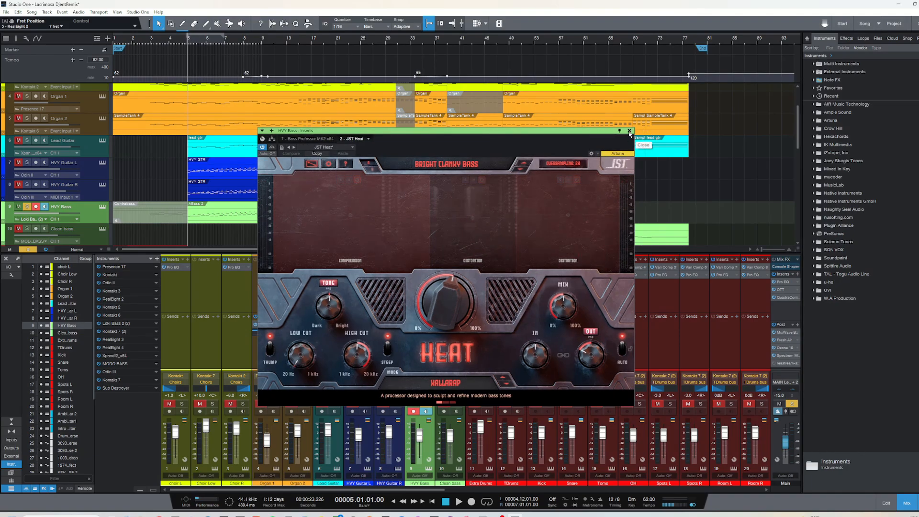
pyautogui.click(630, 131)
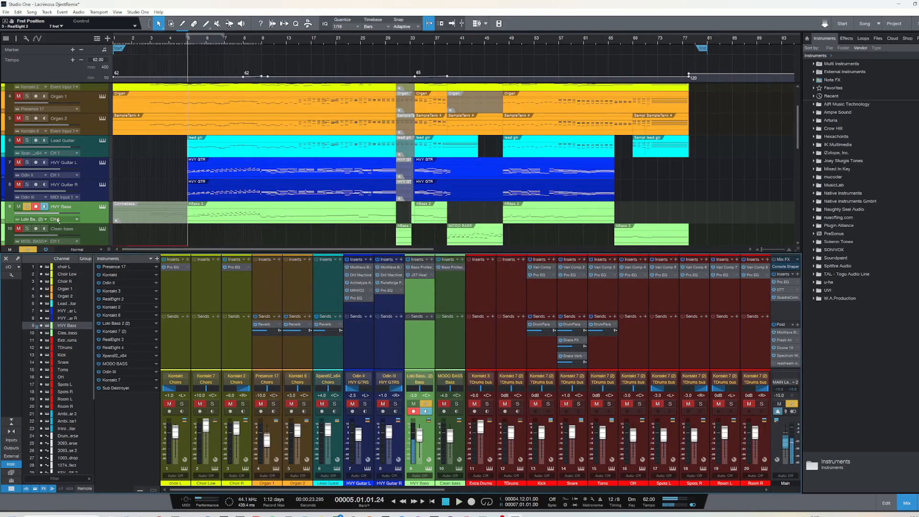
# Solo HVY Guitar R and HVY Guitar L along with HVY Bass and audition the three tracks from bar 5
pyautogui.click(27, 185)
pyautogui.click(27, 163)
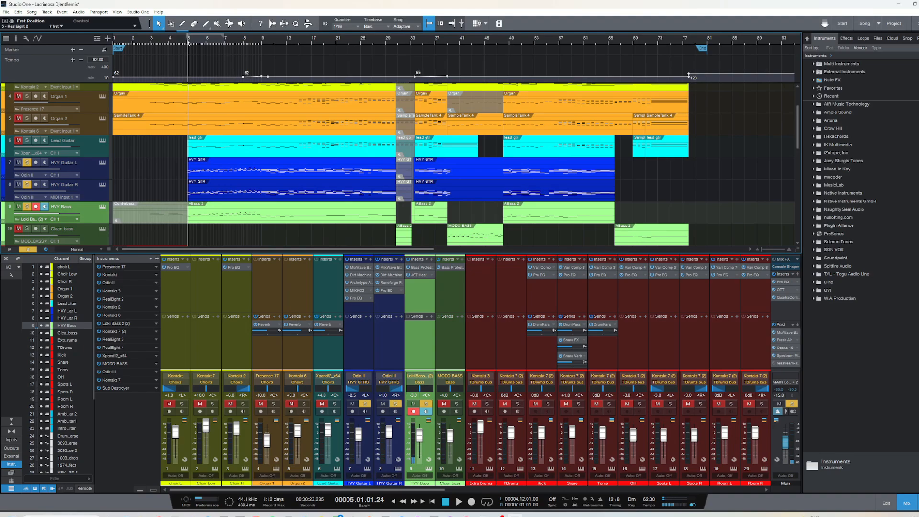
pyautogui.press('space')
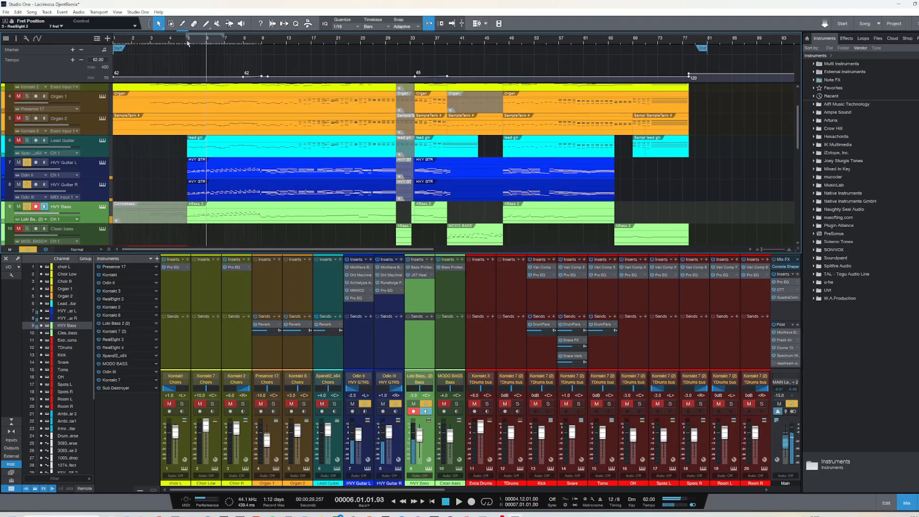
pyautogui.press('space')
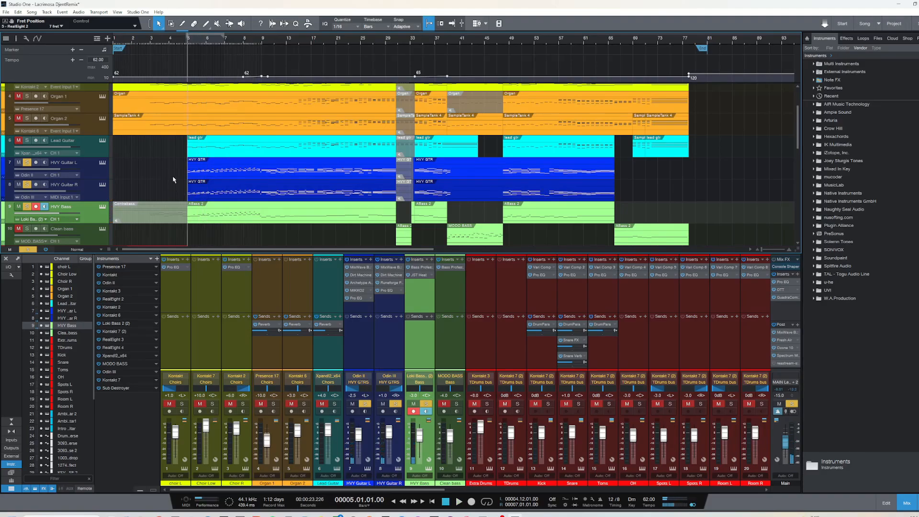
# Find the drum tracks and inspect the GojiraXixKit Kontakt instrument on Extra Drums, closing its window
pyautogui.scroll(-2, 174, 178)
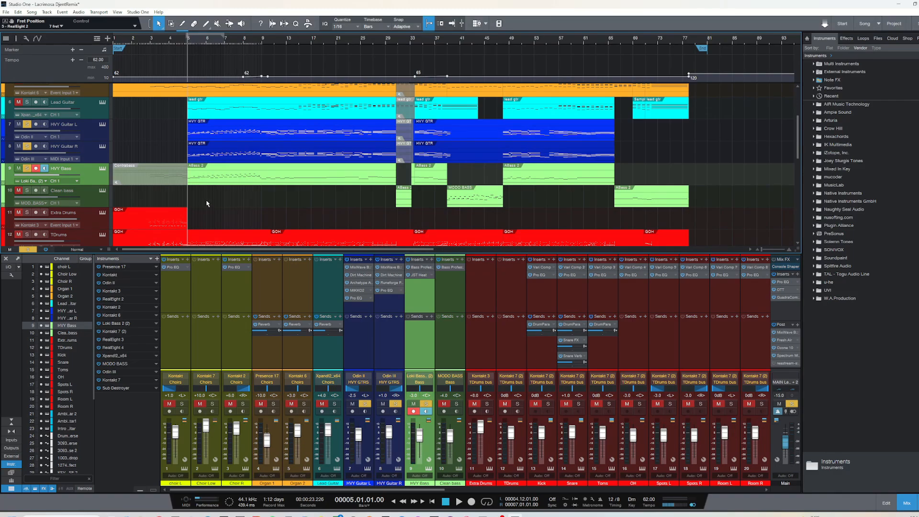
pyautogui.scroll(1, 206, 204)
pyautogui.scroll(2, 175, 166)
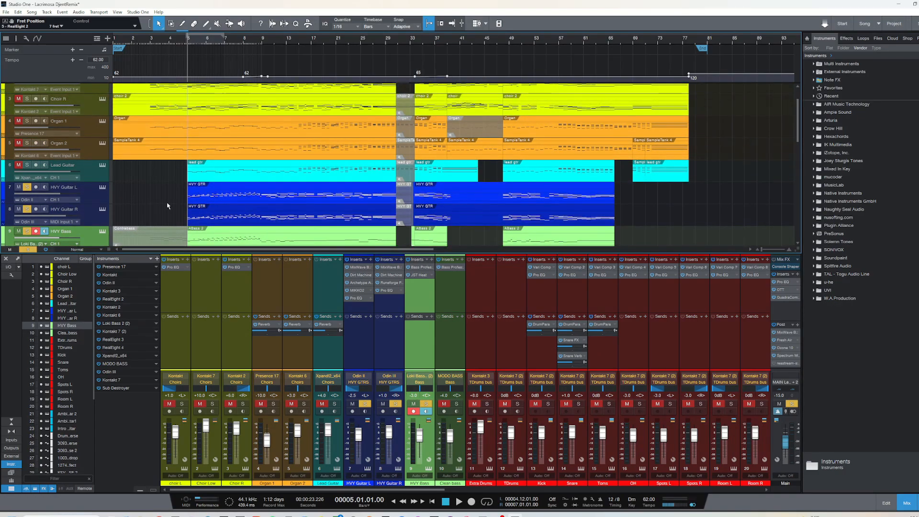
pyautogui.scroll(-4, 164, 202)
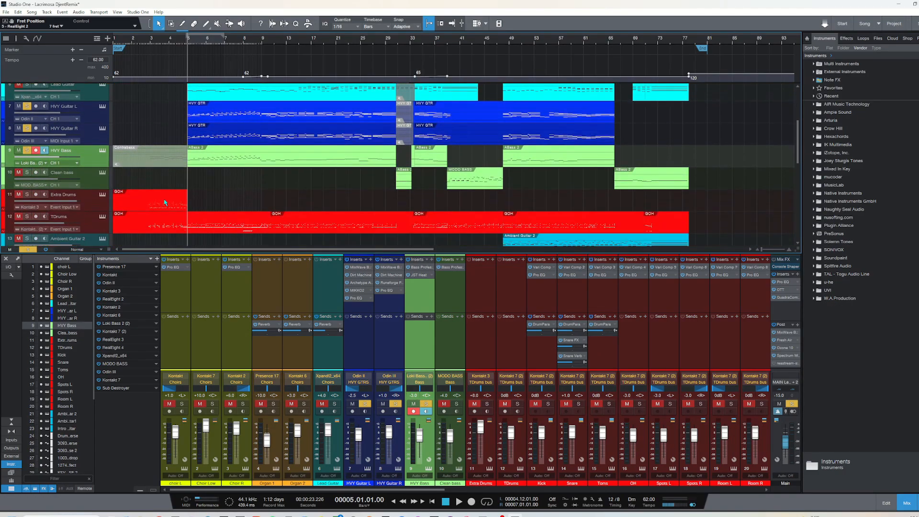
pyautogui.scroll(-3, 169, 181)
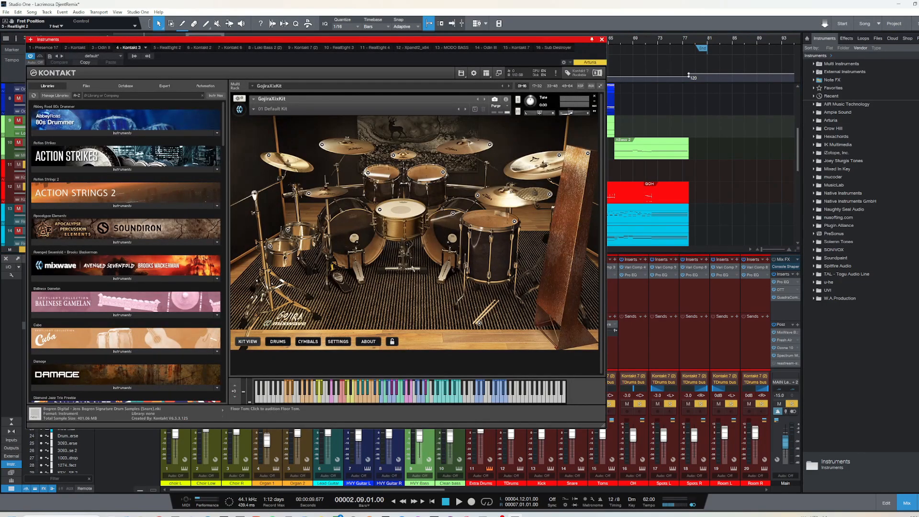
pyautogui.click(601, 39)
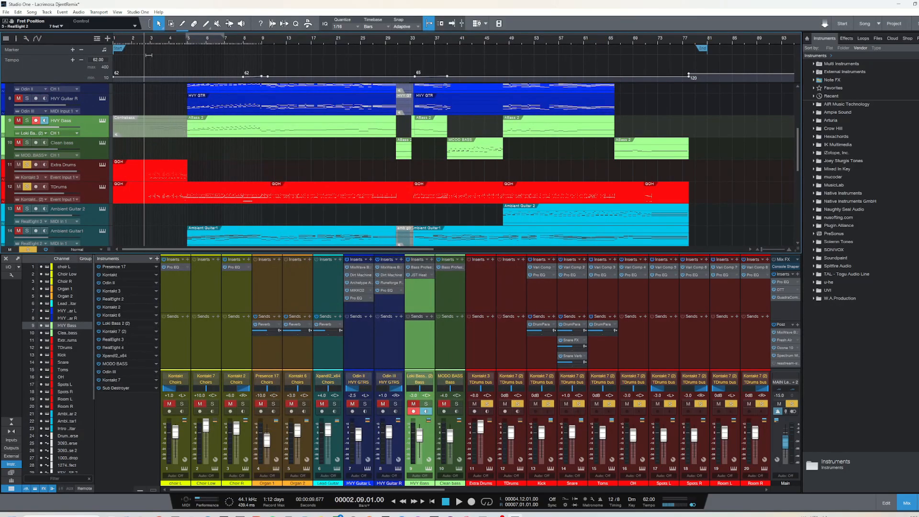
# Audition Extra Drums without TDrums, and solo both drum tracks to hear them together from bar 3
pyautogui.click(27, 187)
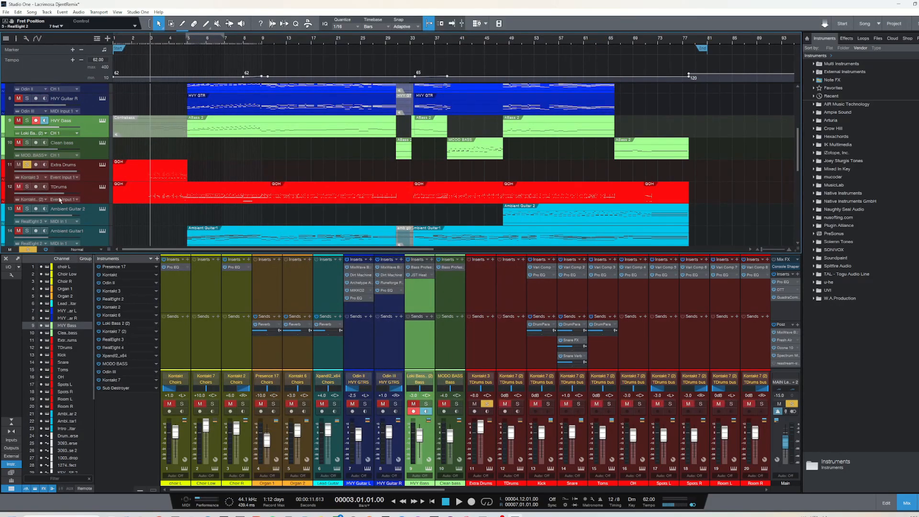
pyautogui.press('space')
pyautogui.click(27, 187)
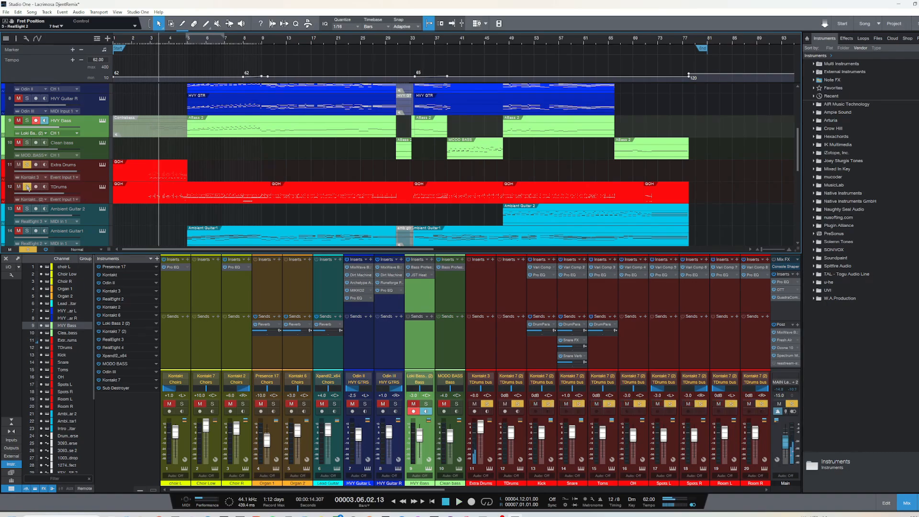
pyautogui.click(151, 44)
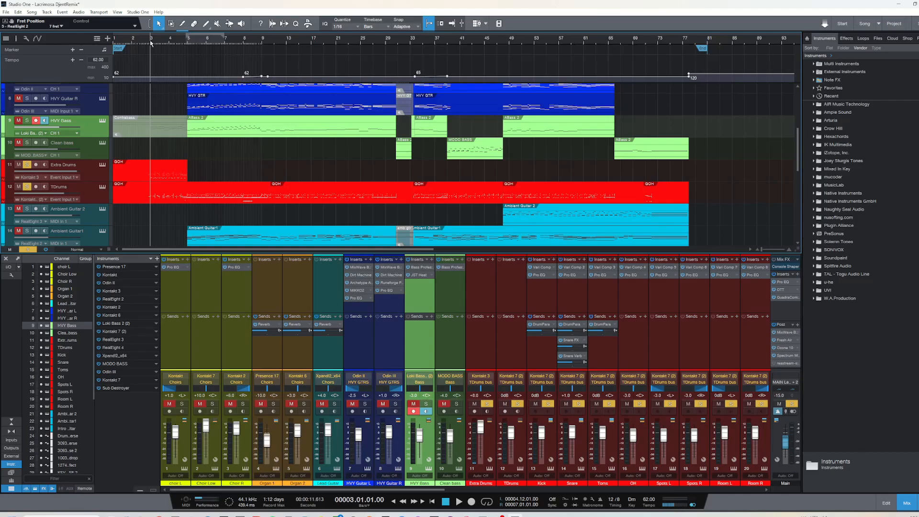
pyautogui.press('space')
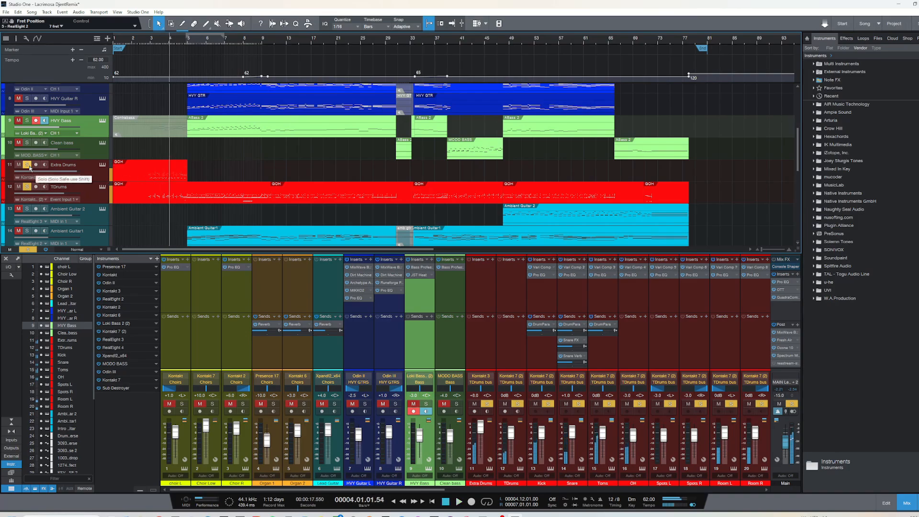
# Keep only TDrums soloed, return to bar 3, and open its Trivium Drums Kontakt instrument for inspection
pyautogui.click(27, 164)
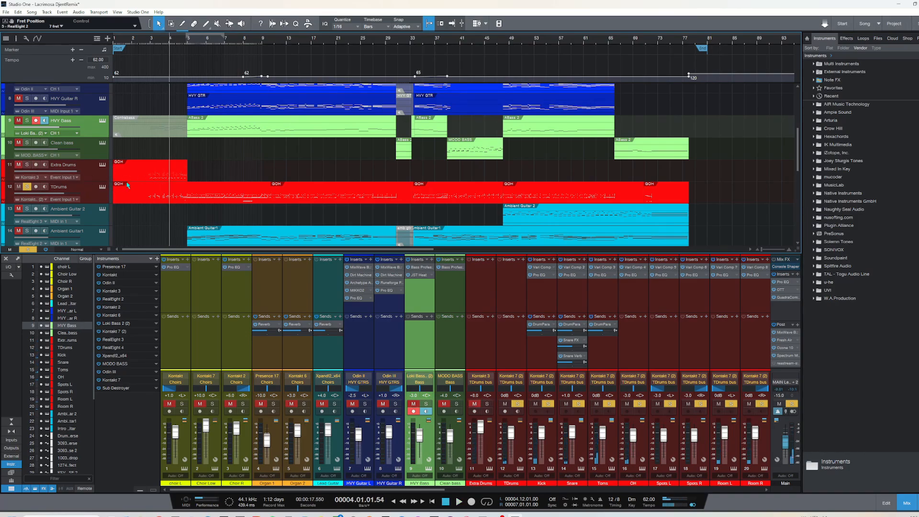
pyautogui.click(152, 41)
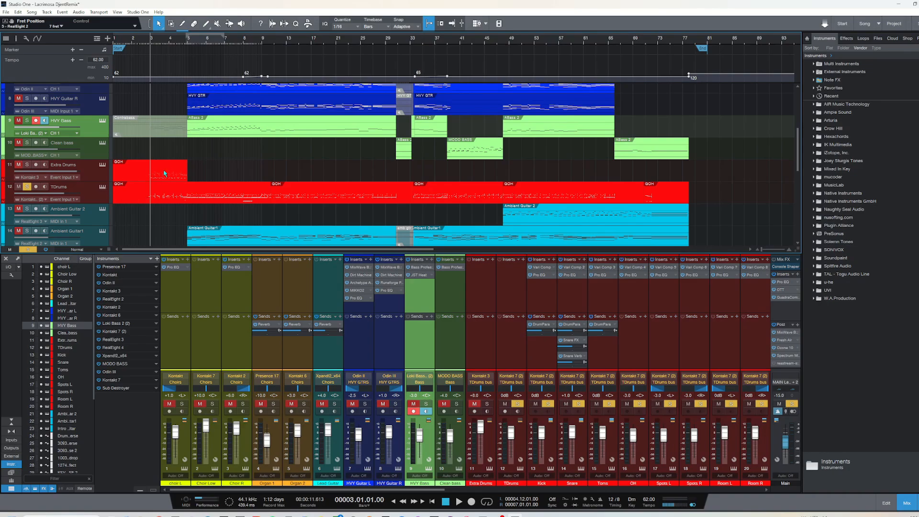
pyautogui.click(103, 187)
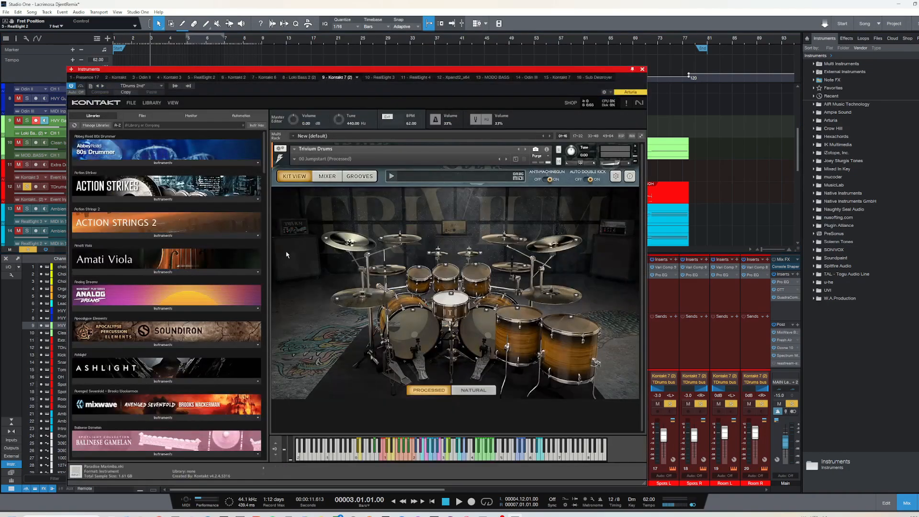
pyautogui.moveTo(453, 99); pyautogui.dragTo(568, 62)
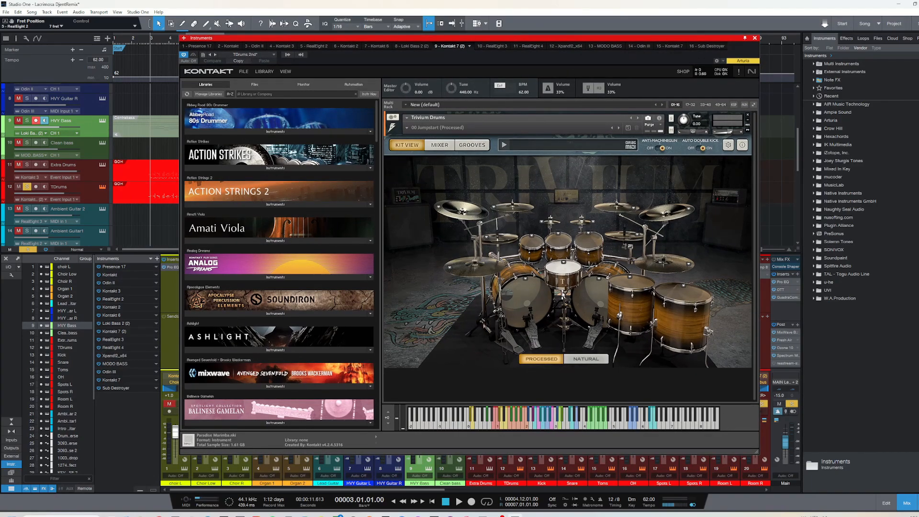
# Audition the snare, rack toms, floor tom and kick in the Trivium Drums kit view, and close the instrument window
pyautogui.click(559, 272)
pyautogui.click(535, 244)
pyautogui.click(589, 244)
pyautogui.click(674, 294)
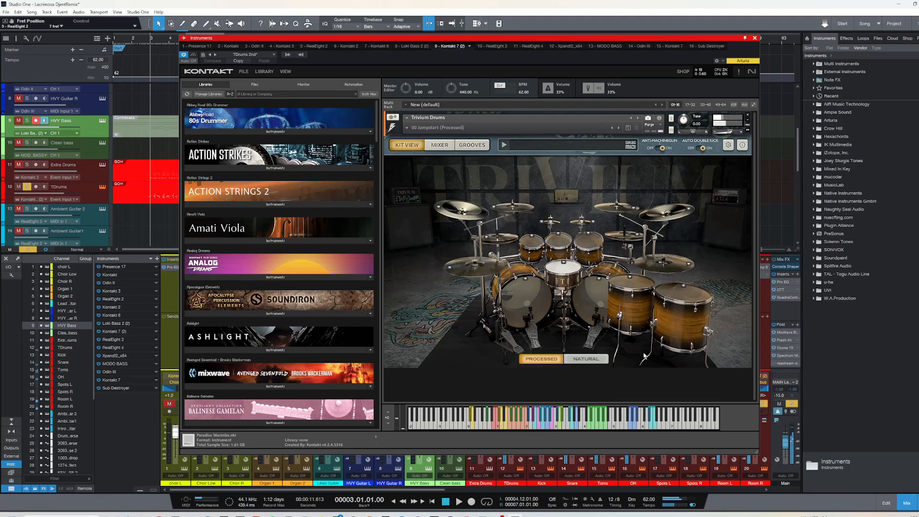
pyautogui.click(592, 306)
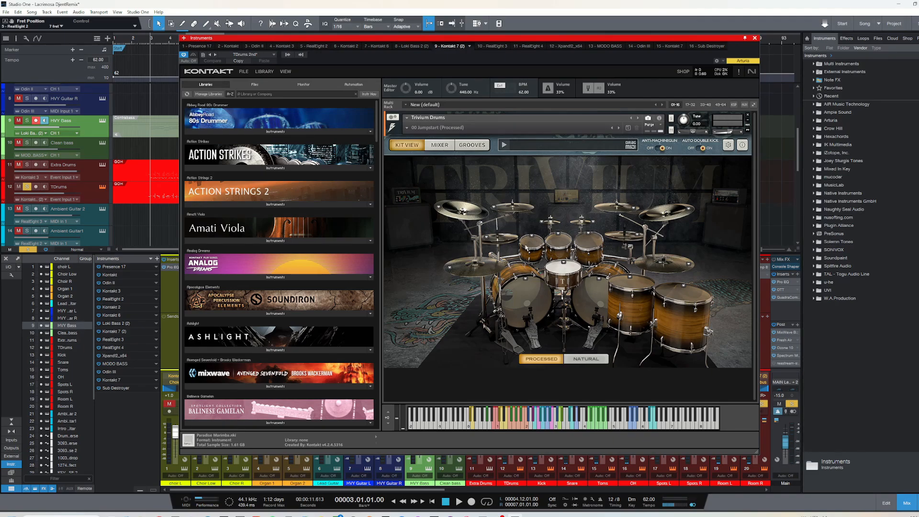
pyautogui.moveTo(733, 41); pyautogui.dragTo(716, 41)
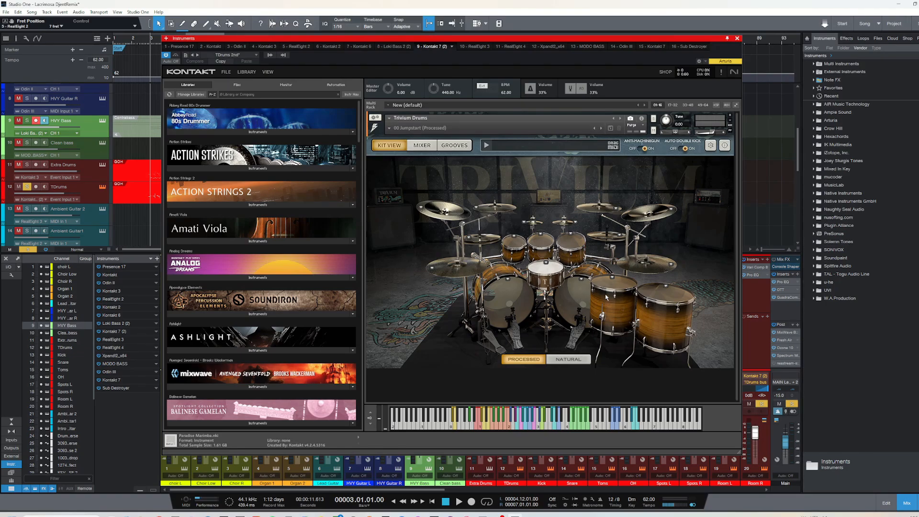
pyautogui.click(738, 39)
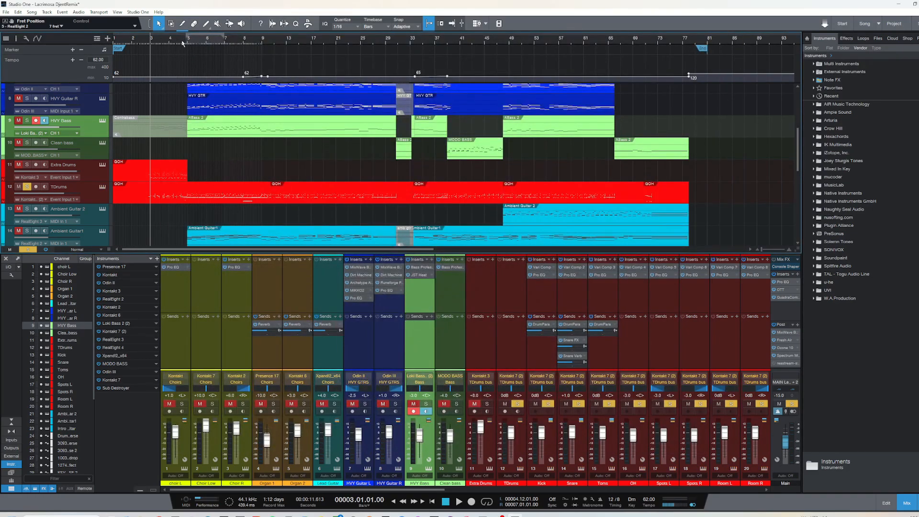
# Open the first TDrums part in the note editor, clear all solos, and play the full mix from bar 3
pyautogui.click(172, 44)
pyautogui.click(165, 190)
pyautogui.doubleClick(165, 190)
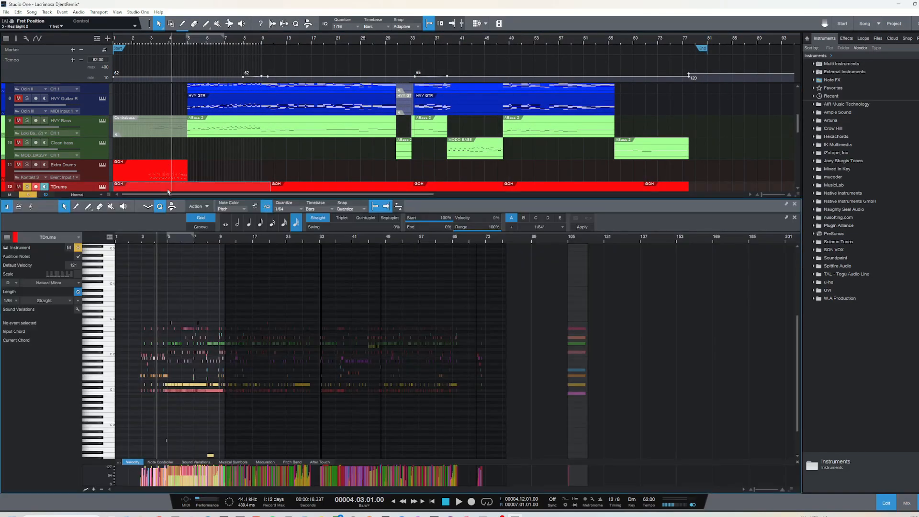
pyautogui.click(143, 239)
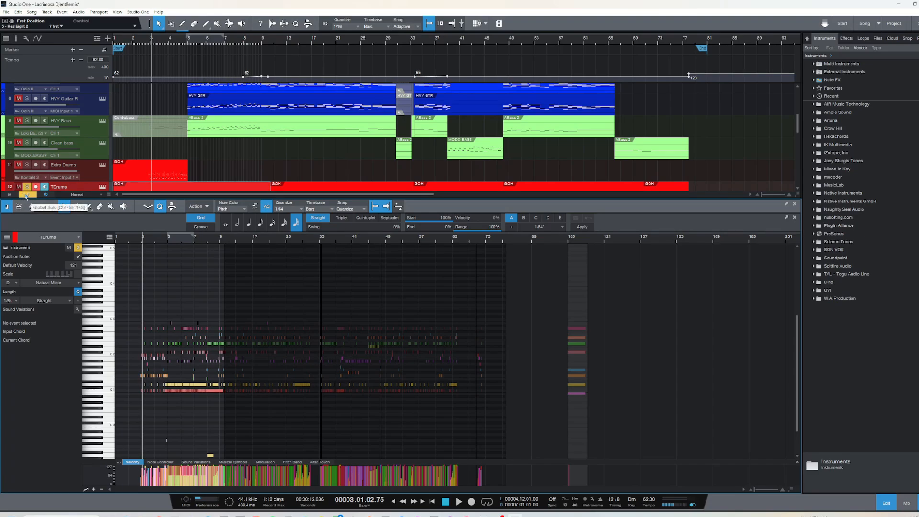
pyautogui.click(25, 195)
pyautogui.press('space')
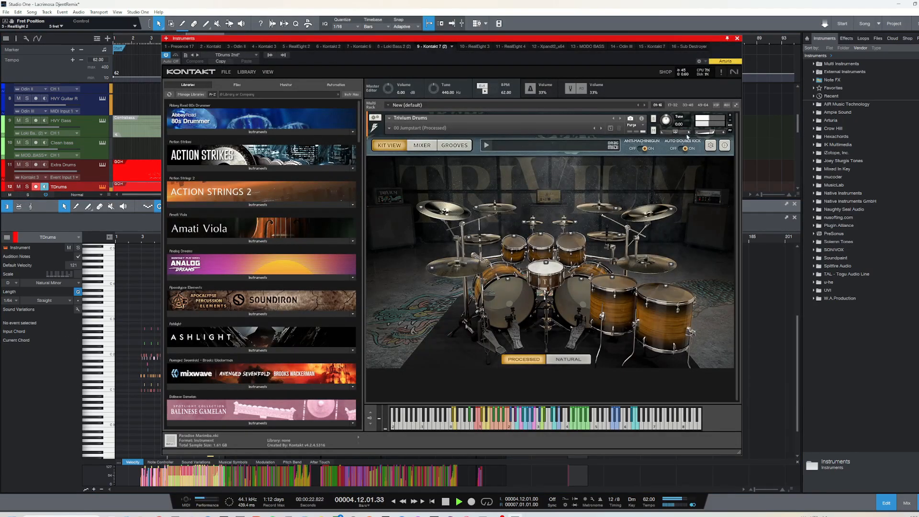
# Close the Trivium Drums window and bring back the mixer's drum channels, with the playback position at bar 5
pyautogui.click(737, 38)
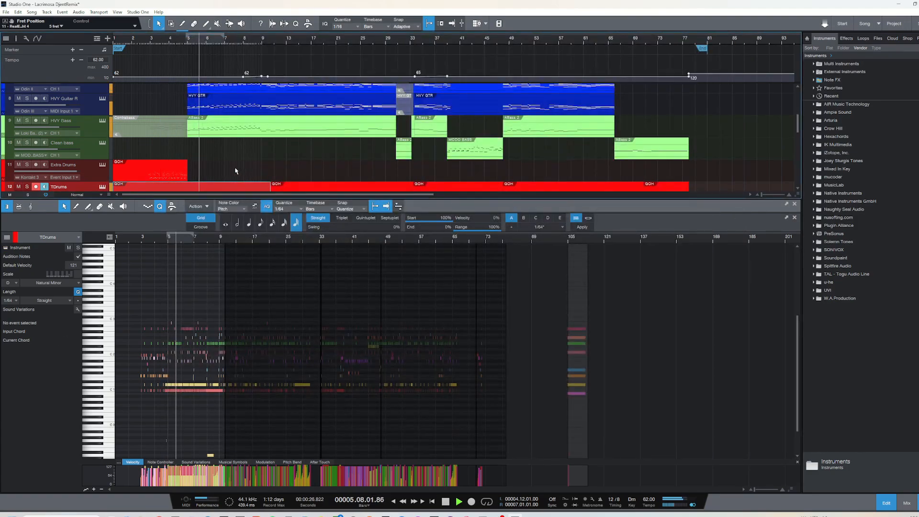
pyautogui.scroll(-2, 237, 168)
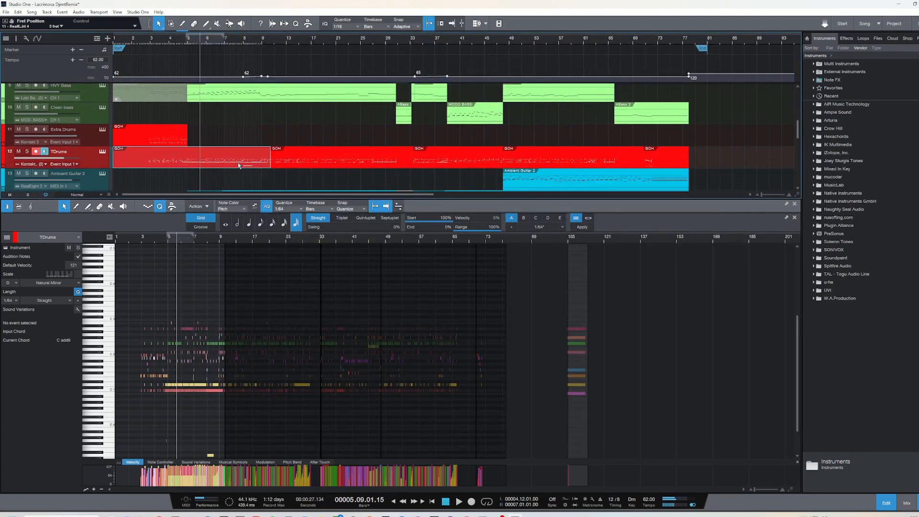
pyautogui.press('F3')
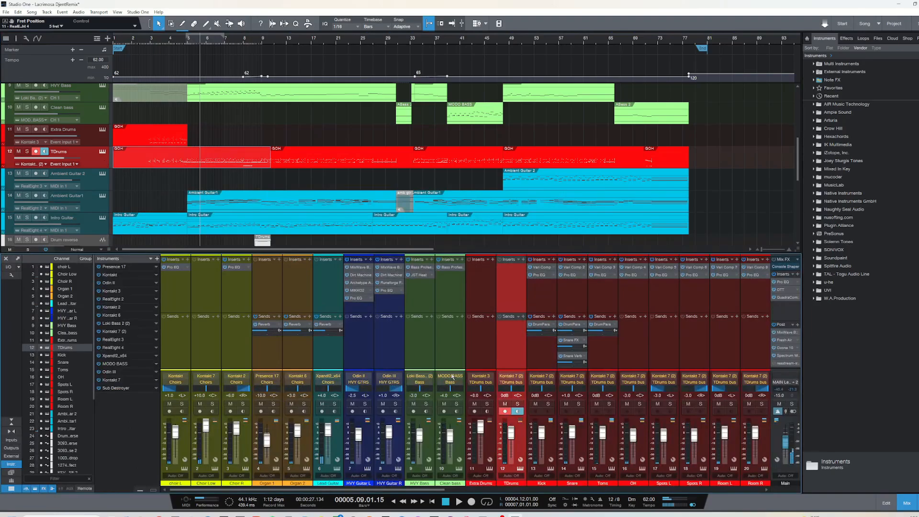
pyautogui.moveTo(432, 488); pyautogui.dragTo(499, 487)
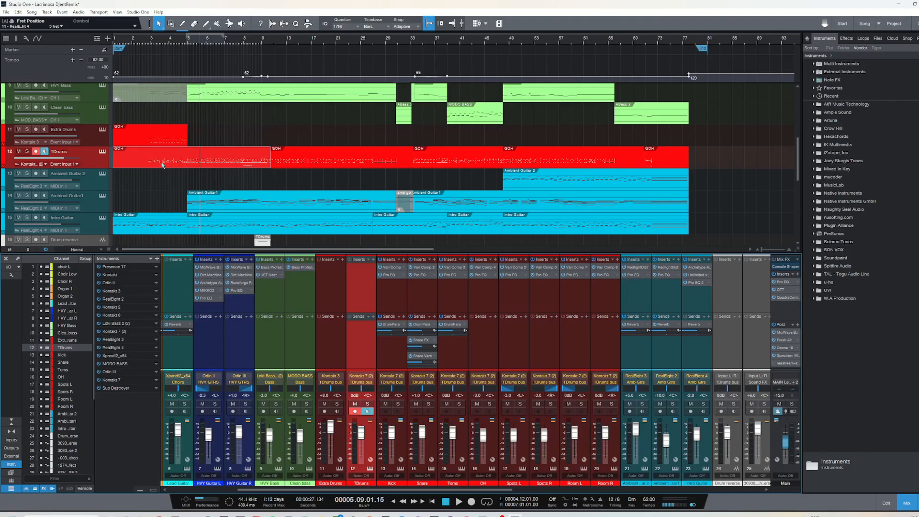
pyautogui.click(188, 43)
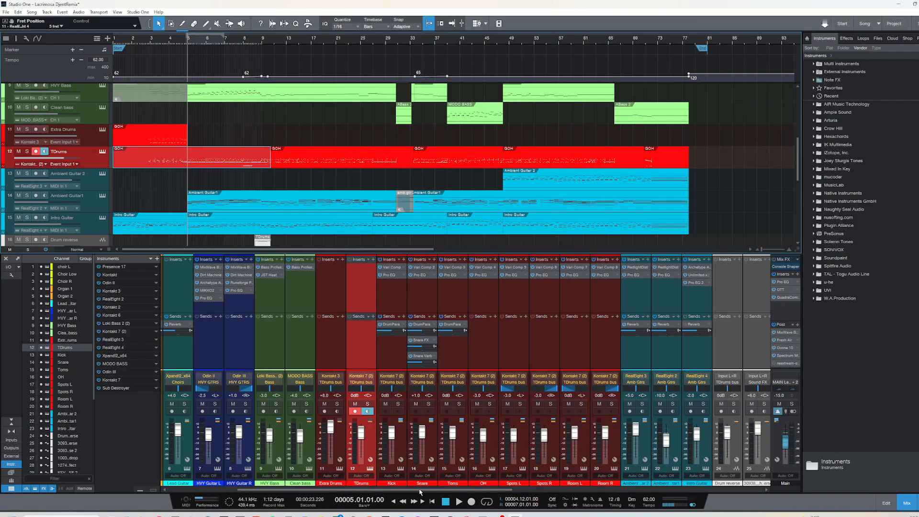
# Inspect the Vari Comp and Pro EQ inserts on the Snare channel, closing each window
pyautogui.moveTo(423, 491); pyautogui.dragTo(449, 493)
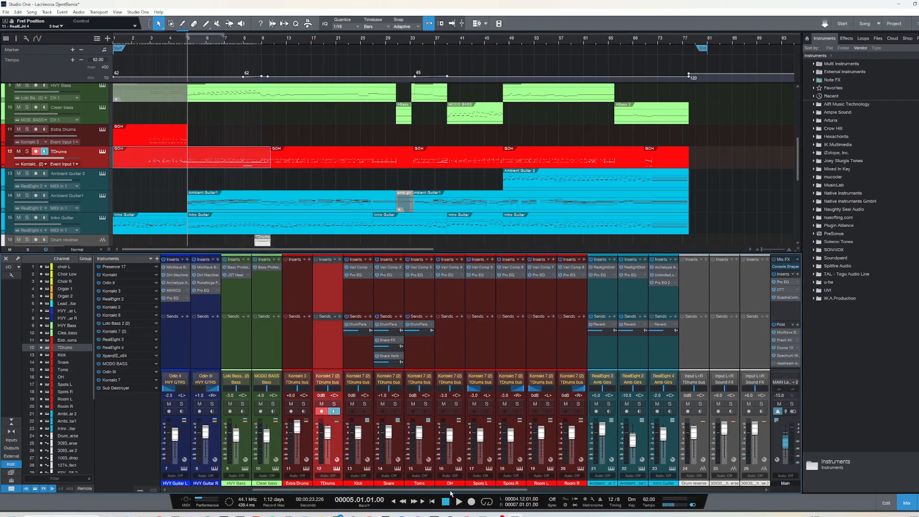
pyautogui.click(391, 268)
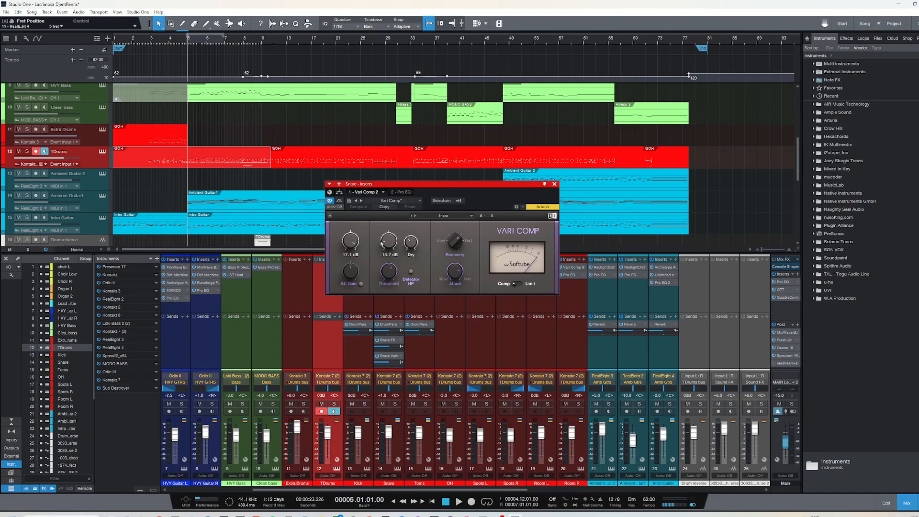
pyautogui.moveTo(436, 183); pyautogui.dragTo(425, 178)
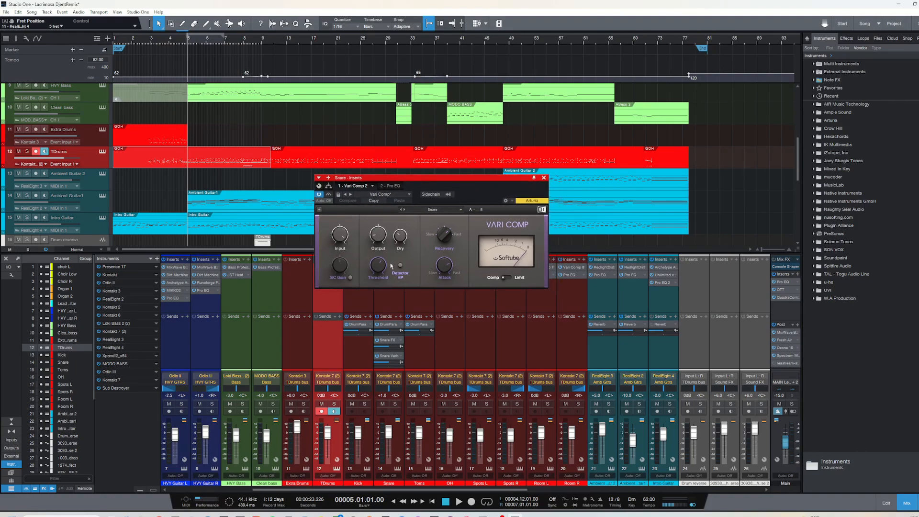
pyautogui.click(544, 177)
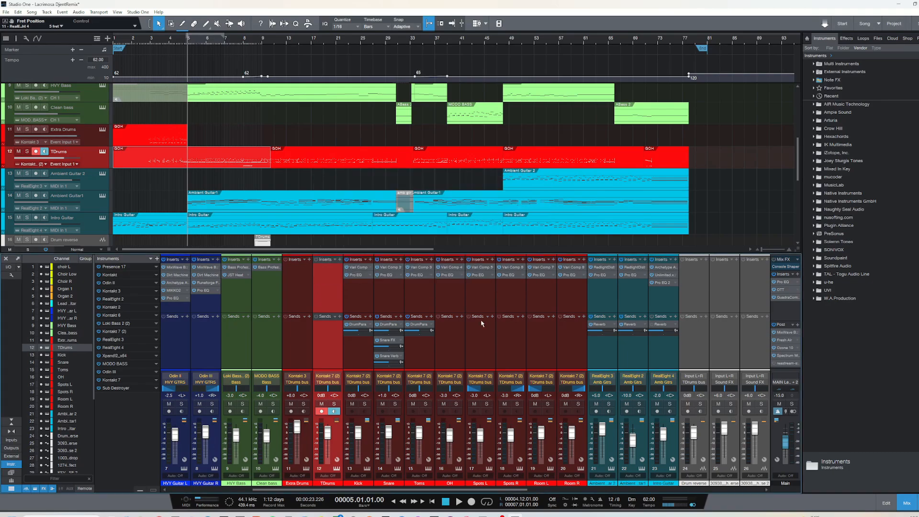
pyautogui.click(386, 276)
pyautogui.click(570, 131)
# Inspect the Supercharger GT insert on the DrumPara effects channel and return to the individual drum channels
pyautogui.hscroll(10, 525, 481)
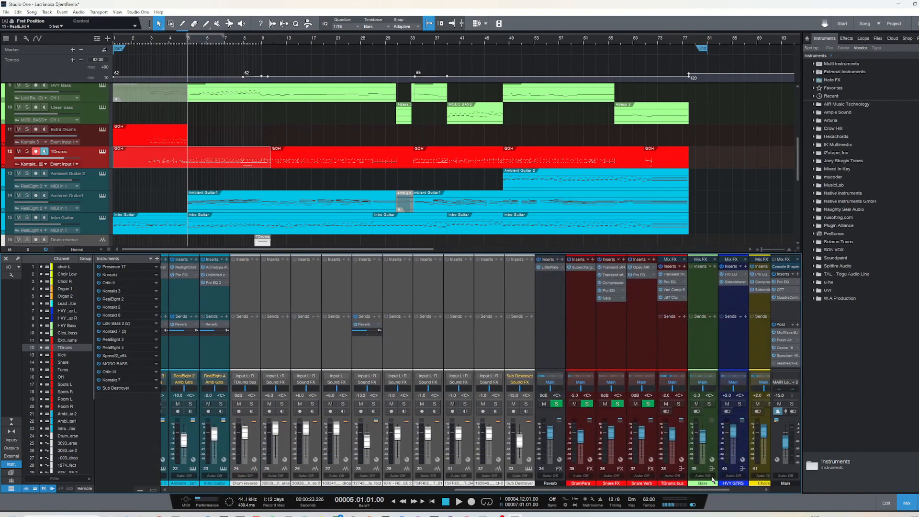
pyautogui.click(582, 267)
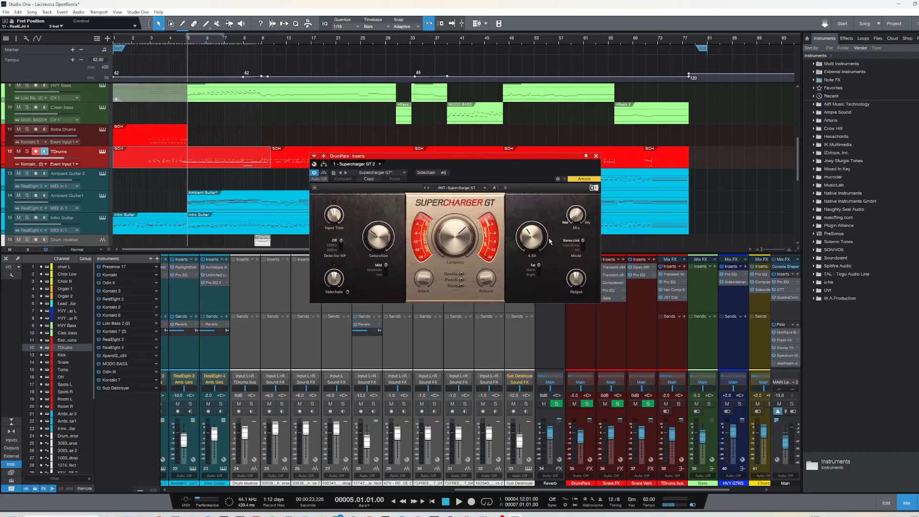
pyautogui.click(595, 156)
pyautogui.moveTo(566, 486); pyautogui.dragTo(387, 491)
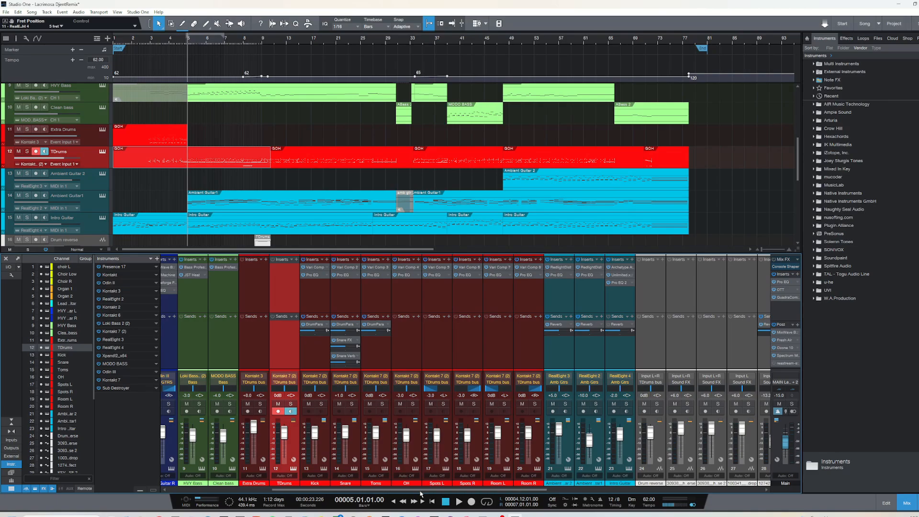
# Inspect the Open AIR reverb and Pro EQ inserts on the Snare Verb channel, closing each window
pyautogui.moveTo(421, 492); pyautogui.dragTo(635, 491)
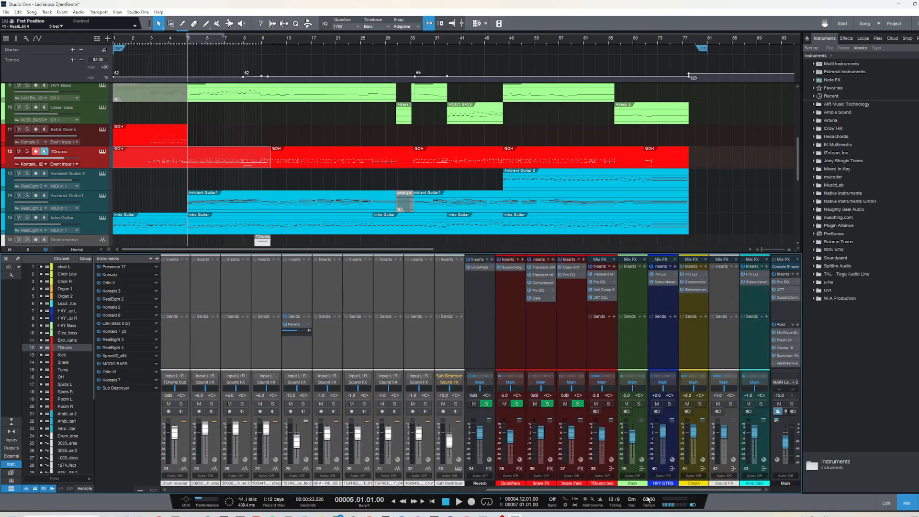
pyautogui.click(570, 267)
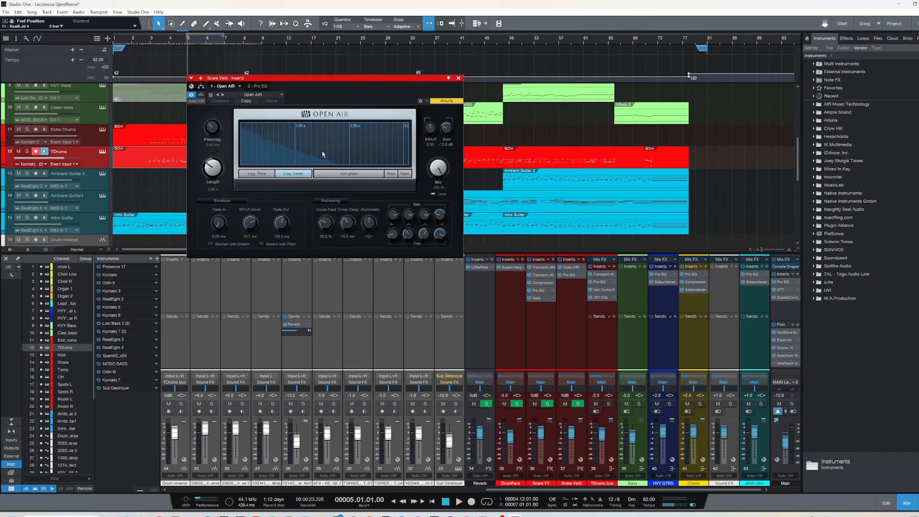
pyautogui.moveTo(335, 79); pyautogui.dragTo(349, 96)
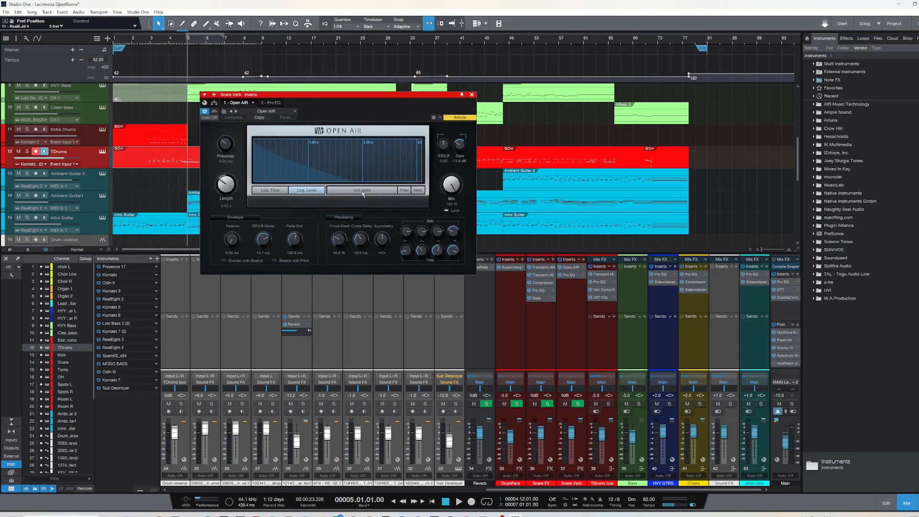
pyautogui.click(472, 94)
pyautogui.click(569, 275)
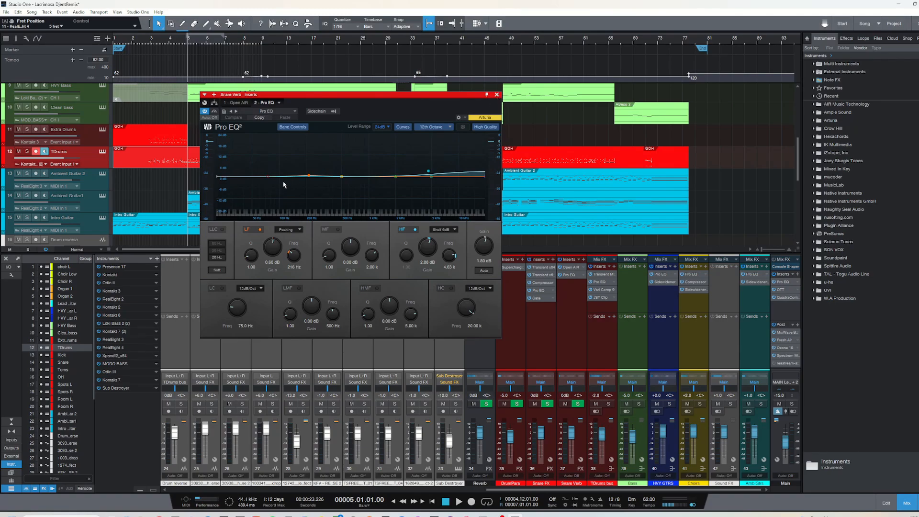
pyautogui.click(496, 94)
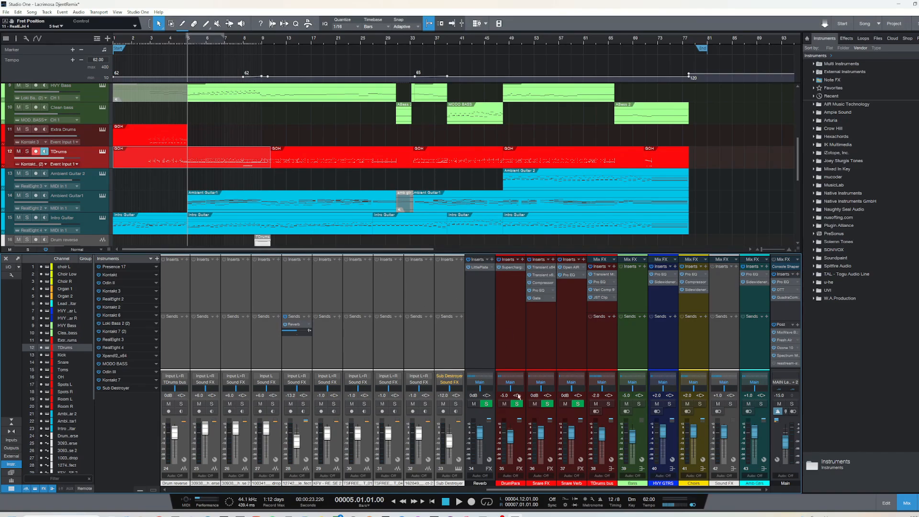
# Replace the TDrums solo with a solo on the Snare mixer channel and audition it from bar 5
pyautogui.click(27, 151)
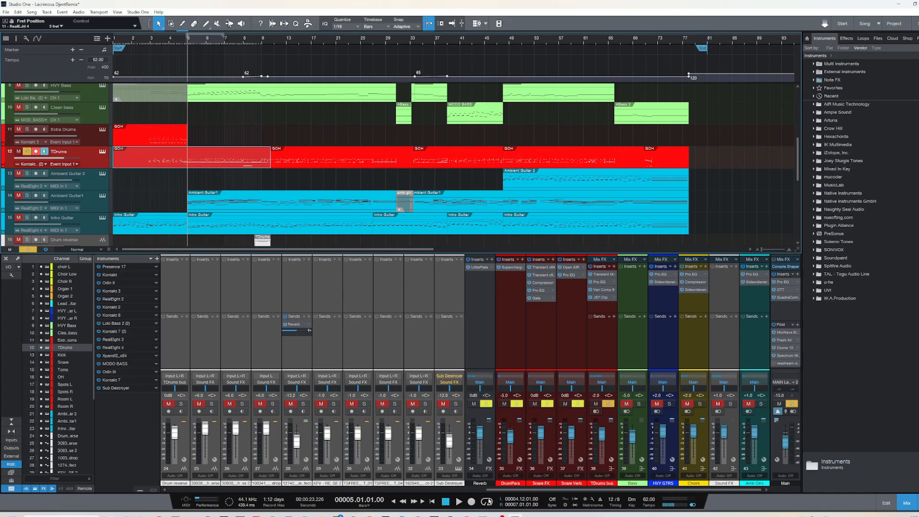
pyautogui.moveTo(524, 490); pyautogui.dragTo(295, 494)
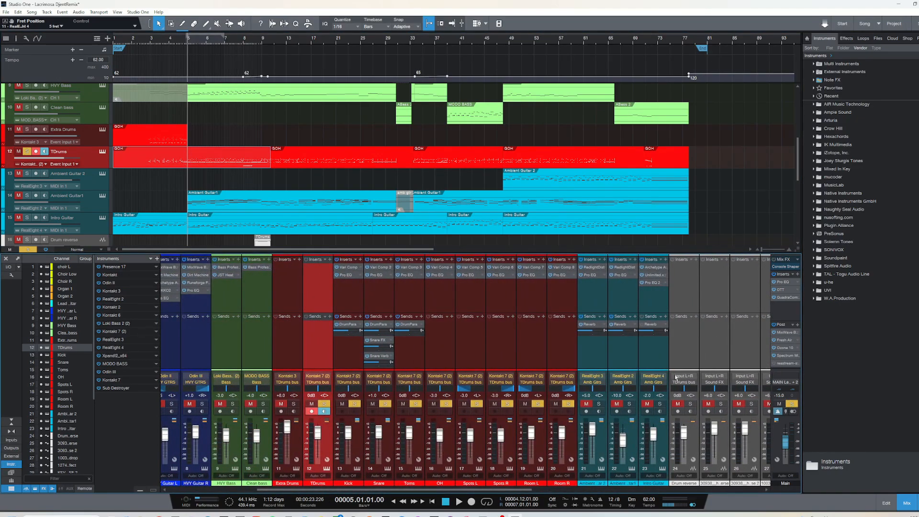
pyautogui.click(792, 404)
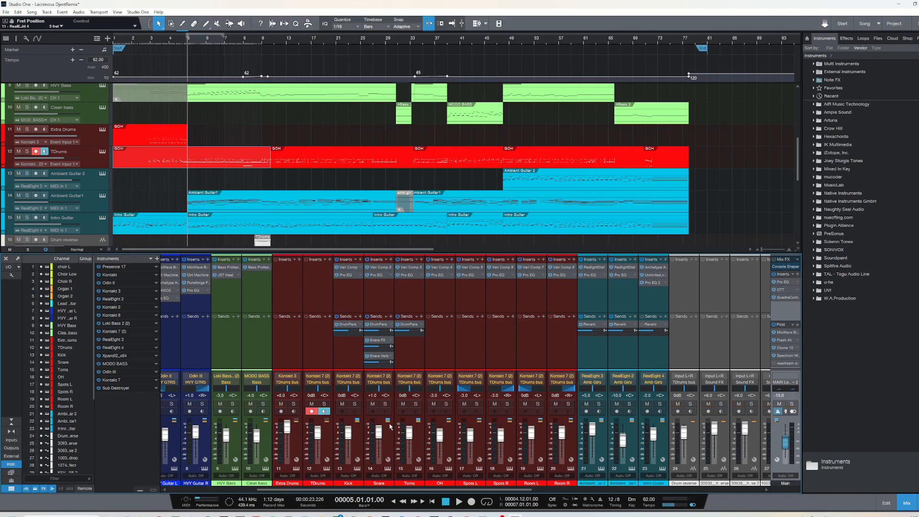
pyautogui.click(385, 404)
pyautogui.press('space')
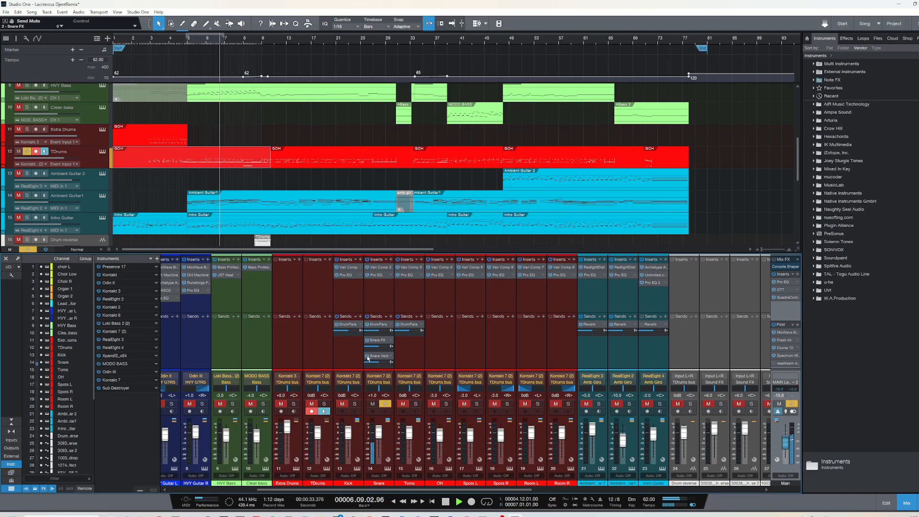
# Compare the soloed snare from bar 5 with its Snare Verb send off and on, and return to bar 5
pyautogui.click(188, 41)
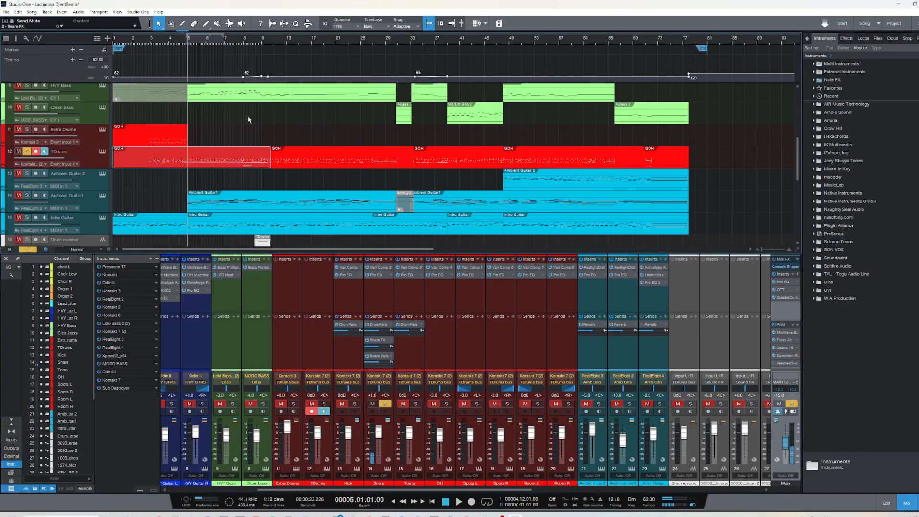
pyautogui.click(366, 358)
pyautogui.press('space')
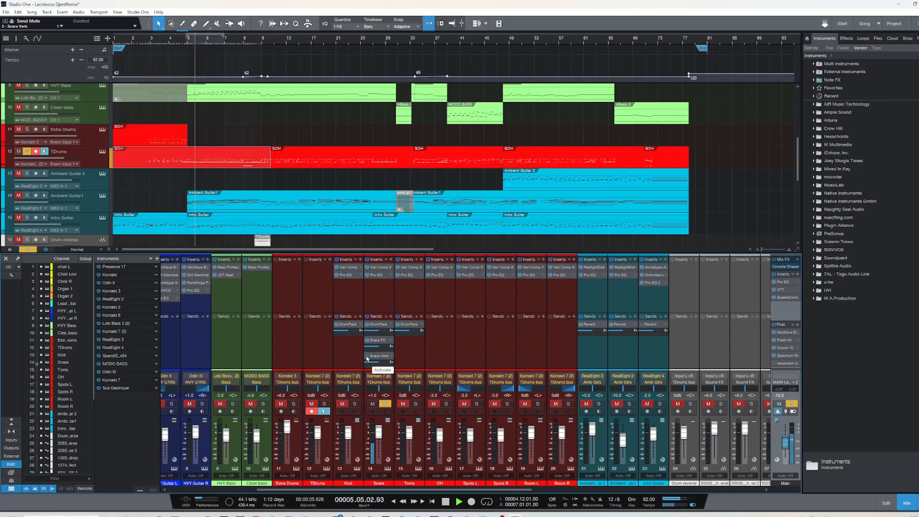
pyautogui.click(367, 357)
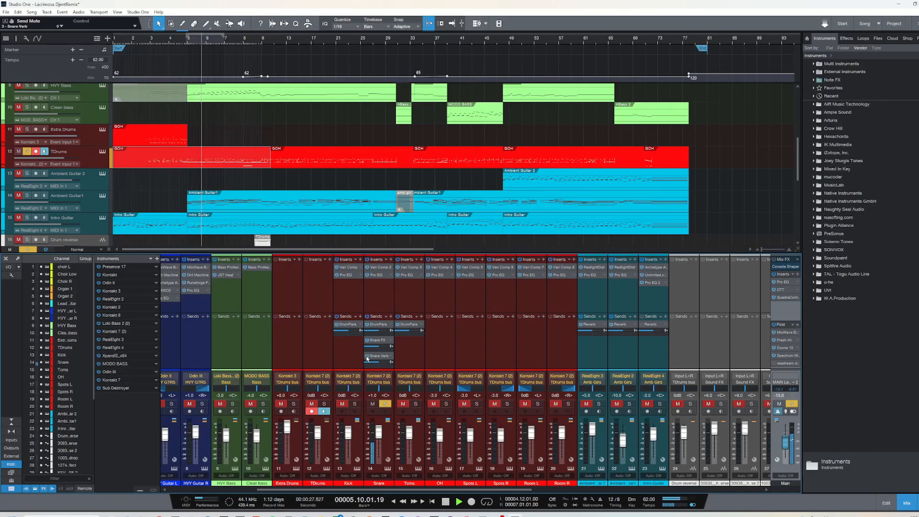
pyautogui.press('space')
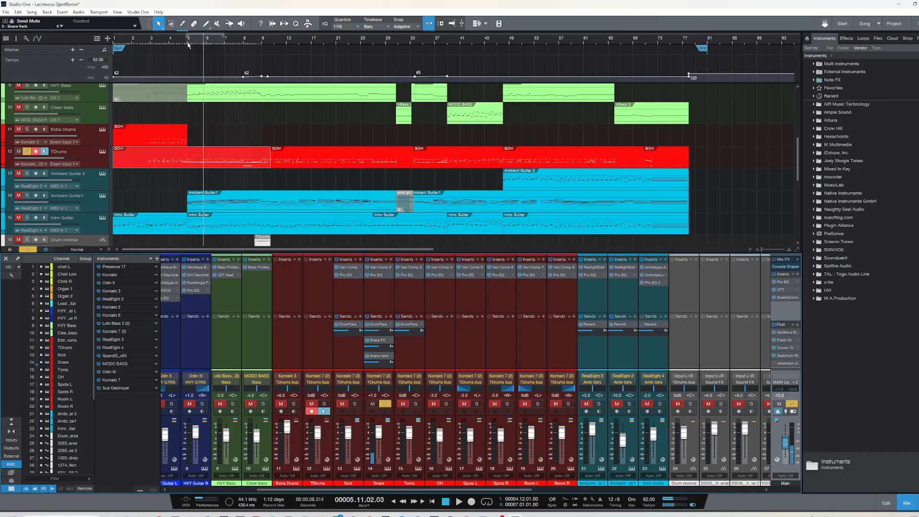
pyautogui.click(189, 44)
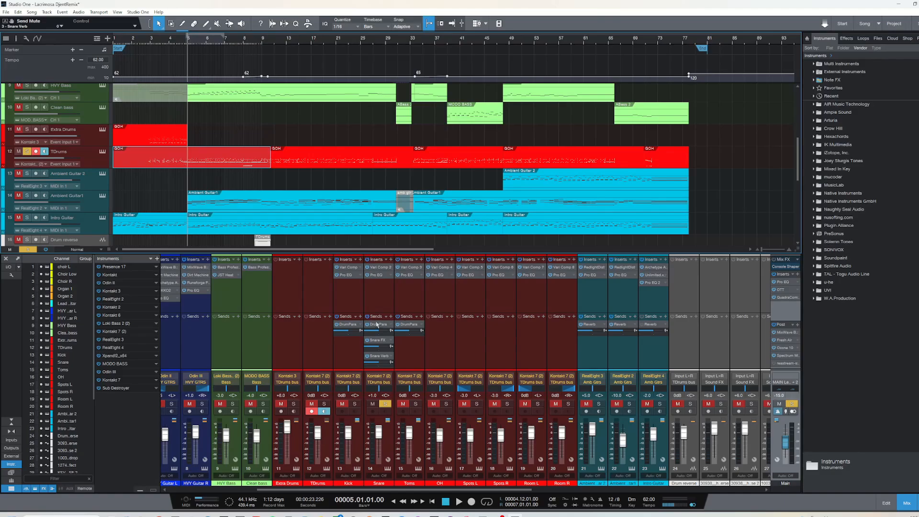
# Inspect the Transient Master, Pro EQ and JST Clip inserts on the TDrums bus, closing each window
pyautogui.hscroll(6, 749, 474)
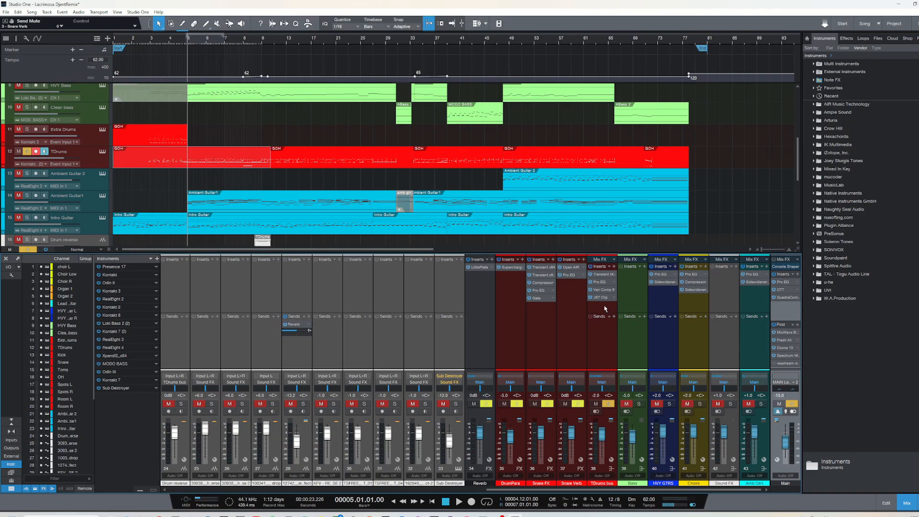
pyautogui.doubleClick(603, 275)
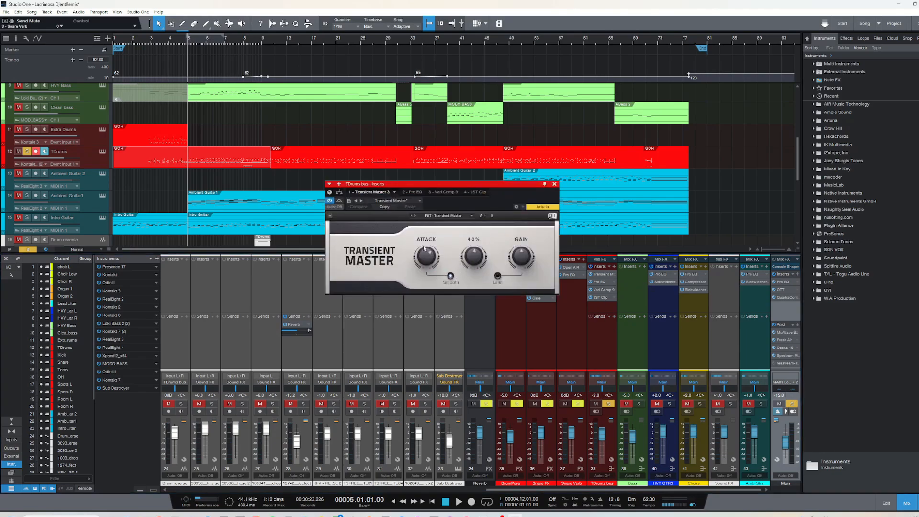
pyautogui.moveTo(422, 260)
pyautogui.click(554, 184)
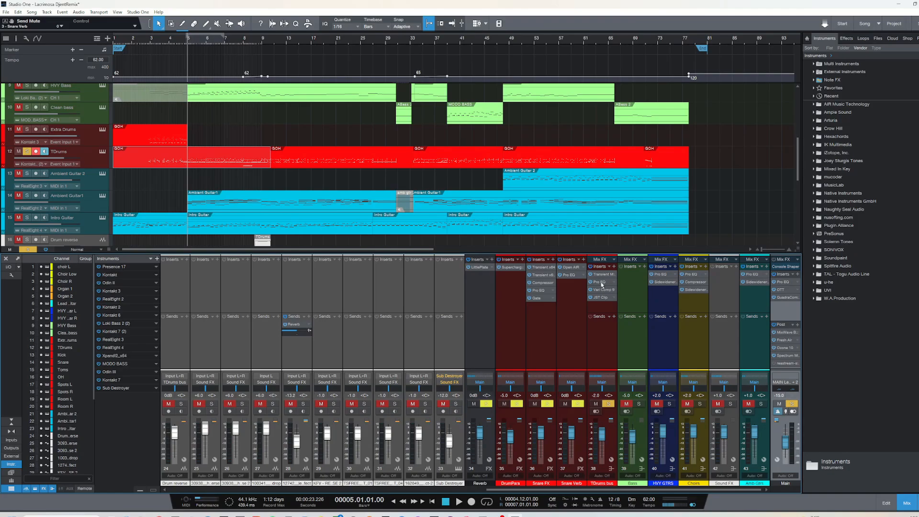
pyautogui.click(601, 282)
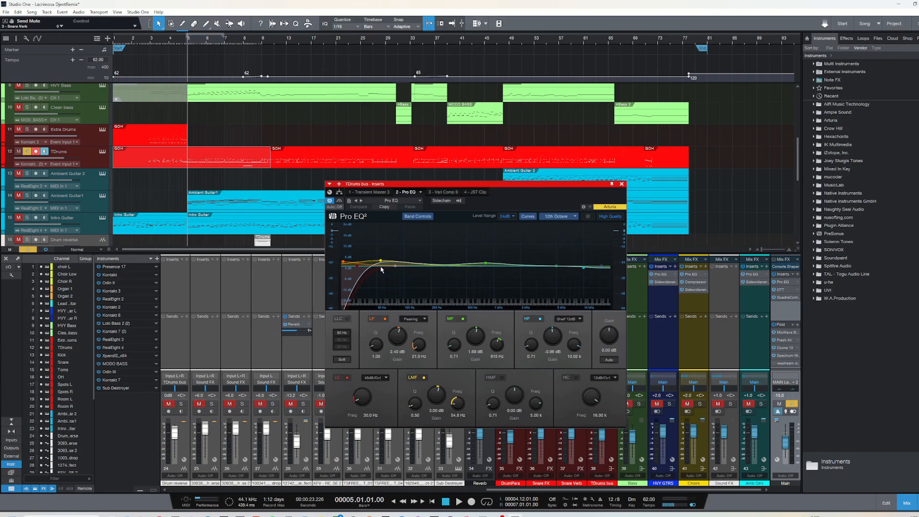
pyautogui.click(621, 184)
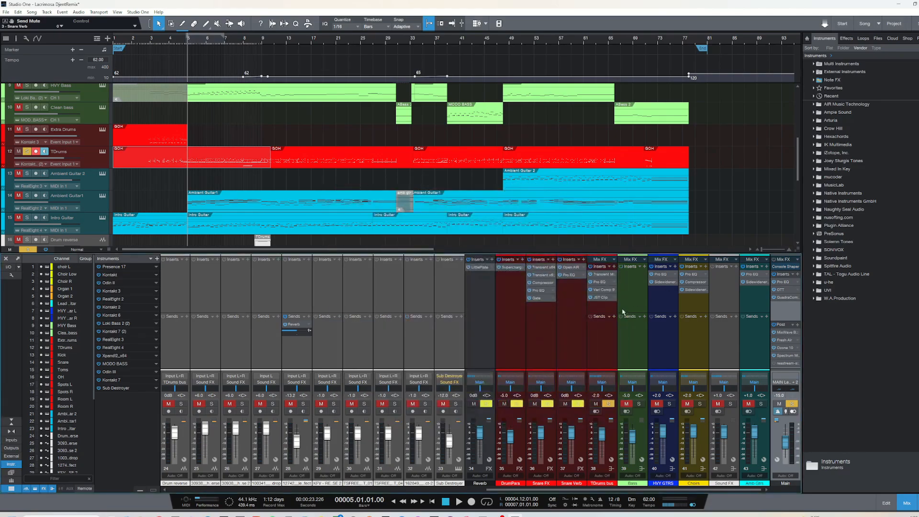
pyautogui.click(601, 297)
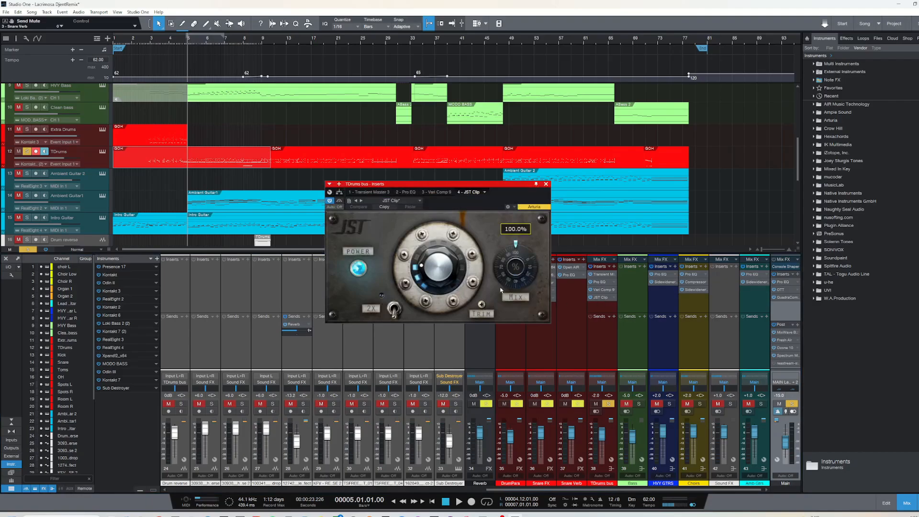
pyautogui.click(546, 184)
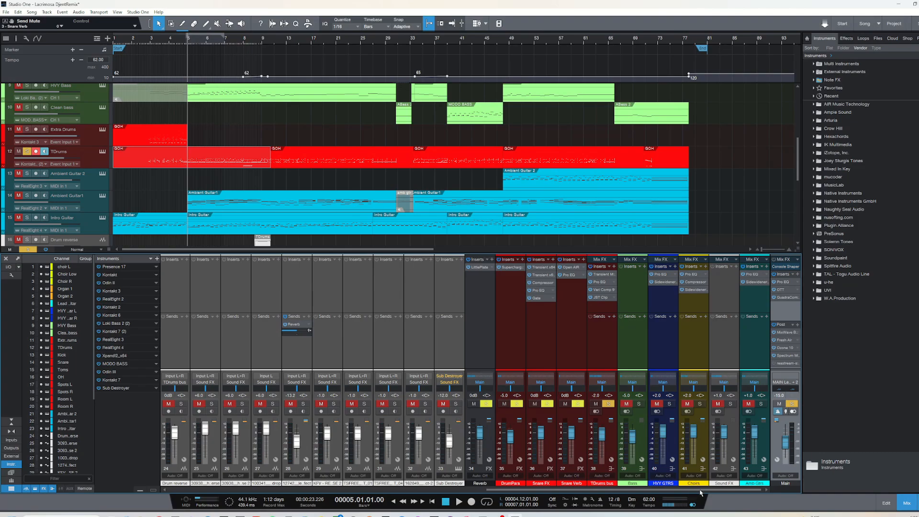
# Clear the active solo and select all the sound-effect tracks from Drum reverse through Sub Destroyer
pyautogui.scroll(-5, 190, 188)
pyautogui.scroll(4, 190, 188)
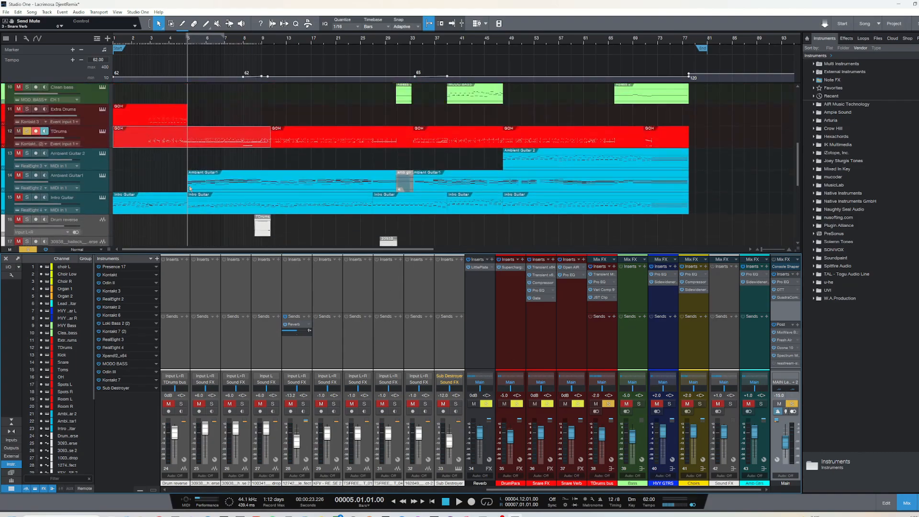
pyautogui.scroll(2, 190, 188)
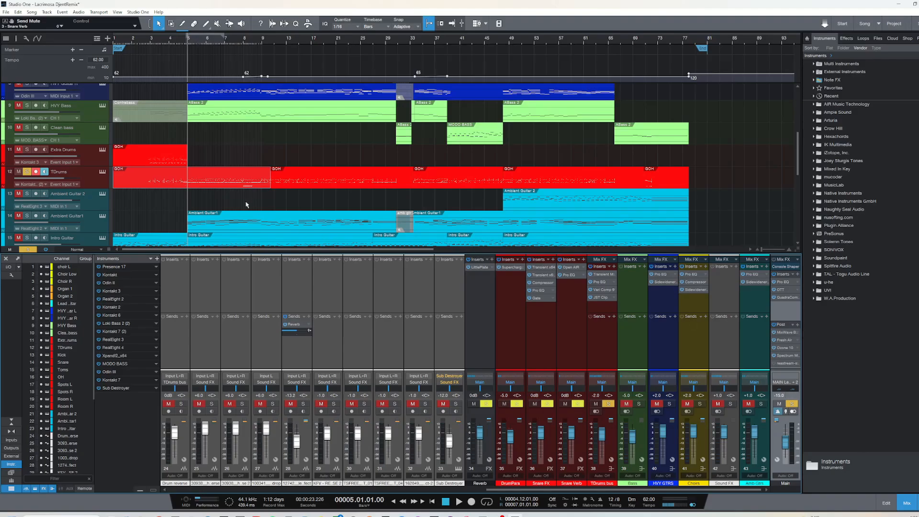
pyautogui.scroll(-6, 245, 204)
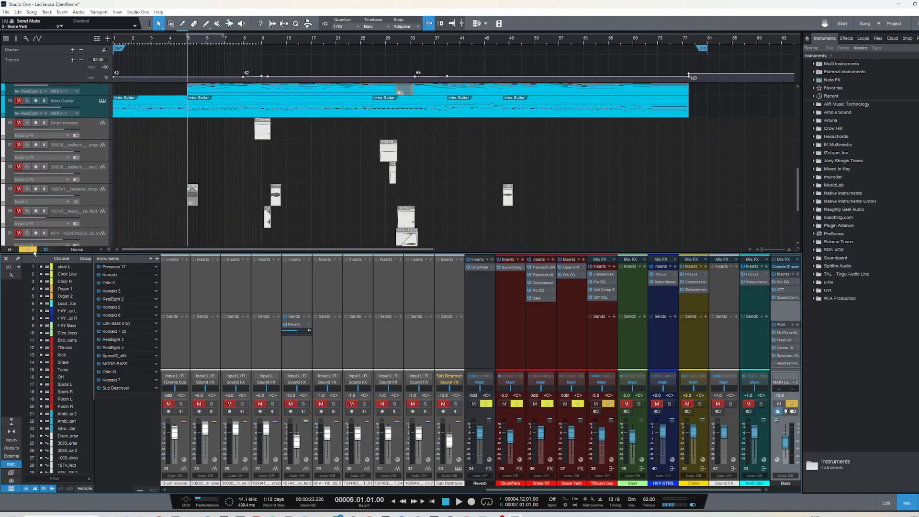
pyautogui.click(33, 250)
pyautogui.click(92, 130)
pyautogui.scroll(-5, 147, 198)
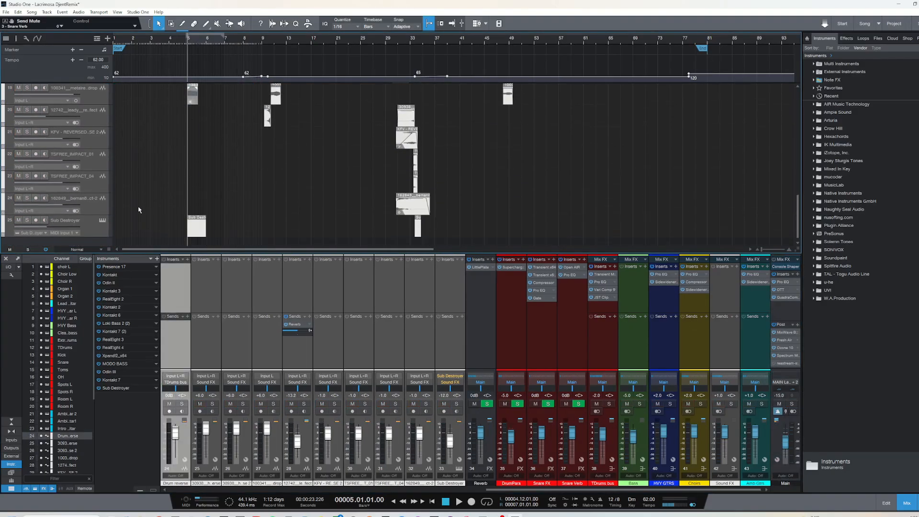
pyautogui.click(90, 229)
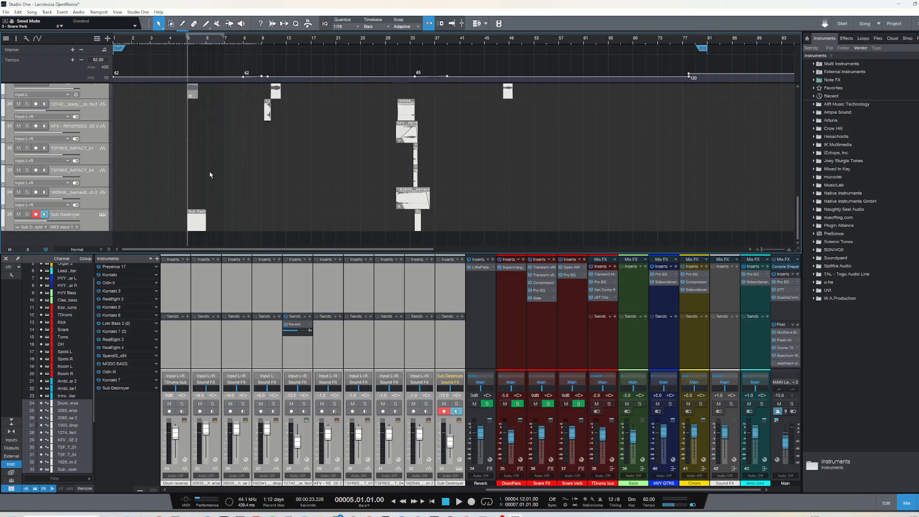
# Look over the arrangement from the organ and guitar tracks down to the sound-effect clips ending at Sub Destroyer
pyautogui.scroll(15, 210, 175)
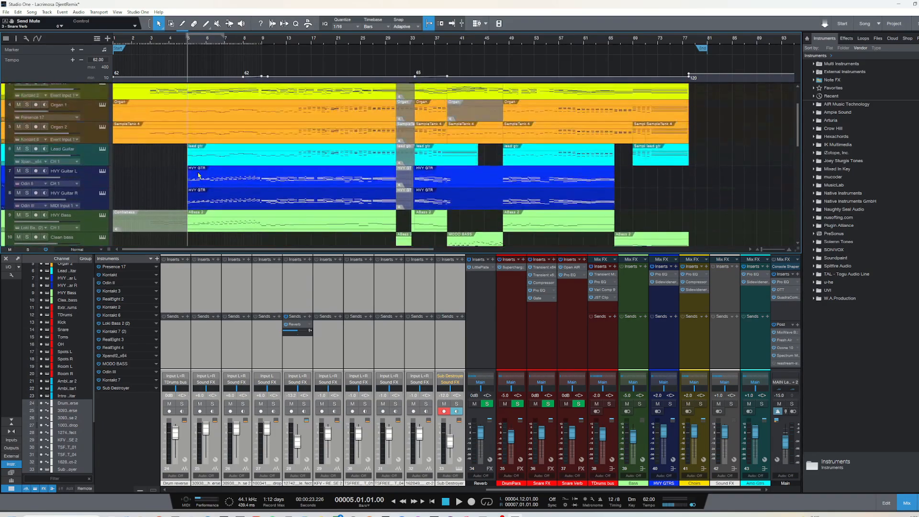
pyautogui.scroll(2, 198, 176)
pyautogui.scroll(-2, 198, 176)
pyautogui.scroll(-4, 209, 164)
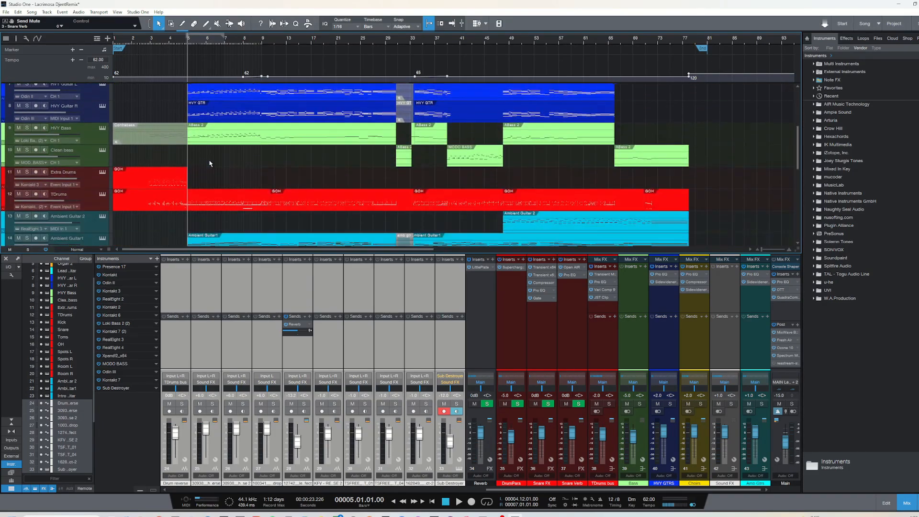
pyautogui.scroll(-5, 210, 163)
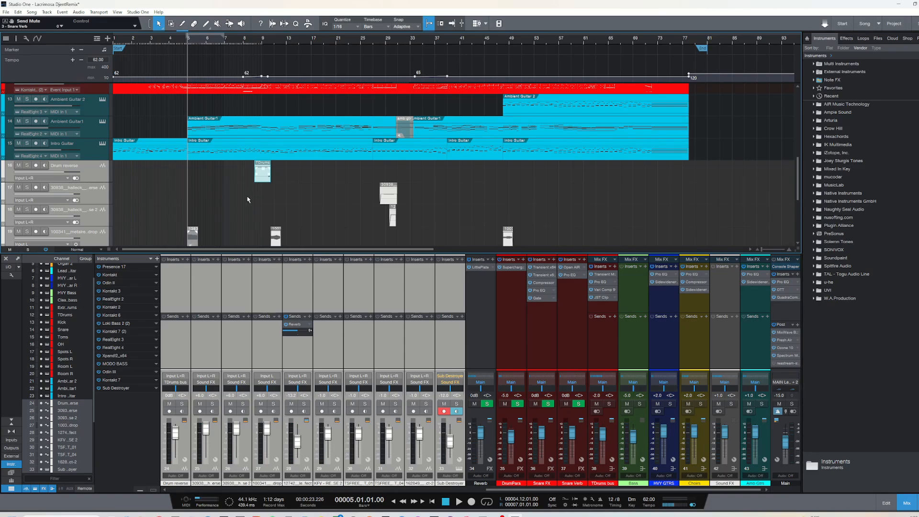
pyautogui.scroll(-3, 244, 191)
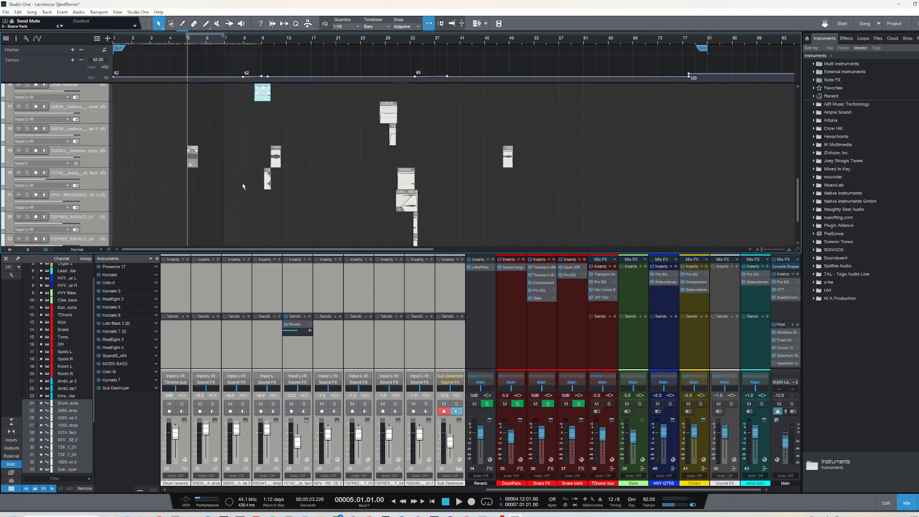
pyautogui.scroll(-3, 243, 183)
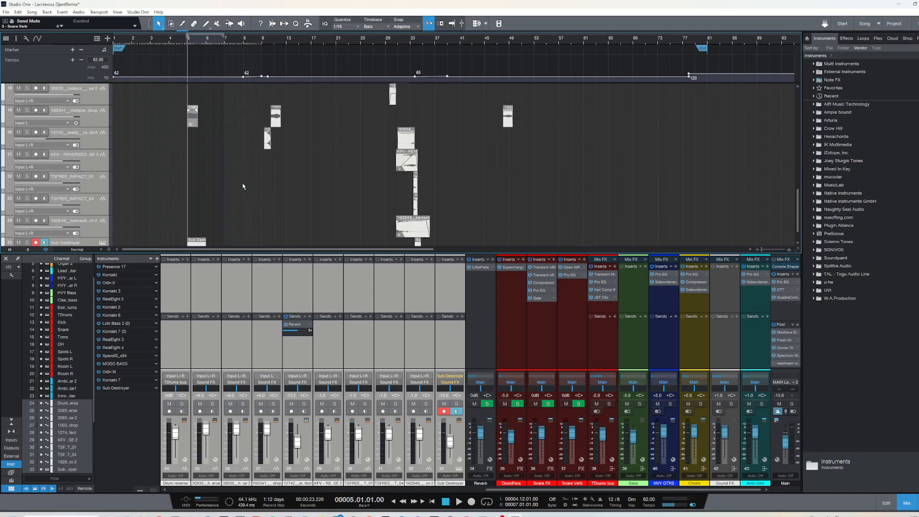
# Audition the full mix from bar 30 through the transition section
pyautogui.click(398, 42)
pyautogui.scroll(10, 294, 196)
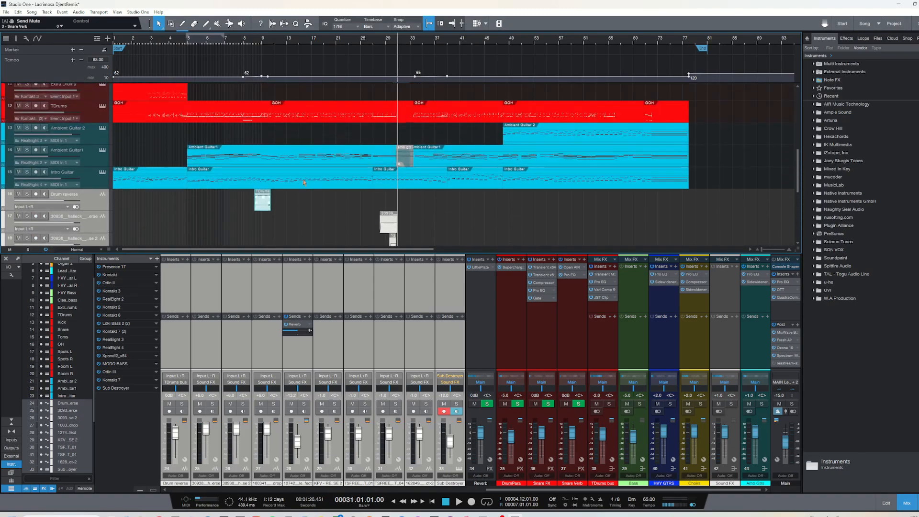
pyautogui.click(391, 42)
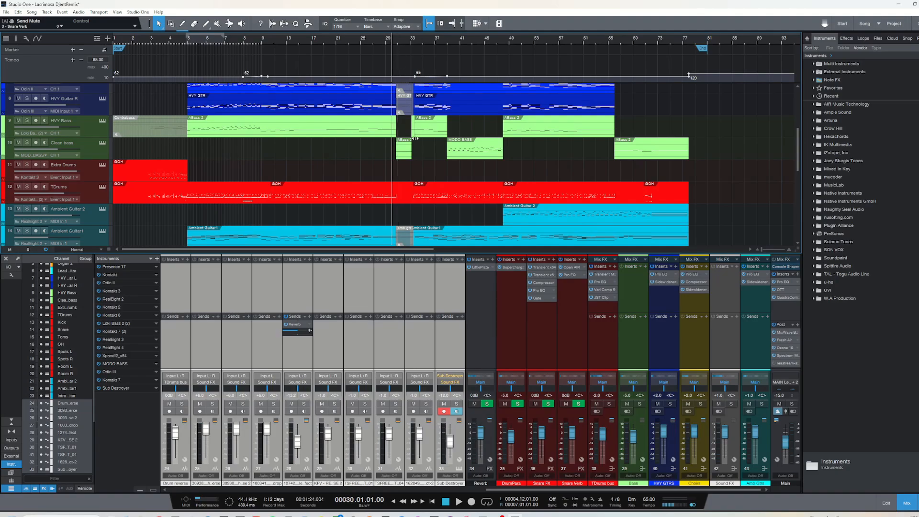
pyautogui.press('space')
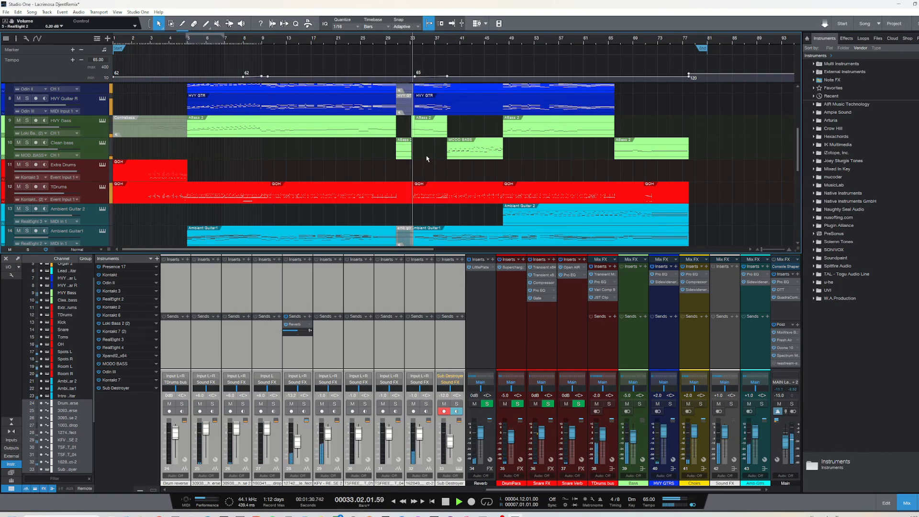
pyautogui.press('space')
# Return to bar 30, solo the selected sound-effect tracks and audition them through the transition
pyautogui.click(395, 39)
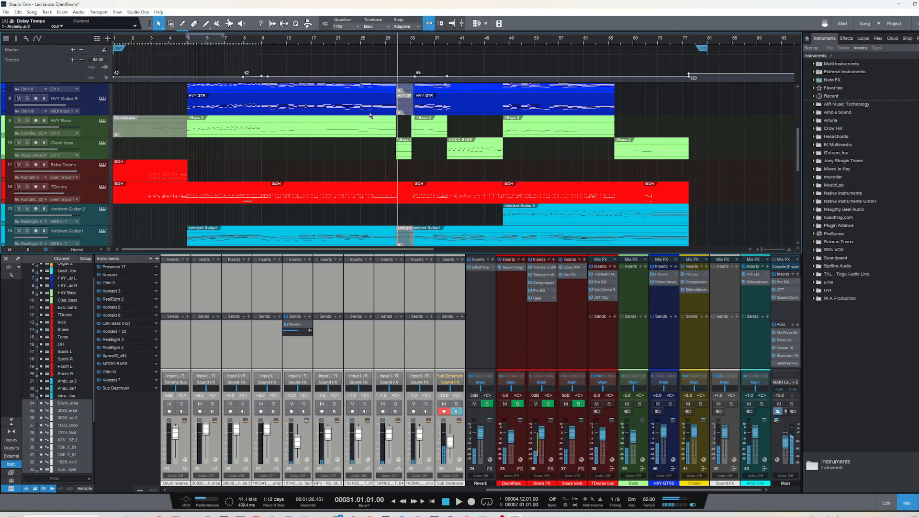
pyautogui.click(391, 41)
pyautogui.scroll(-5, 375, 172)
pyautogui.scroll(-3, 376, 175)
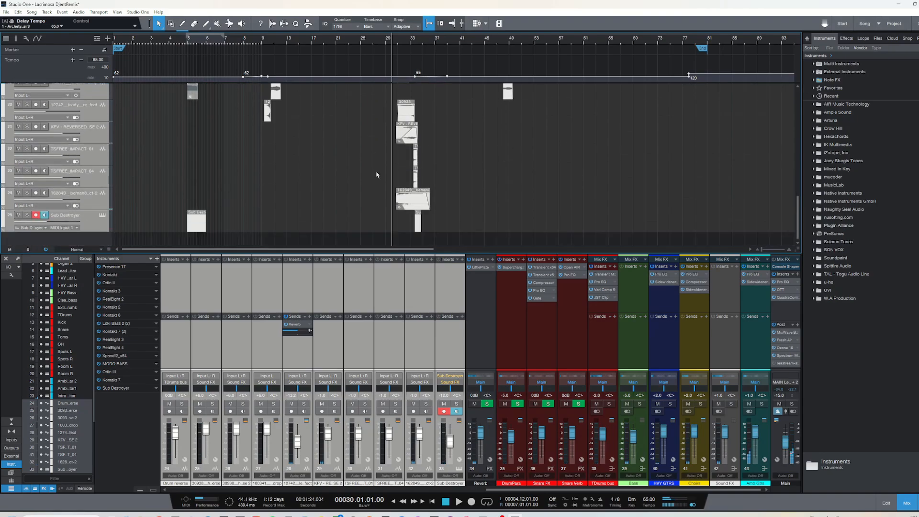
pyautogui.click(27, 214)
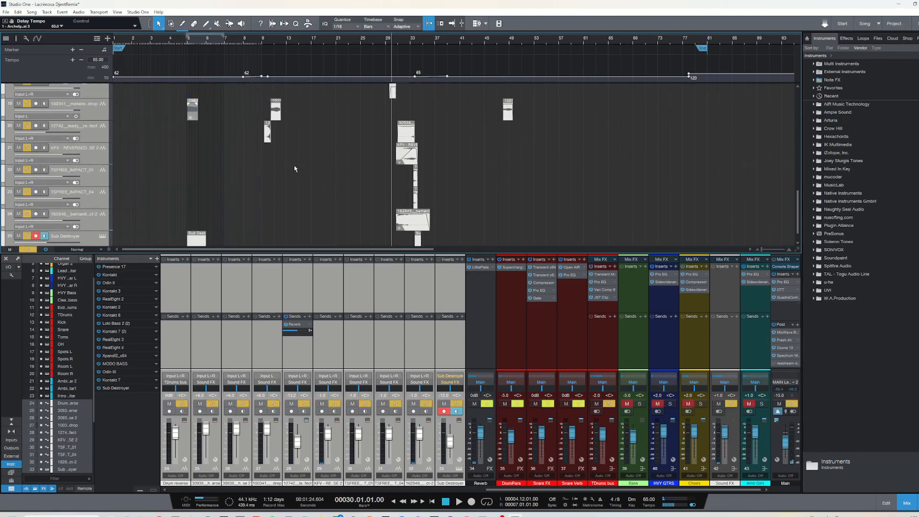
pyautogui.scroll(3, 341, 165)
pyautogui.scroll(-3, 409, 205)
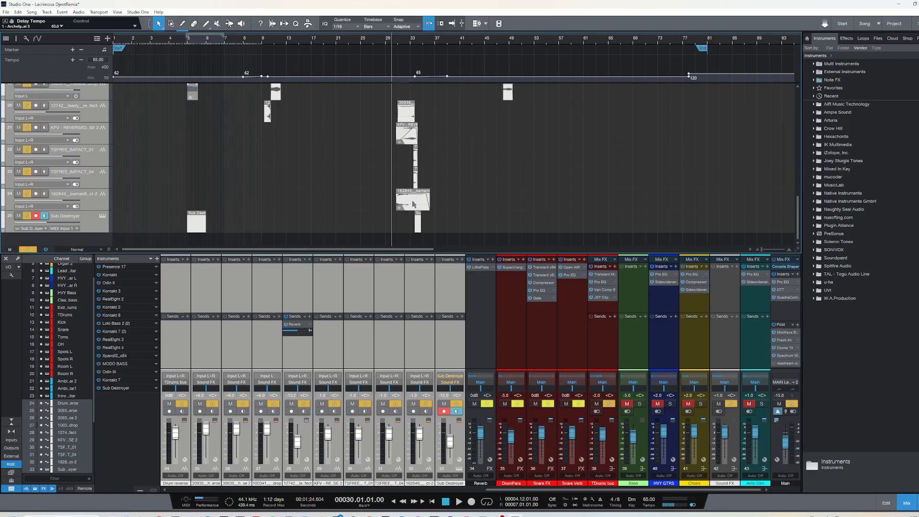
pyautogui.press('space')
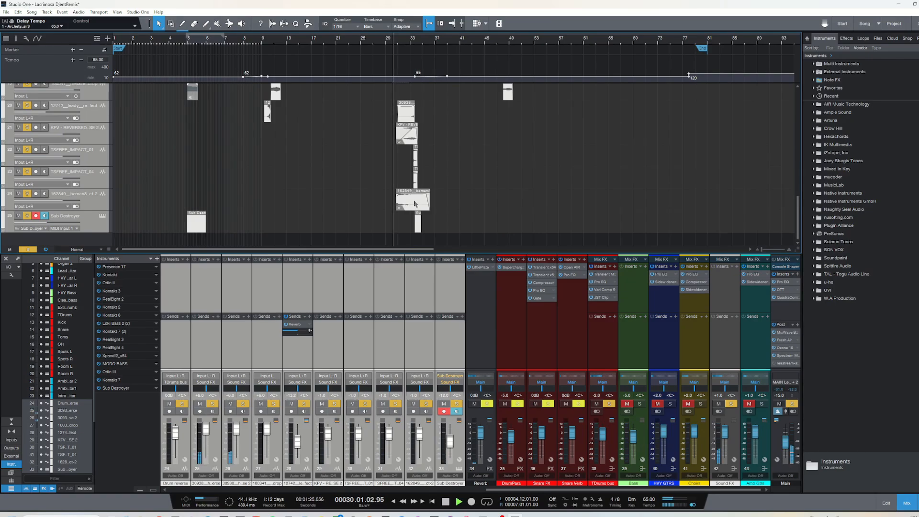
pyautogui.scroll(3, 367, 145)
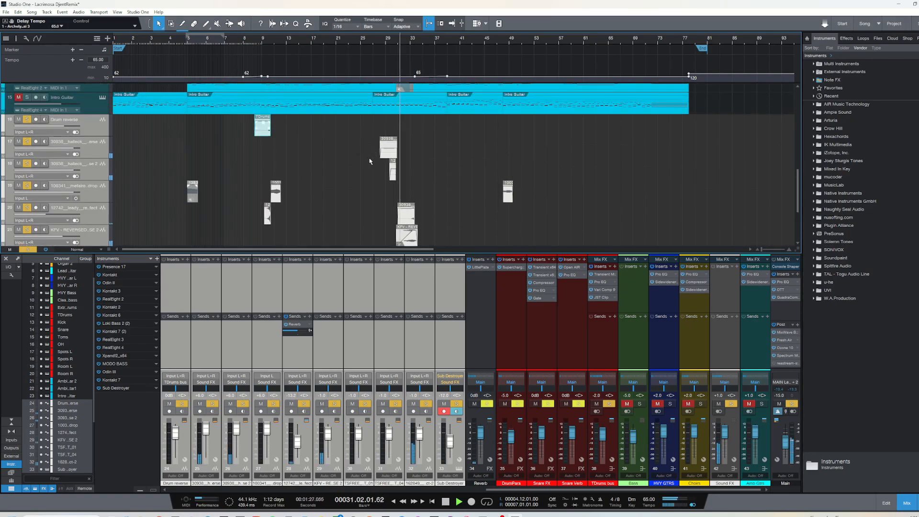
pyautogui.scroll(-2, 365, 166)
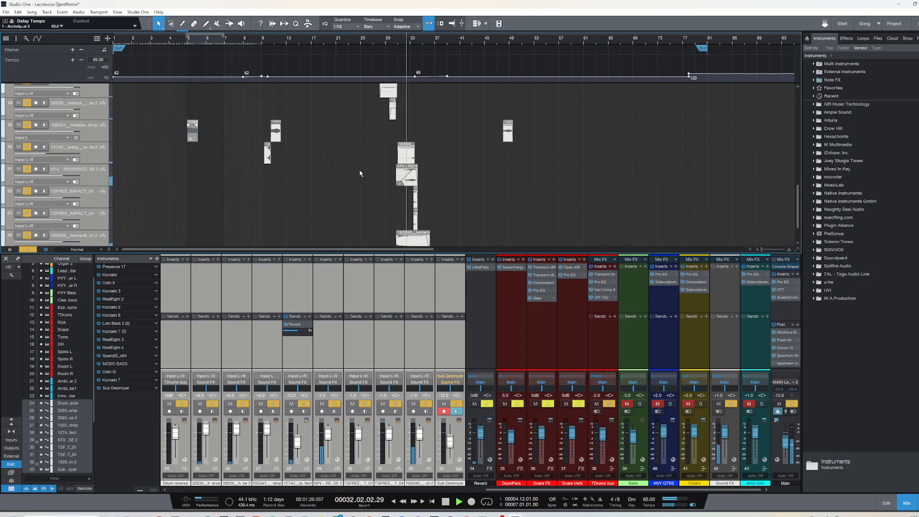
pyautogui.scroll(-2, 361, 171)
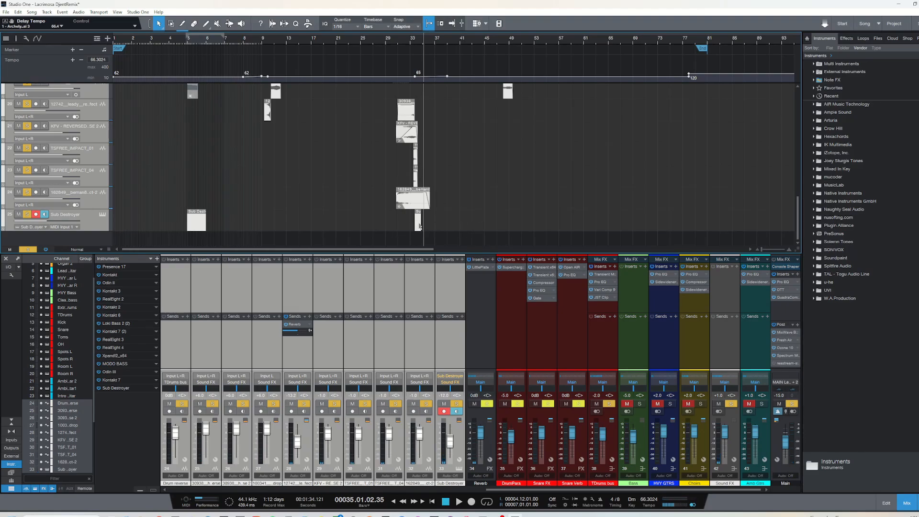
# Replace the group solo with a solo on the Sub Destroyer track and audition its clip at bar 5
pyautogui.click(99, 231)
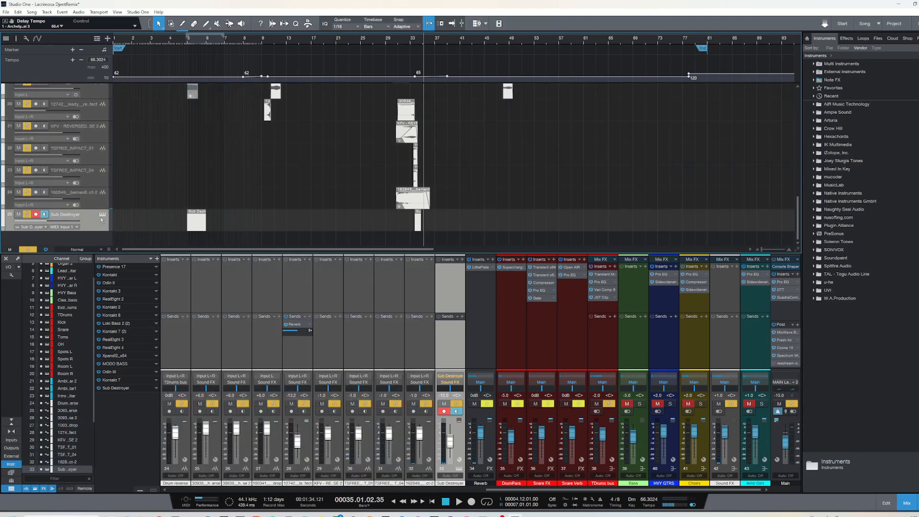
pyautogui.click(188, 42)
pyautogui.click(28, 249)
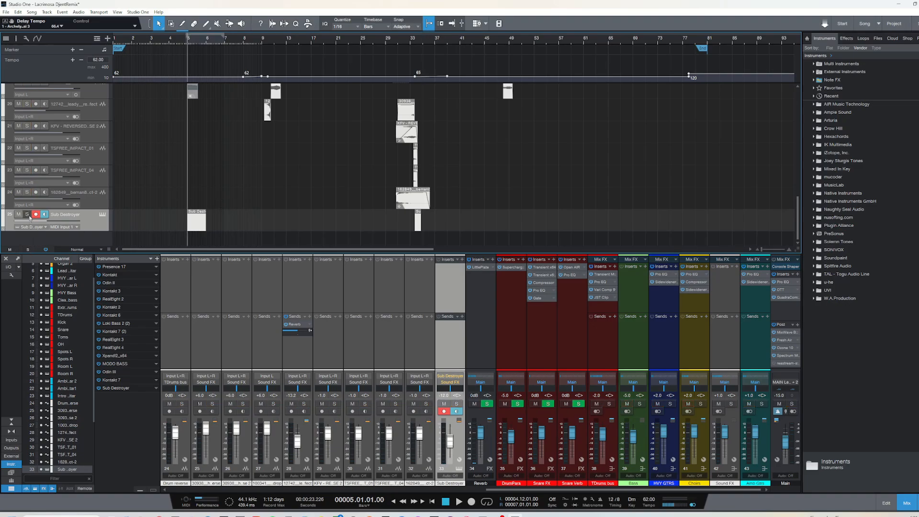
pyautogui.click(27, 214)
pyautogui.press('space')
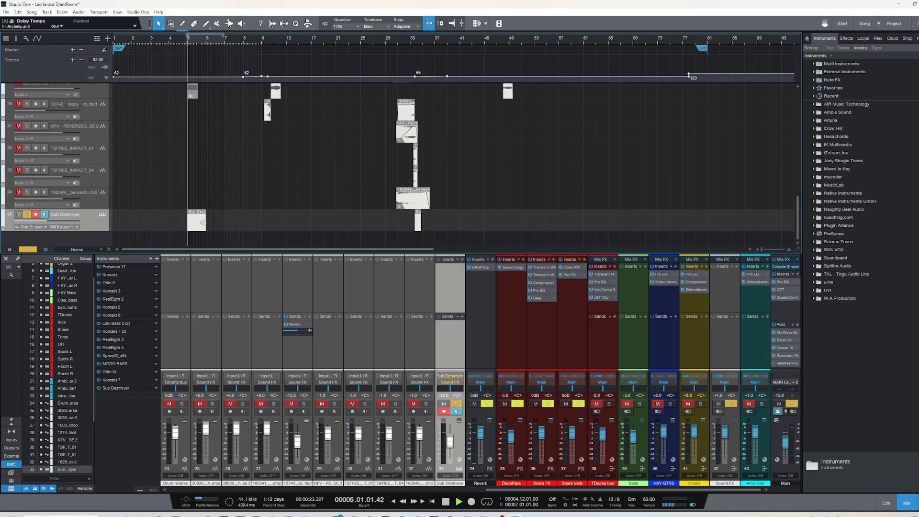
pyautogui.press('space')
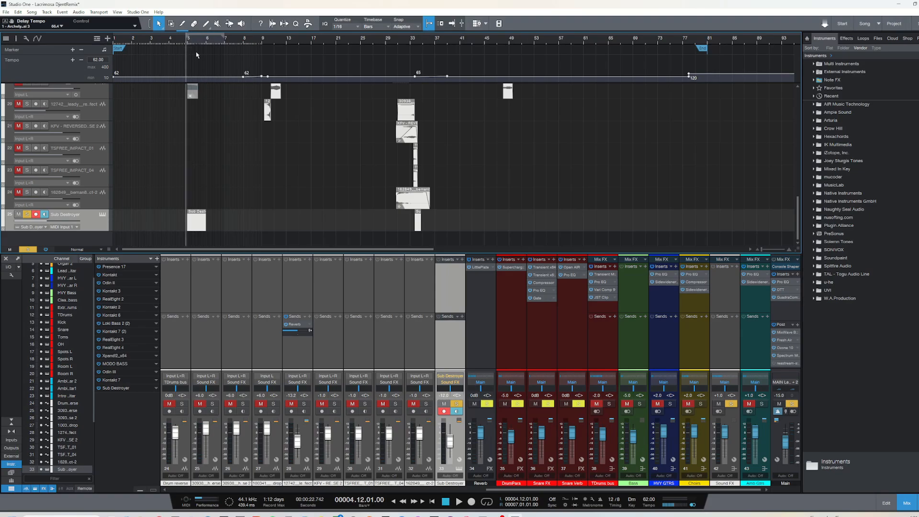
pyautogui.press('space')
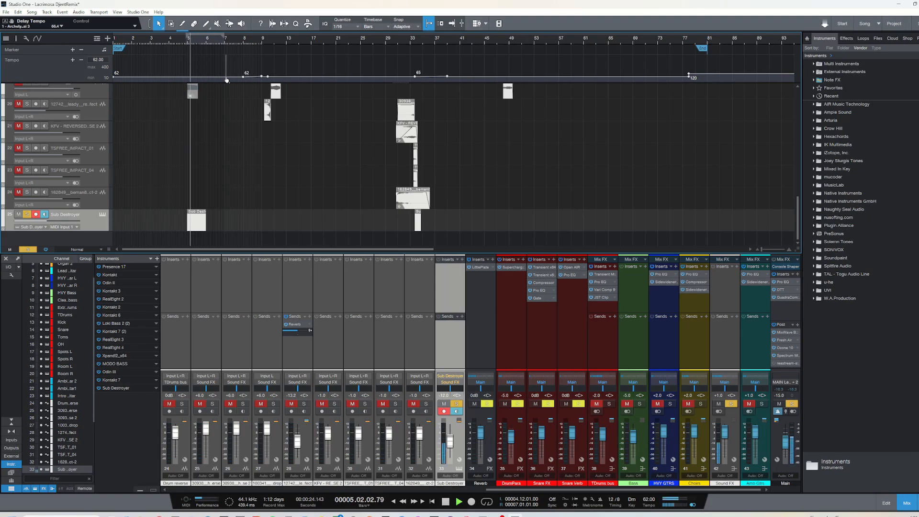
pyautogui.press('space')
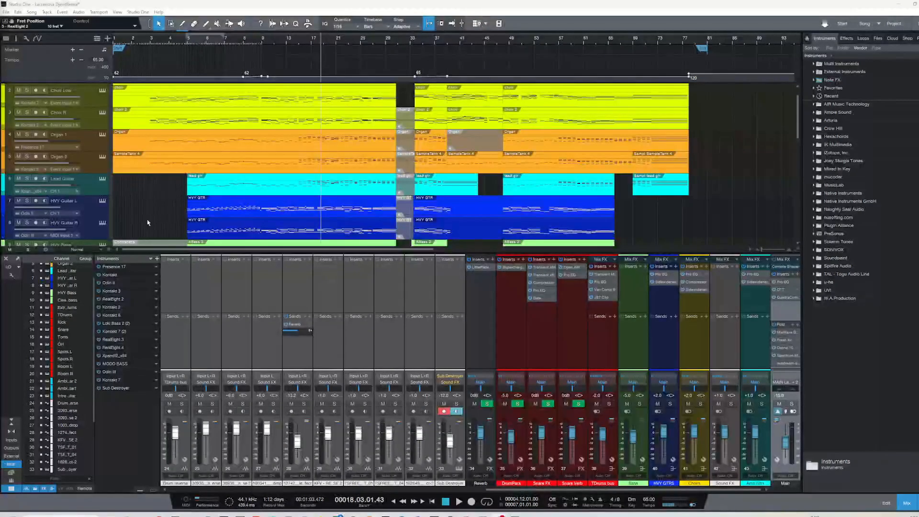
# Move the playhead to bar 9 and examine the Pro EQ curve and band settings on the Main bus
pyautogui.click(262, 38)
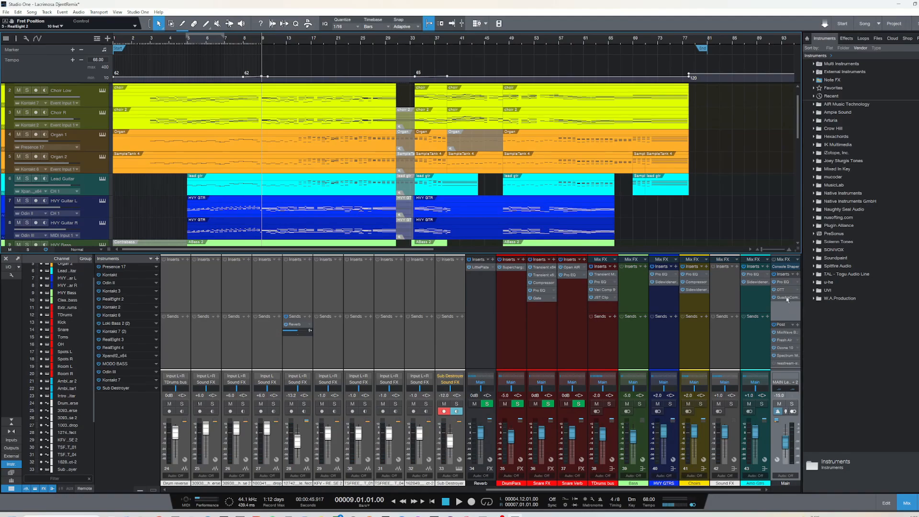
pyautogui.click(784, 282)
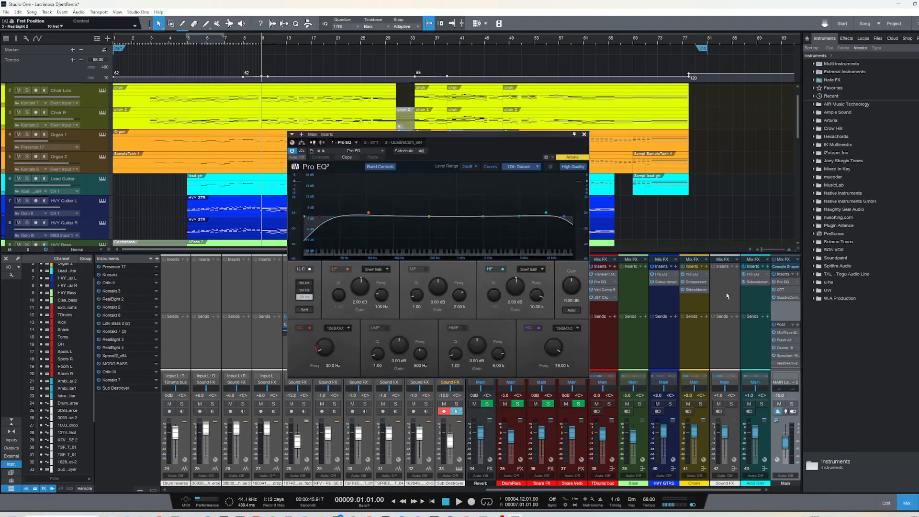
pyautogui.moveTo(484, 139)
pyautogui.mouseDown()
pyautogui.moveTo(462, 135)
pyautogui.moveTo(480, 134)
pyautogui.mouseUp()
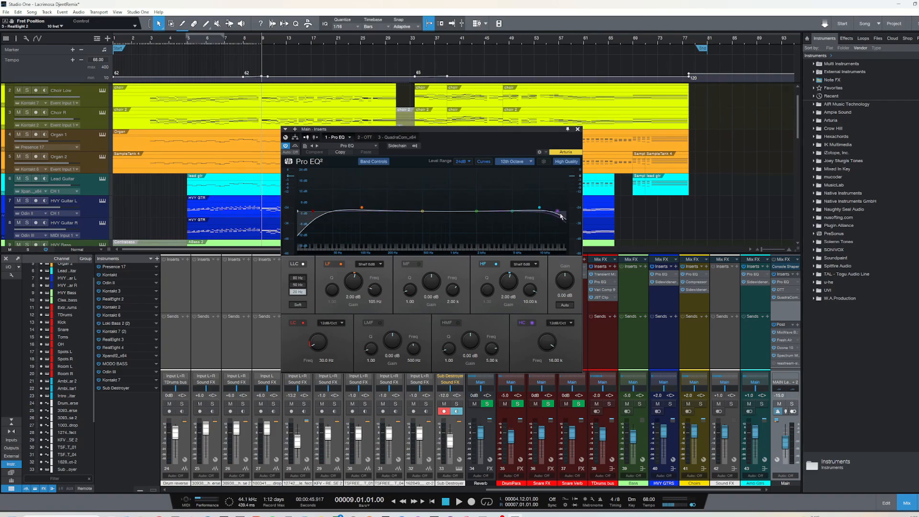
pyautogui.moveTo(486, 134); pyautogui.dragTo(484, 139)
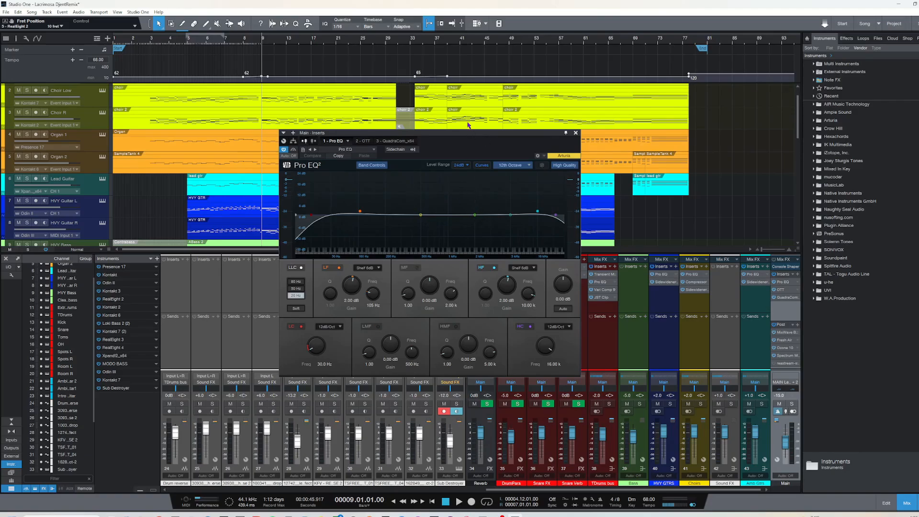
pyautogui.moveTo(464, 136); pyautogui.dragTo(477, 136)
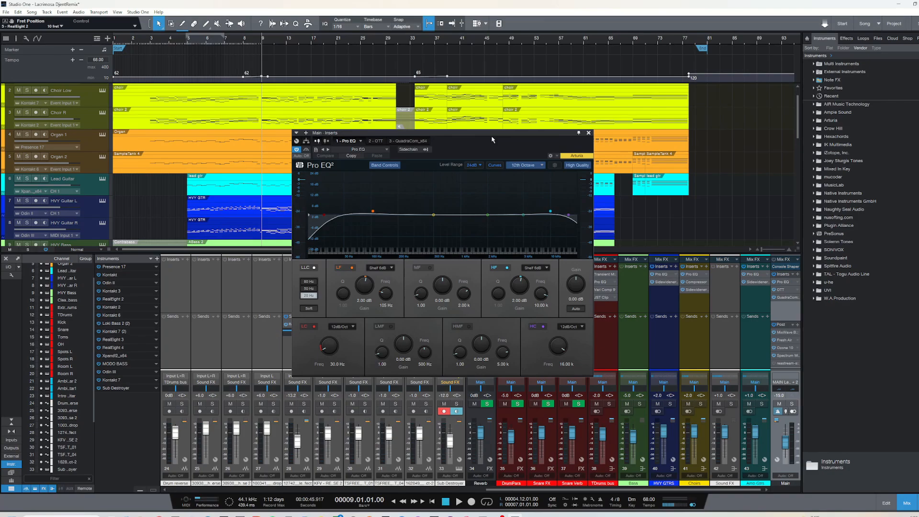
pyautogui.click(589, 134)
# Inspect the OTT multiband compressor and the QuadraCom mastering processor on the Main bus inserts
pyautogui.click(780, 290)
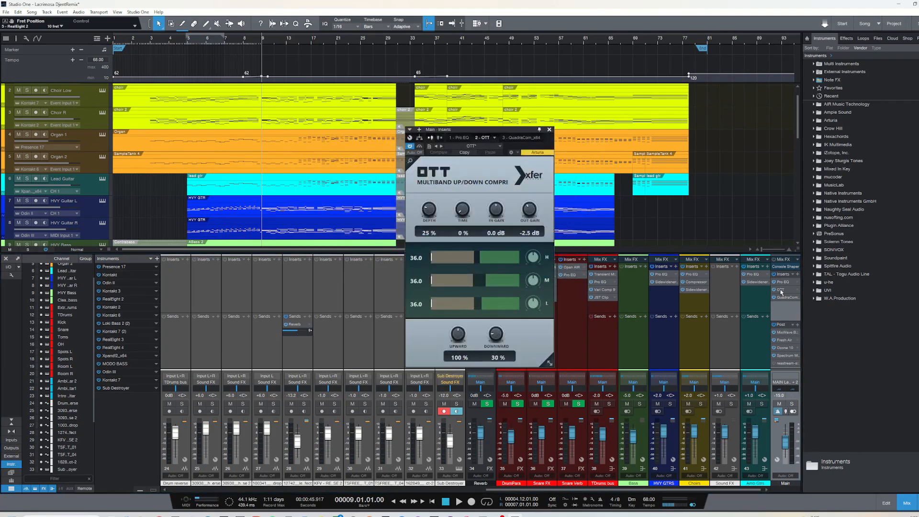
pyautogui.moveTo(482, 132); pyautogui.dragTo(494, 116)
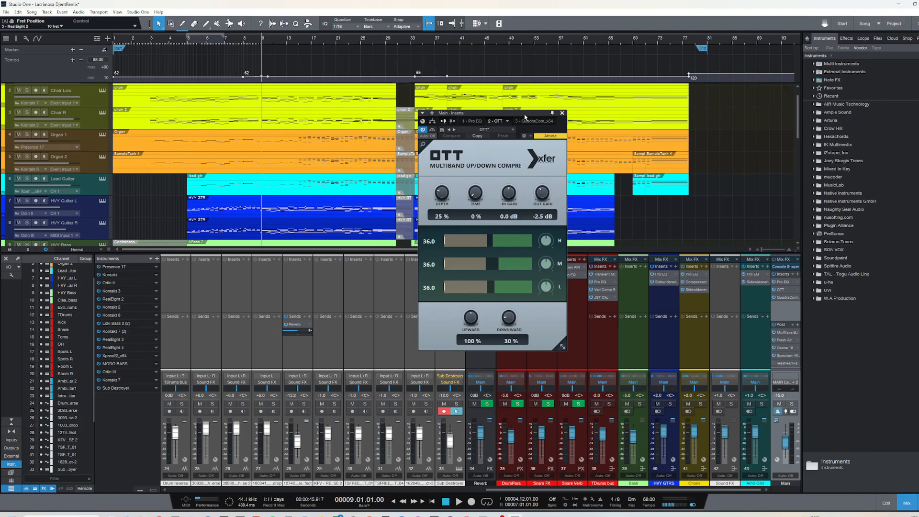
pyautogui.moveTo(525, 115); pyautogui.dragTo(534, 119)
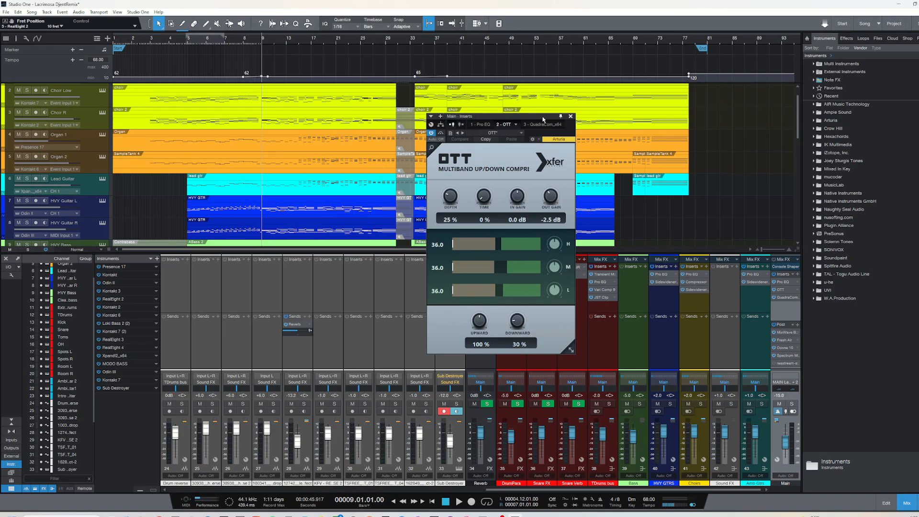
pyautogui.click(571, 116)
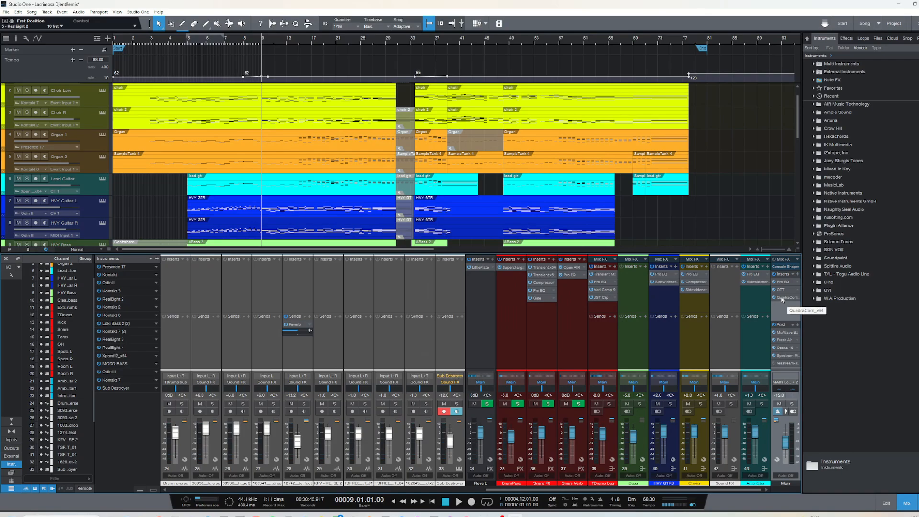
pyautogui.click(777, 297)
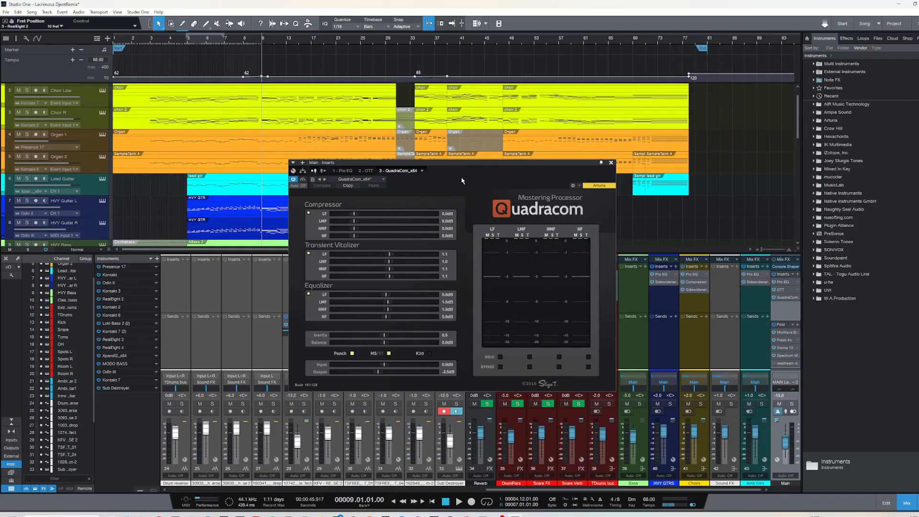
pyautogui.click(610, 162)
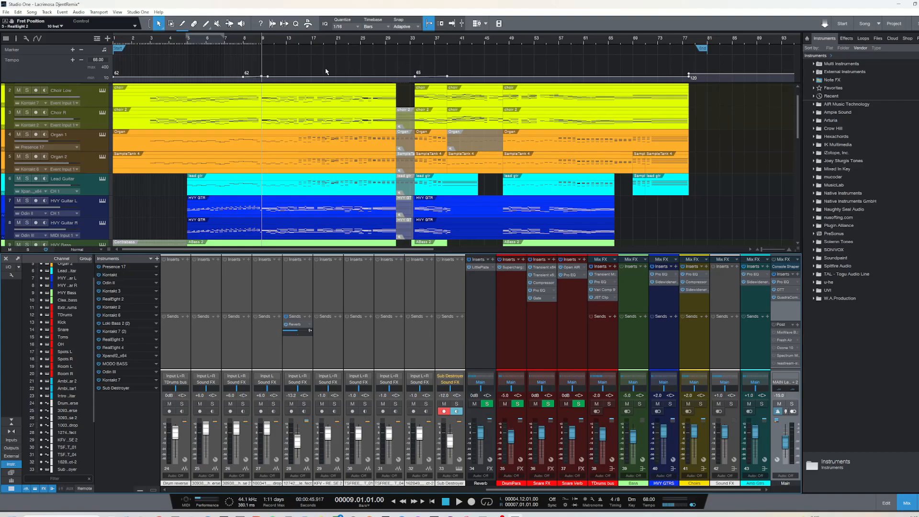
# Audition the mix from bar 15, stop playback and return the playhead to bar 15
pyautogui.click(298, 43)
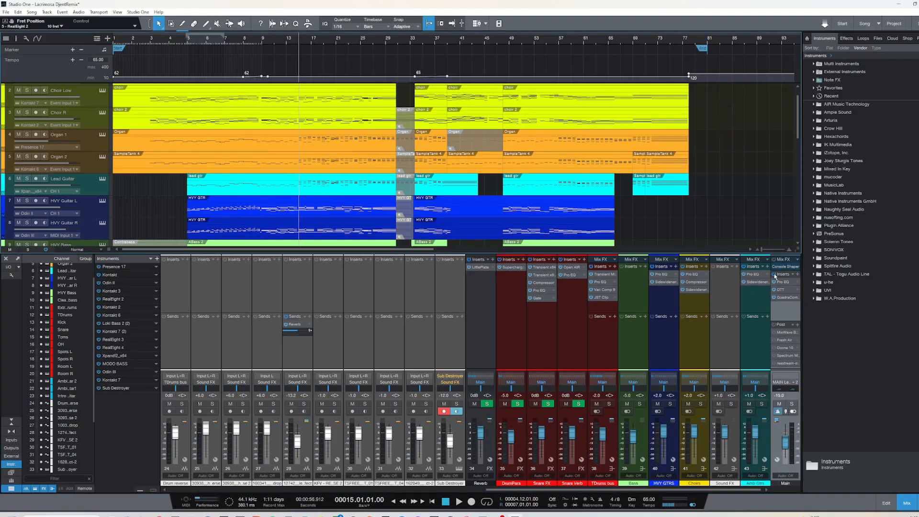
pyautogui.press('space')
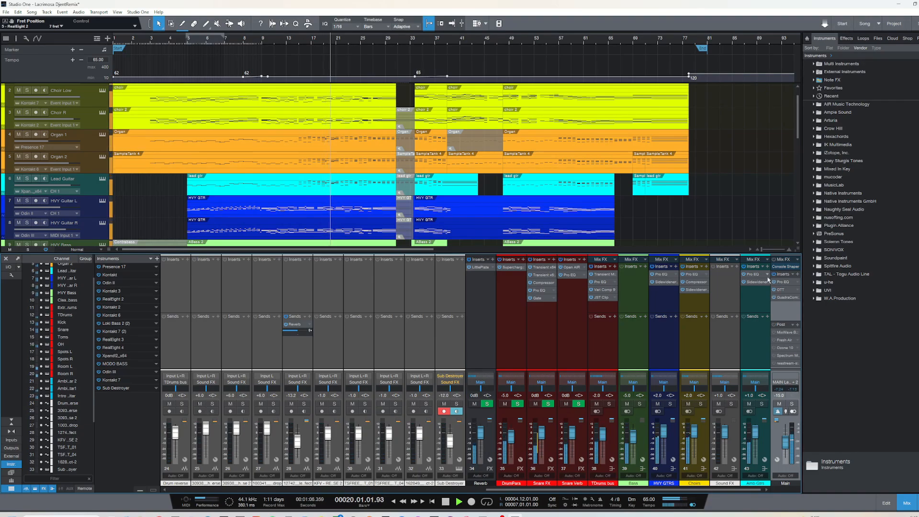
pyautogui.press('space')
pyautogui.click(297, 44)
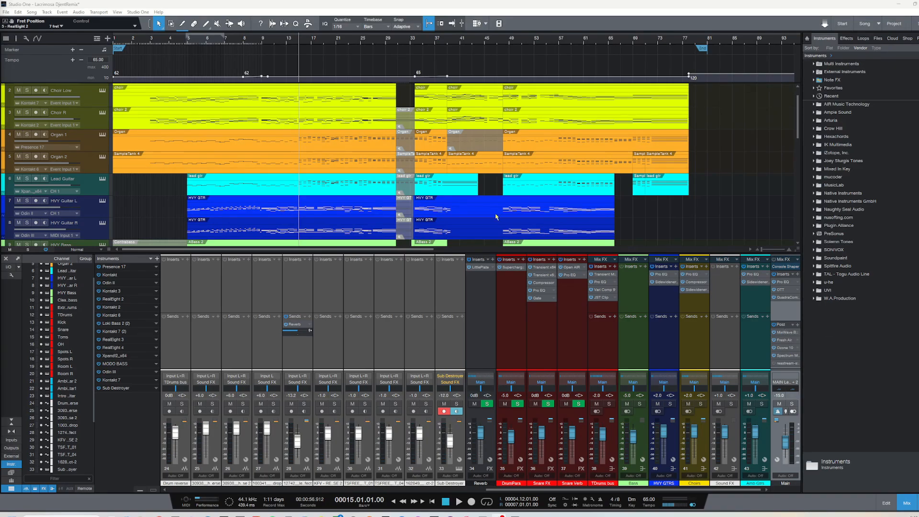
# Inspect the Benson Germanium Boost and Fresh Air settings in the Main bus post-fader chain
pyautogui.click(784, 332)
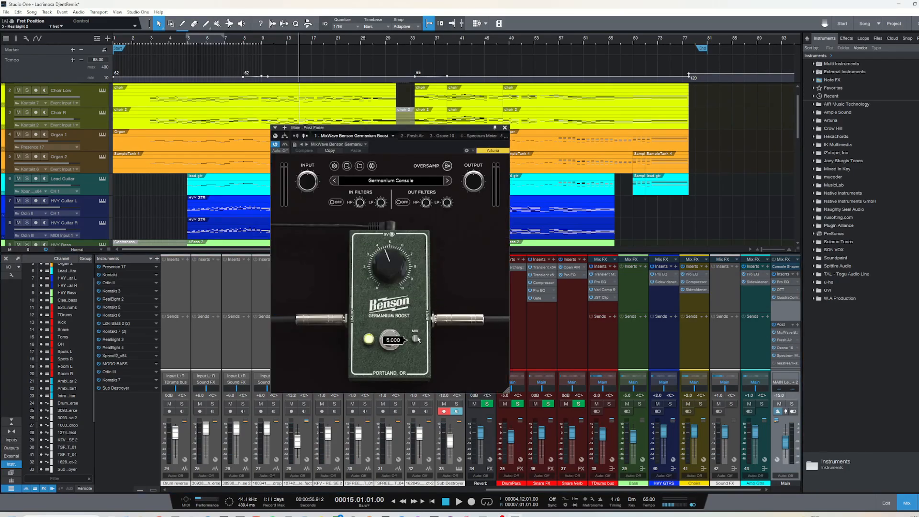
pyautogui.moveTo(393, 278)
pyautogui.click(505, 128)
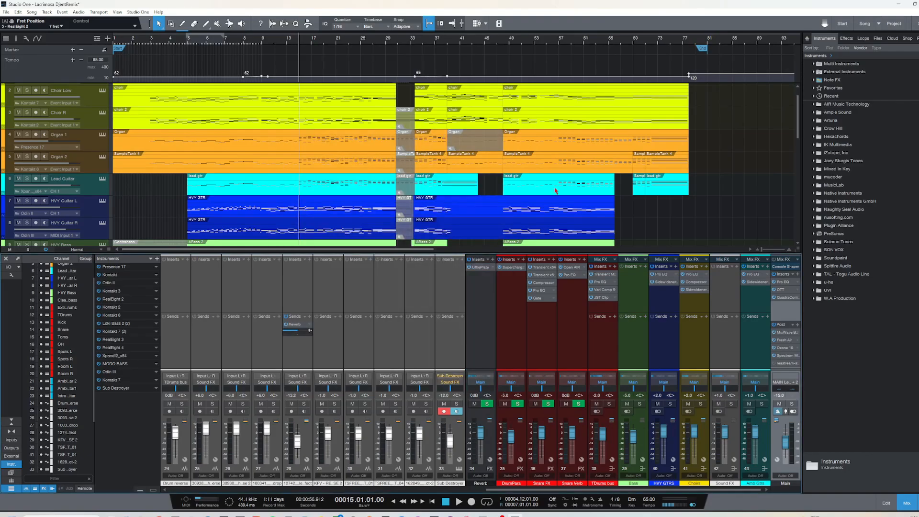
pyautogui.click(781, 340)
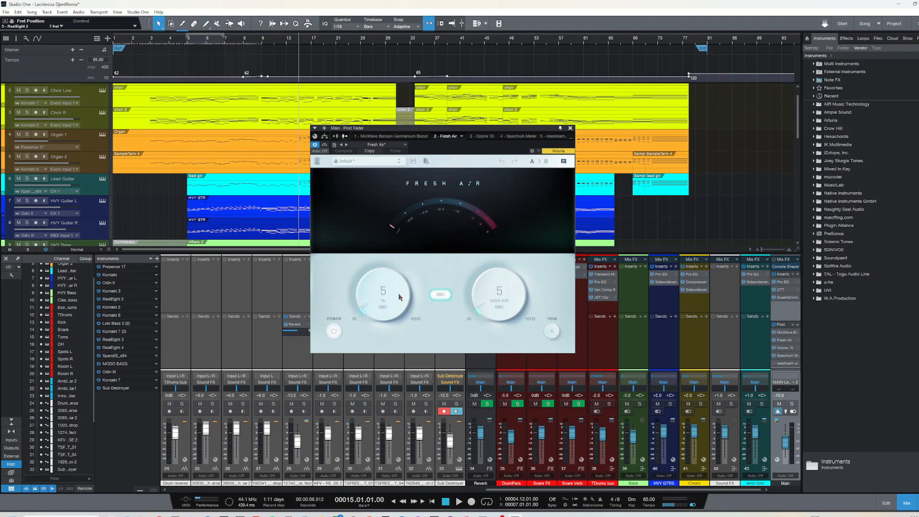
pyautogui.moveTo(516, 130); pyautogui.dragTo(511, 129)
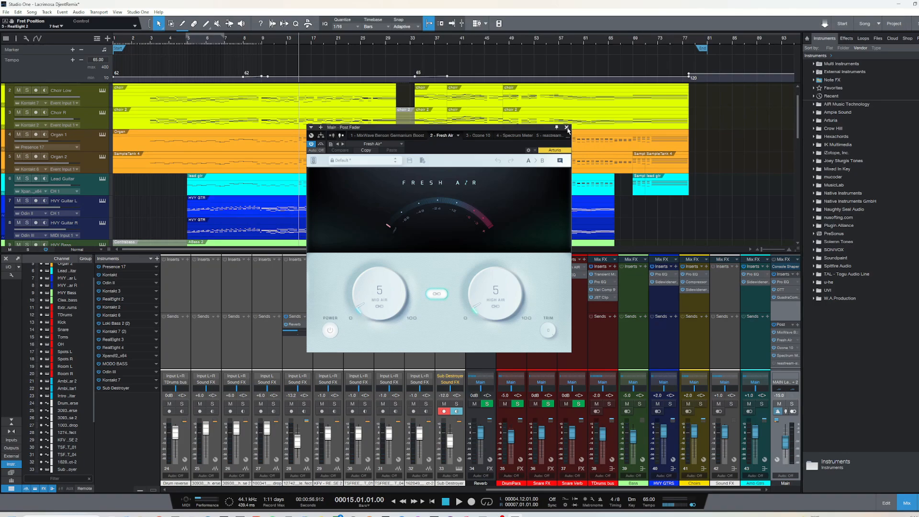
pyautogui.click(567, 127)
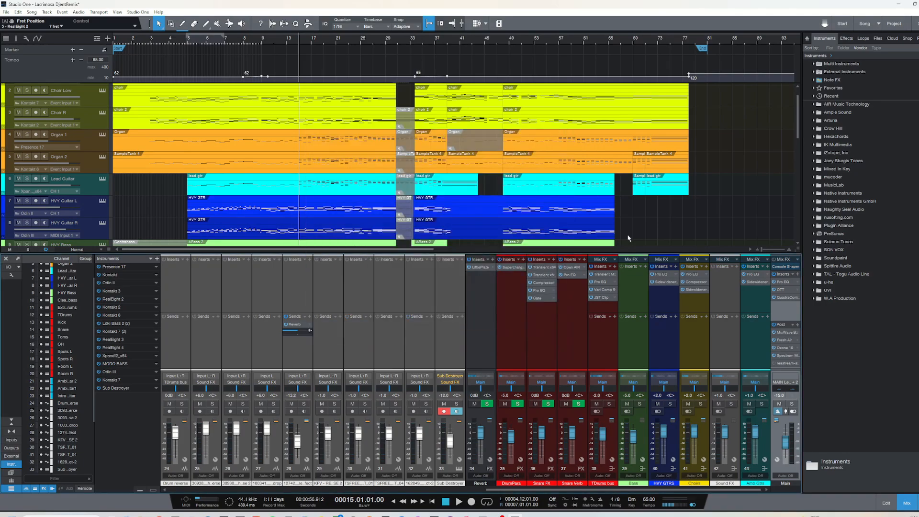
# Open Ozone 10 from the Main post-fader chain and skim its Equalizer, Imager, Dynamic EQ and Maximizer modules
pyautogui.click(785, 348)
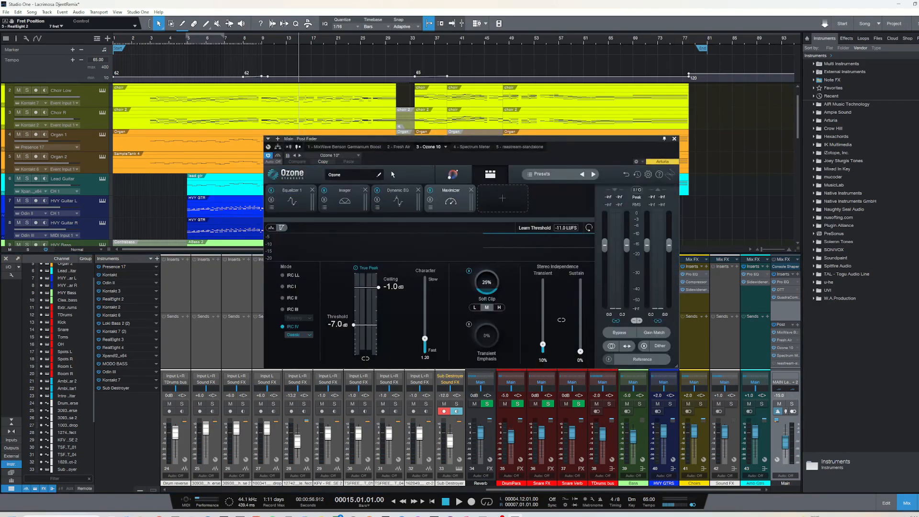
pyautogui.click(301, 208)
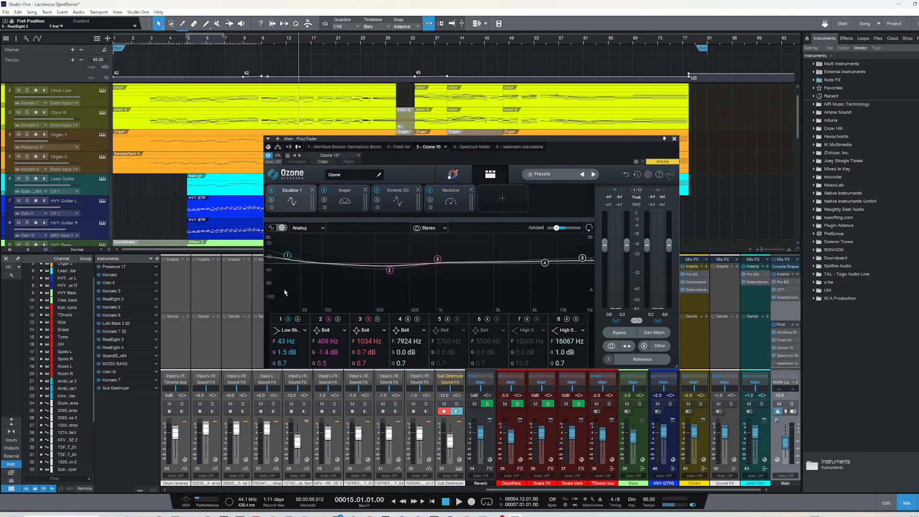
pyautogui.click(327, 208)
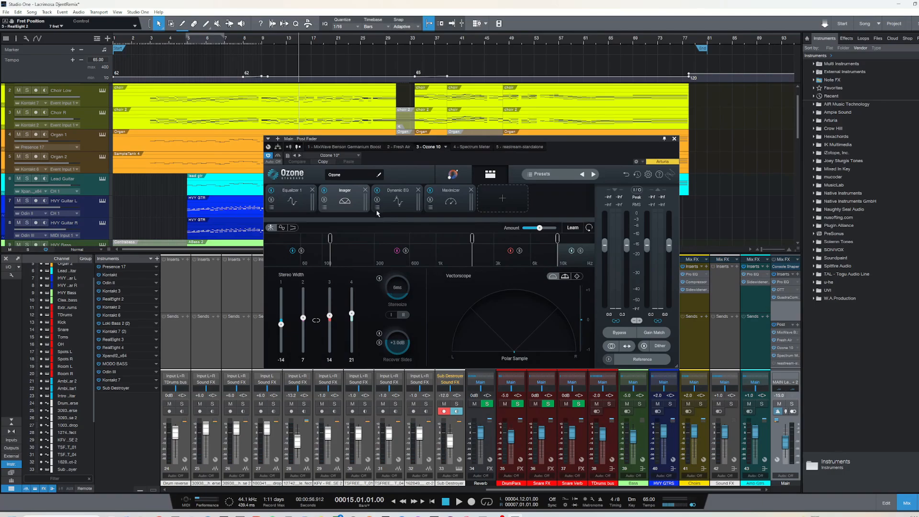
pyautogui.click(407, 209)
pyautogui.click(430, 202)
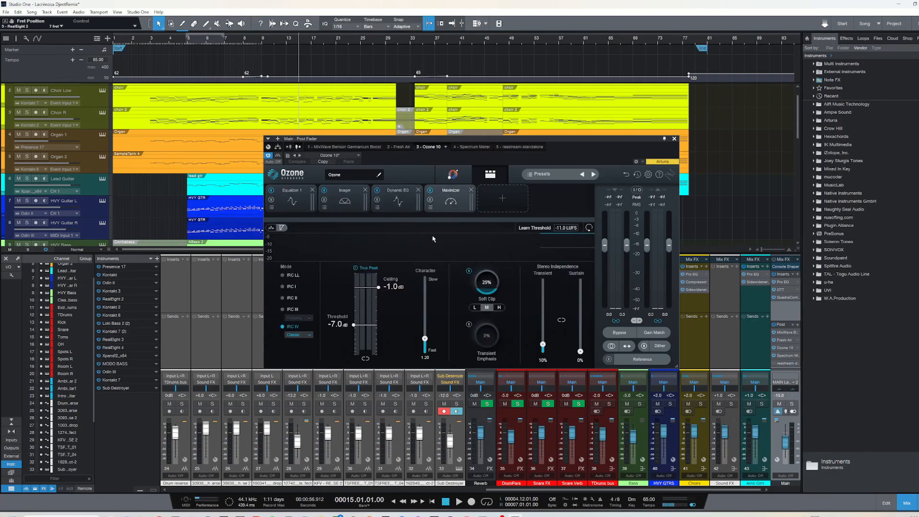
# Examine the settings of each Ozone 10 module in order from Equalizer to Maximizer, and close the plug-in
pyautogui.click(304, 211)
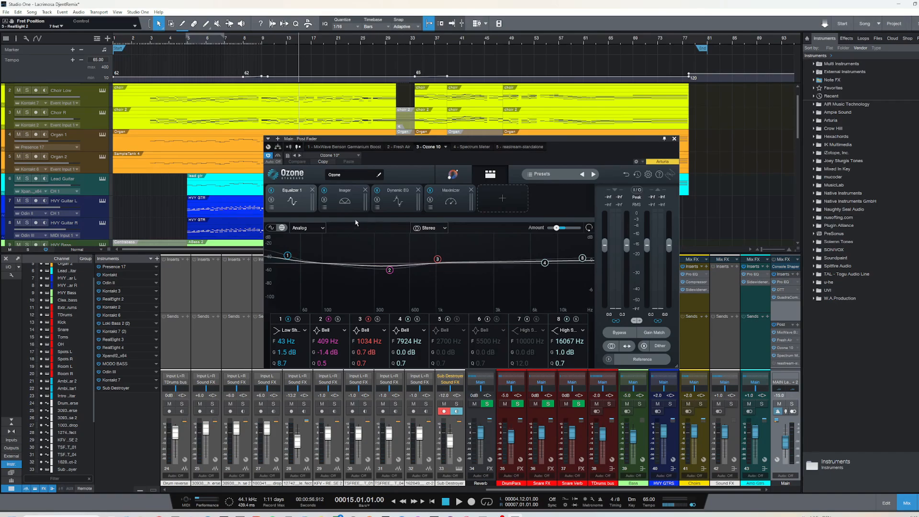
pyautogui.click(343, 203)
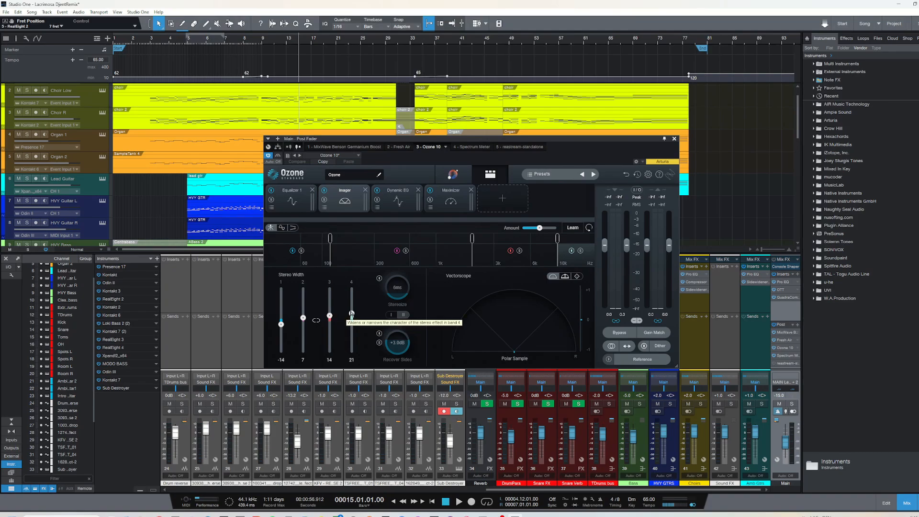
pyautogui.click(396, 203)
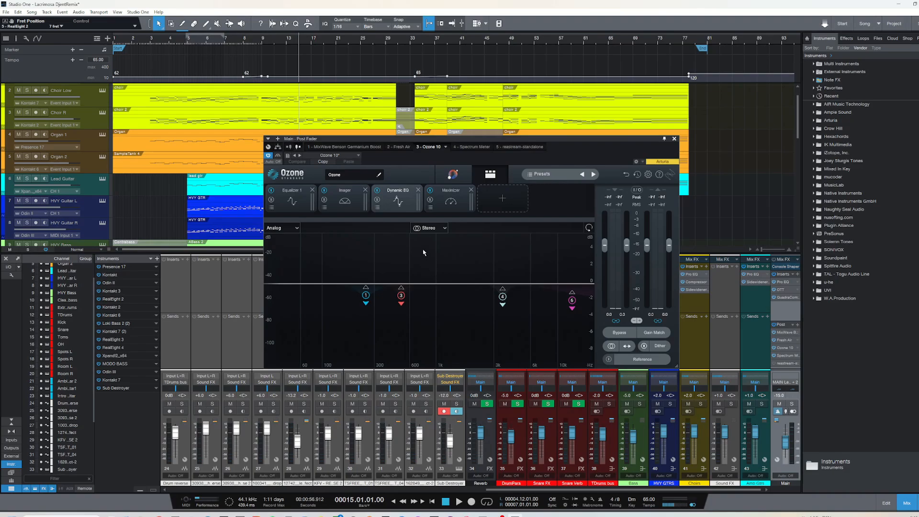
pyautogui.click(443, 205)
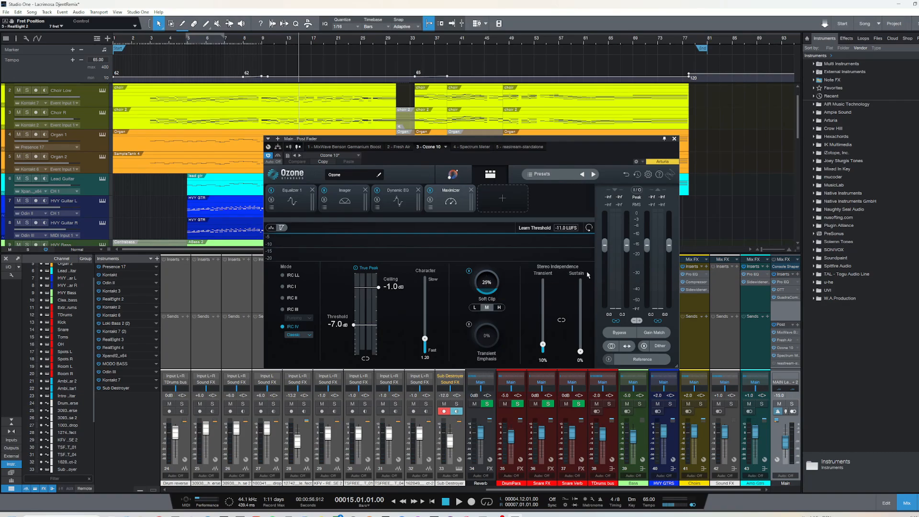
pyautogui.click(673, 139)
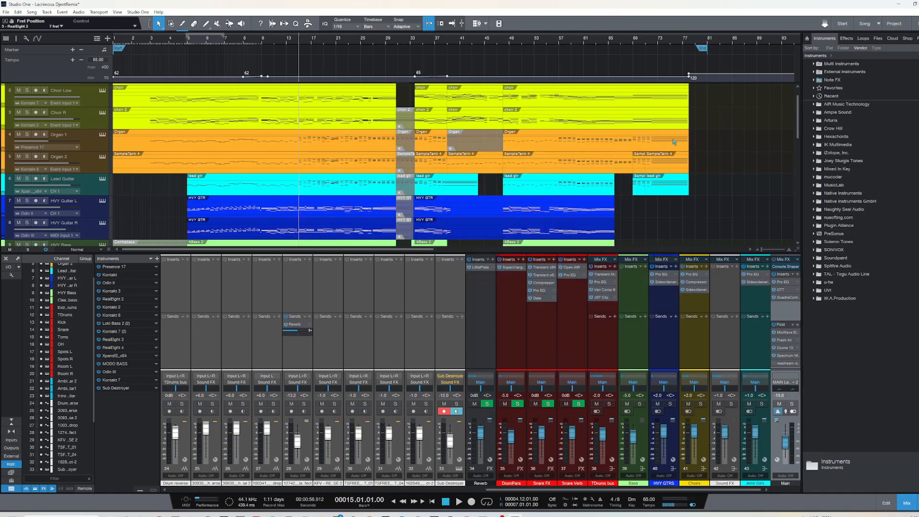
# Play the mix from bar 15 while viewing its frequency balance in the Main bus Spectrum Meter, and close the meter
pyautogui.click(787, 356)
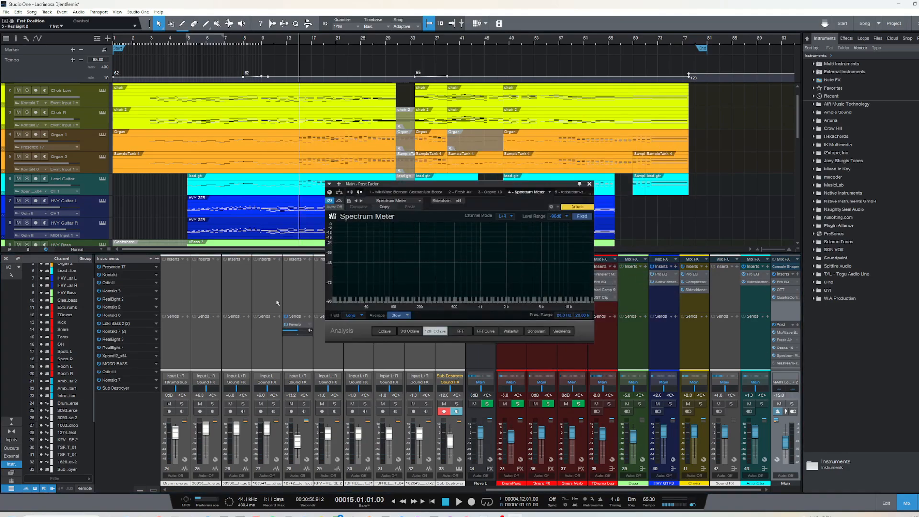
pyautogui.press('space')
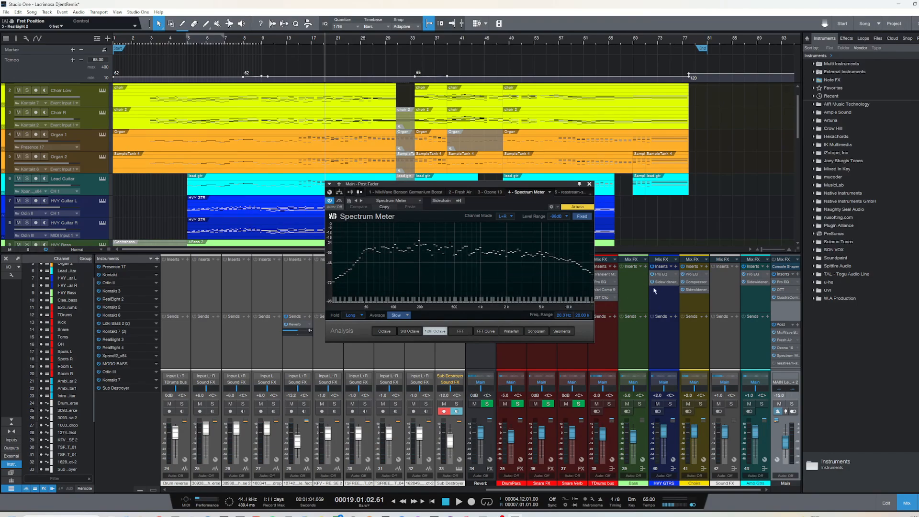
pyautogui.click(589, 183)
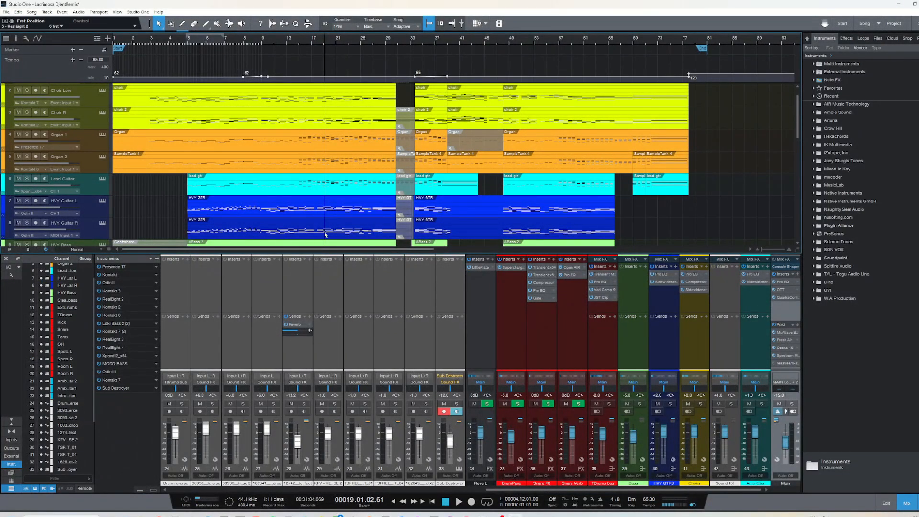
# Look over the arrangement from the choir and organ tracks down to the bass, drum and ambient guitar tracks
pyautogui.scroll(1, 274, 223)
pyautogui.scroll(-10, 274, 223)
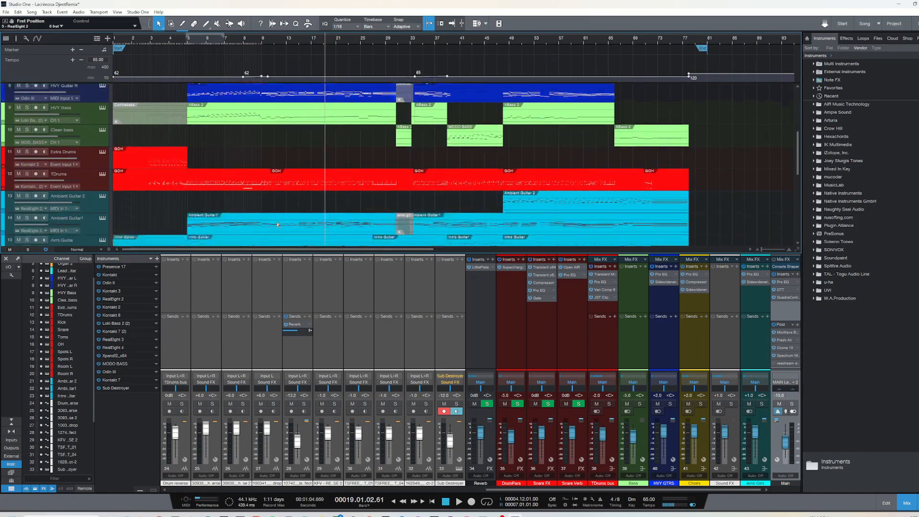
pyautogui.scroll(6, 280, 225)
pyautogui.scroll(4, 280, 226)
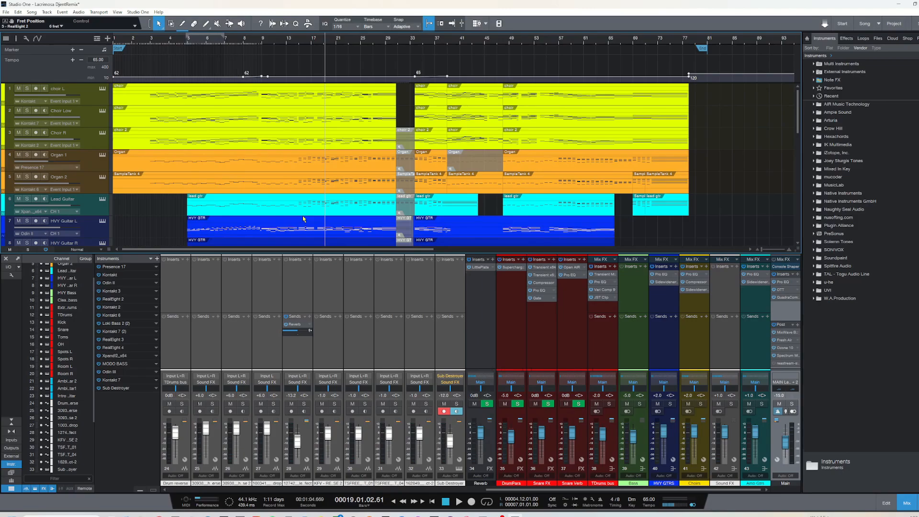
pyautogui.scroll(-6, 303, 219)
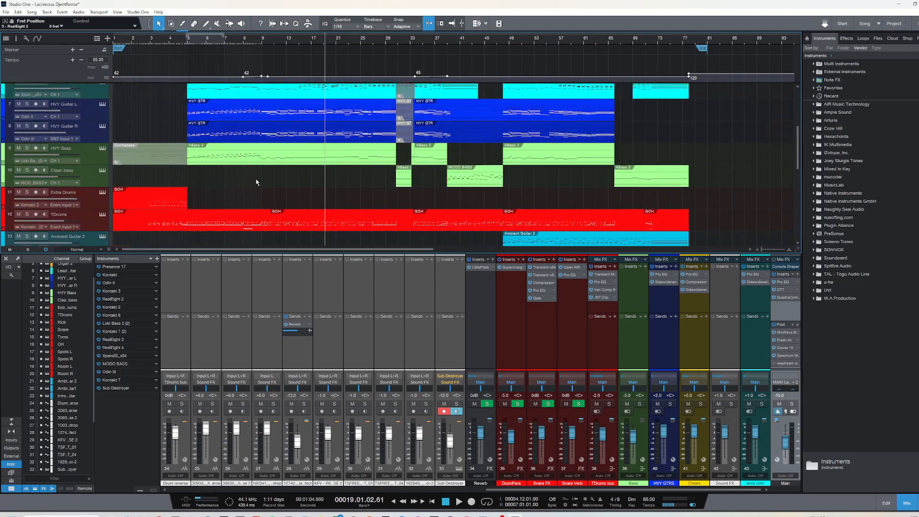
pyautogui.scroll(3, 256, 185)
pyautogui.scroll(1, 255, 192)
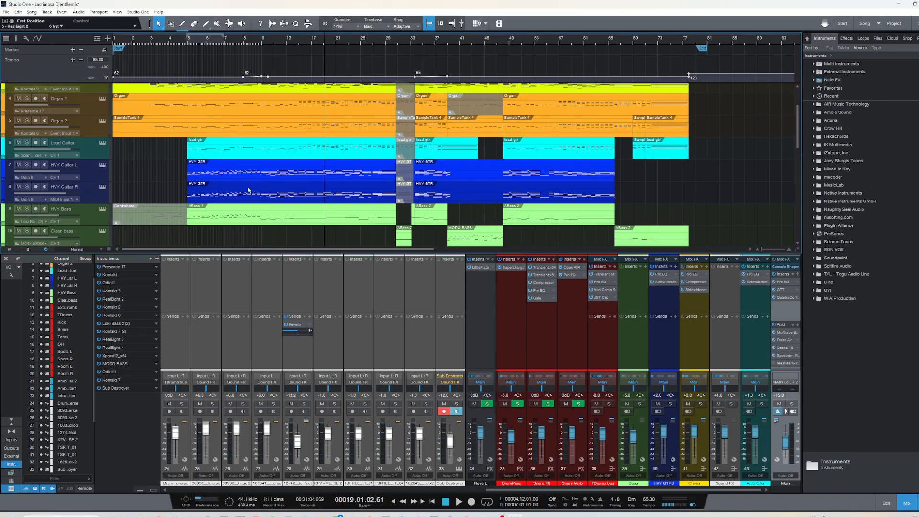
pyautogui.scroll(1, 168, 185)
pyautogui.scroll(2, 167, 186)
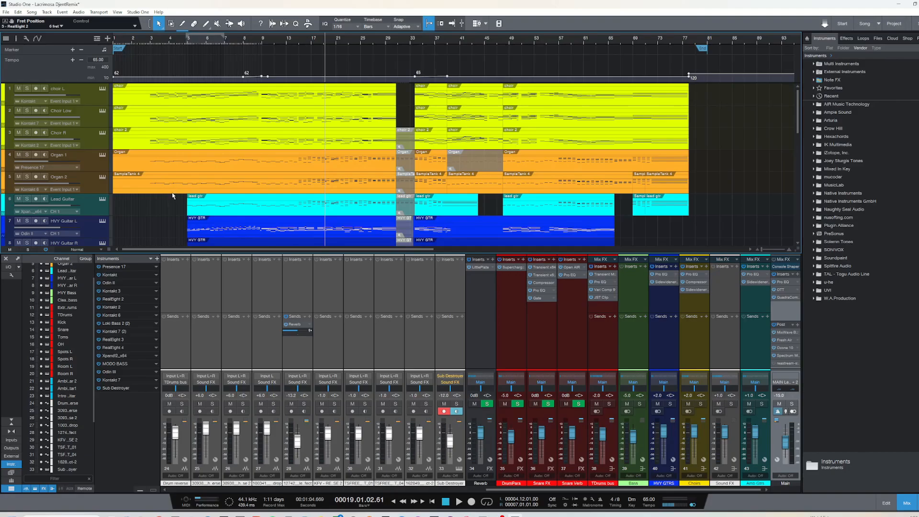
pyautogui.scroll(-11, 171, 193)
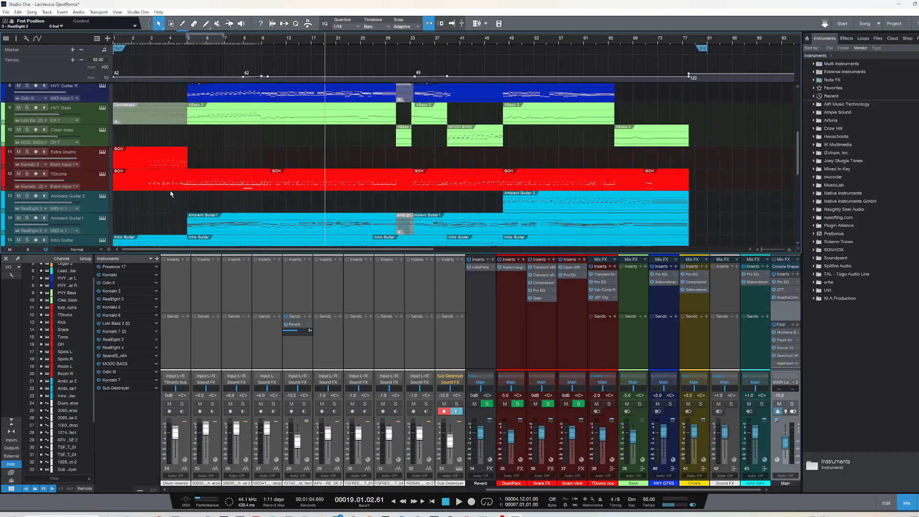